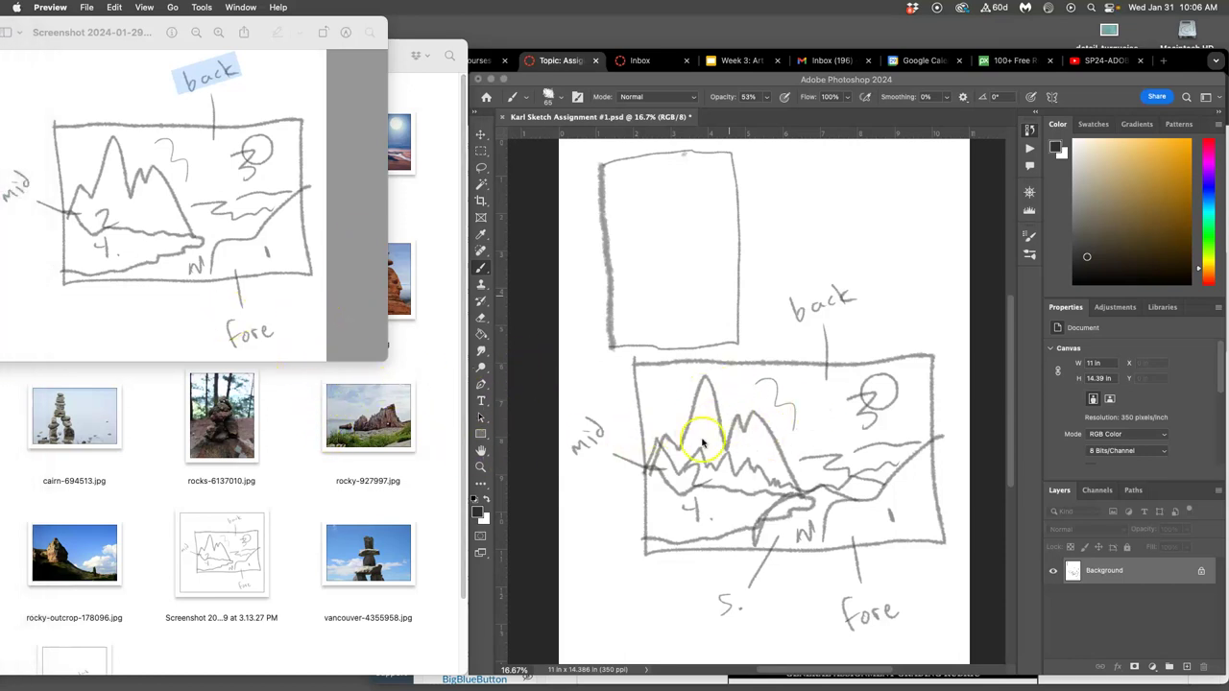
Bring the Finder folder of desert reference photos in front of the Preview screenshot.
{"action": "left_click", "coordinate": [433, 365]}
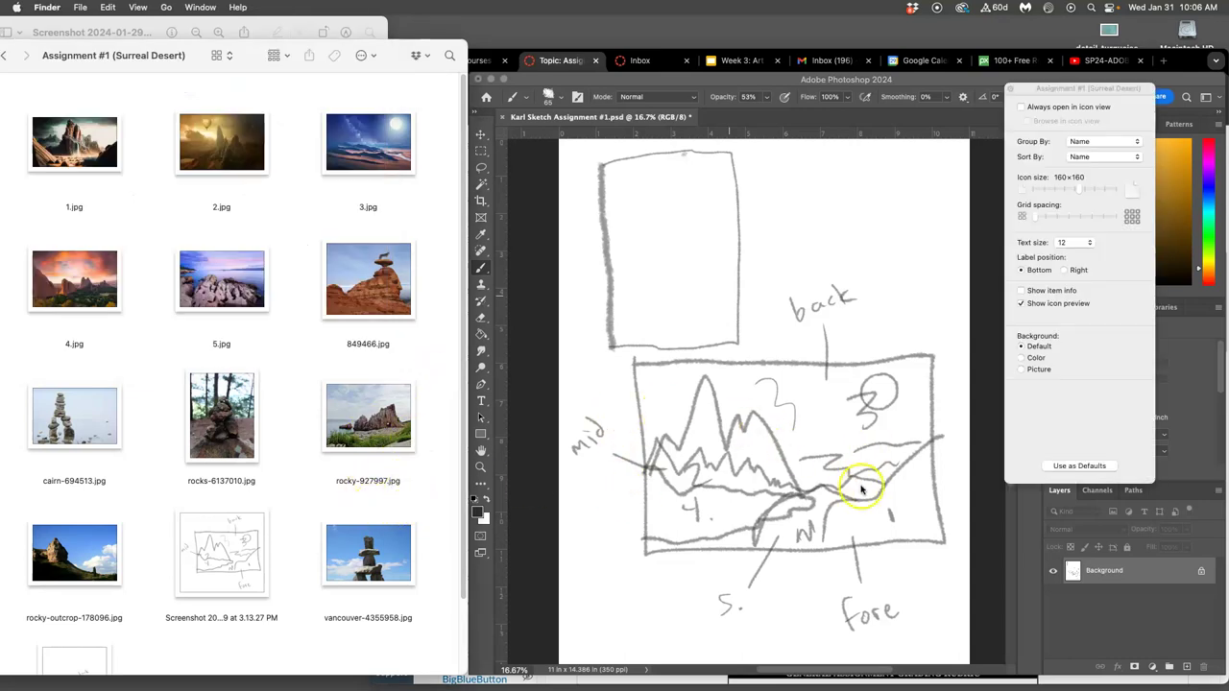
{"action": "mouse_move", "coordinate": [862, 490]}
{"action": "left_mouse_down"}
{"action": "mouse_move", "coordinate": [836, 533]}
{"action": "mouse_move", "coordinate": [862, 563]}
{"action": "mouse_move", "coordinate": [830, 615]}
{"action": "mouse_move", "coordinate": [868, 571]}
{"action": "mouse_move", "coordinate": [881, 606]}
{"action": "mouse_move", "coordinate": [840, 614]}
{"action": "left_mouse_up"}
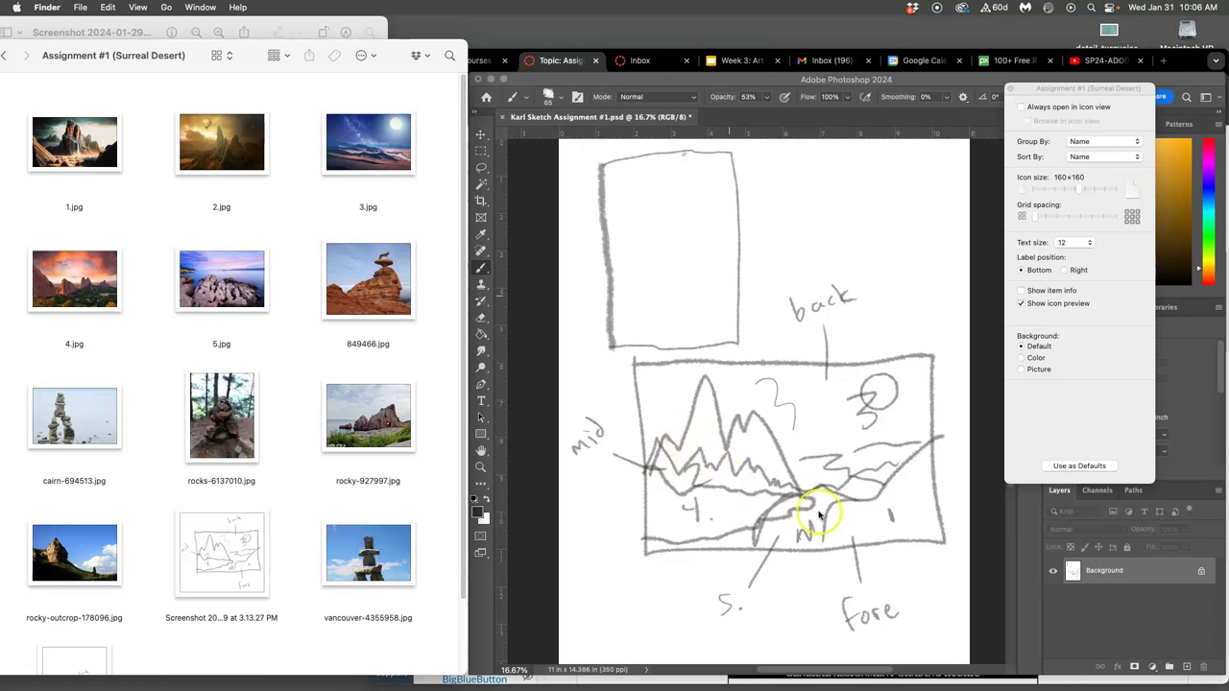
Brush a stacked-rock cairn into the sketch's right foreground.
{"action": "left_click", "coordinate": [804, 538]}
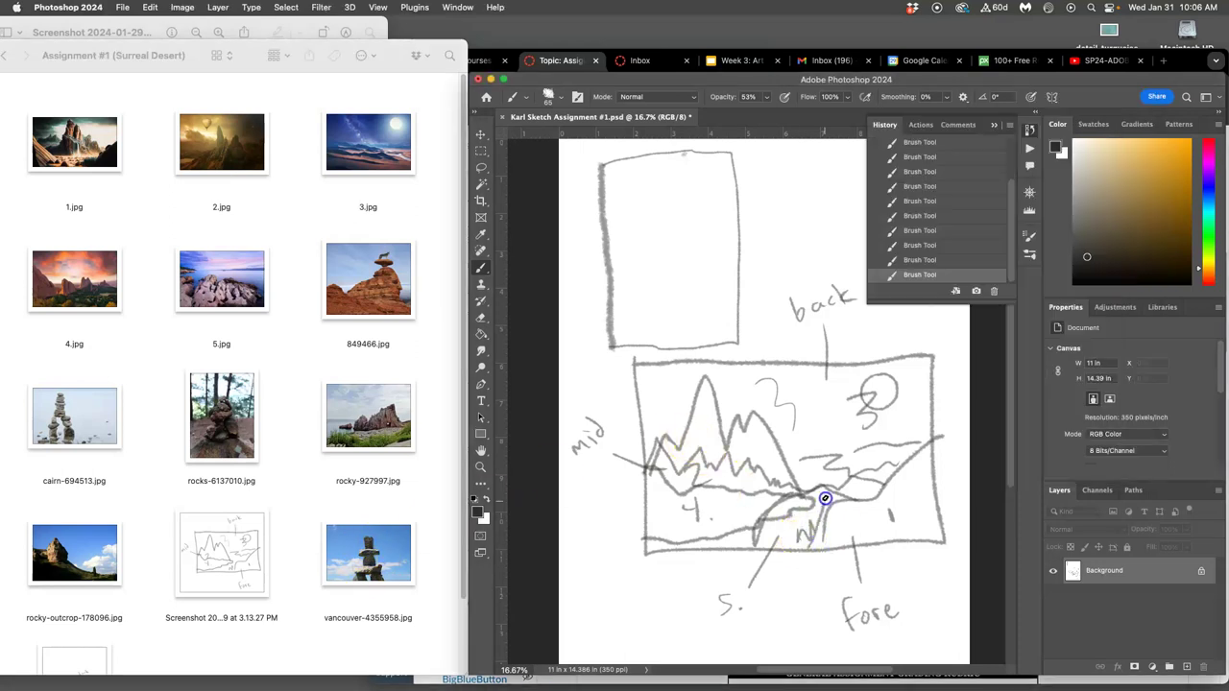
{"action": "left_click_drag", "start_coordinate": [816, 508], "coordinate": [832, 486]}
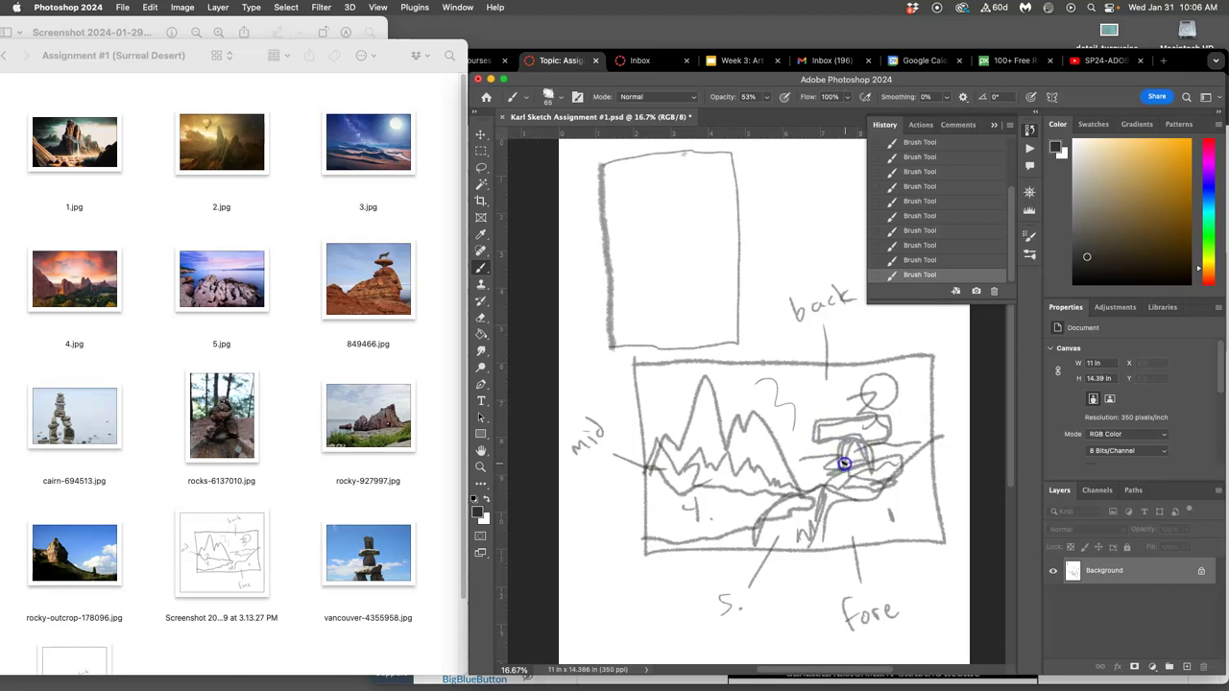
{"action": "left_click_drag", "start_coordinate": [838, 489], "coordinate": [849, 487]}
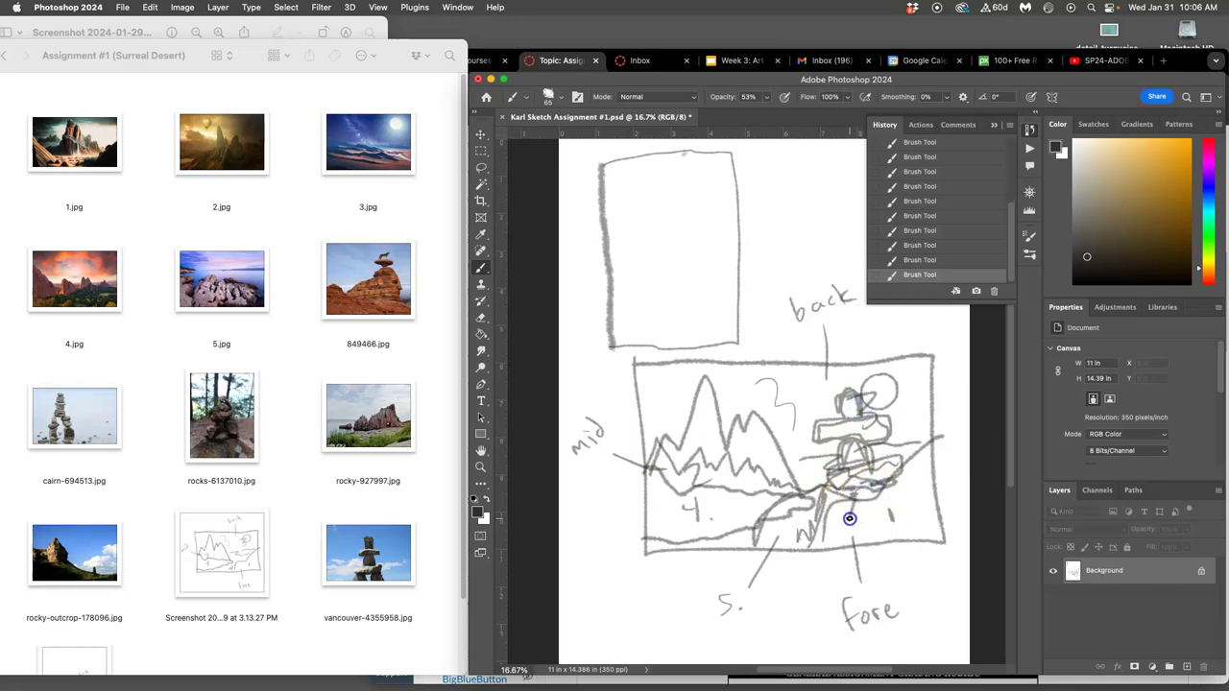
{"action": "mouse_move", "coordinate": [862, 515]}
{"action": "left_mouse_down"}
{"action": "mouse_move", "coordinate": [892, 480]}
{"action": "mouse_move", "coordinate": [858, 502]}
{"action": "mouse_move", "coordinate": [849, 437]}
{"action": "mouse_move", "coordinate": [794, 574]}
{"action": "left_mouse_up"}
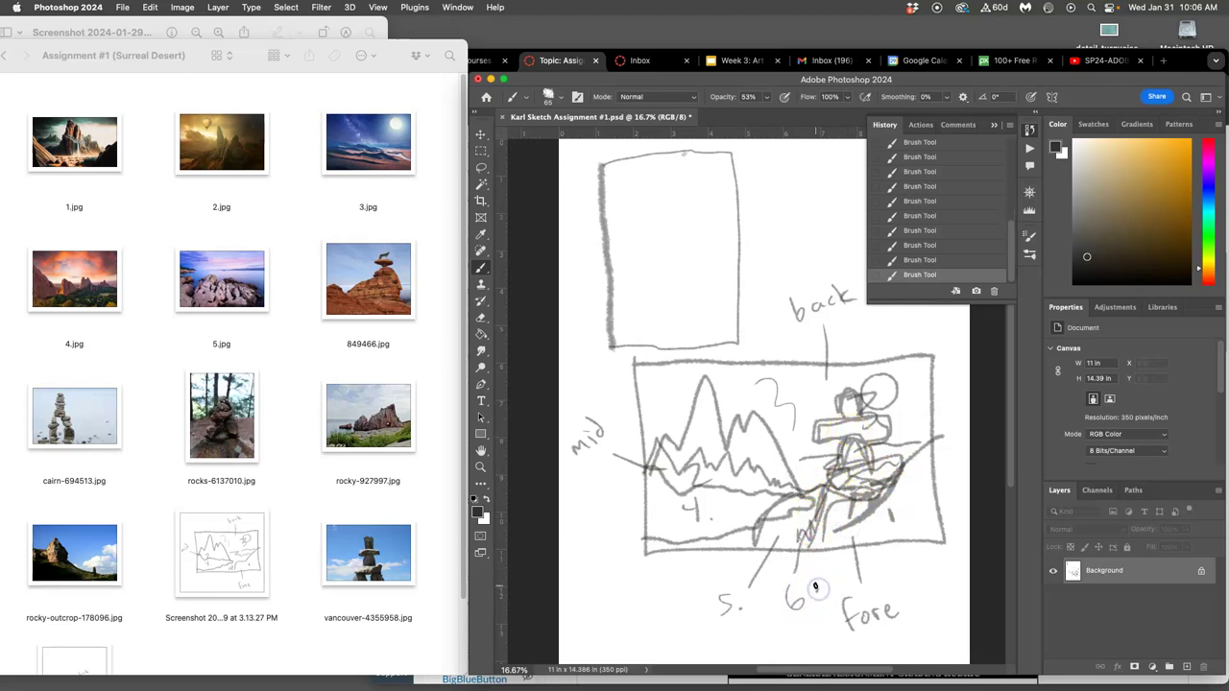
Rename vancouver-4355958.jpg to 6.jpg in Finder and open 1.jpg in Preview.
{"action": "scroll", "coordinate": [659, 653], "scroll_direction": "left", "scroll_amount": 2}
{"action": "left_click", "coordinate": [372, 622]}
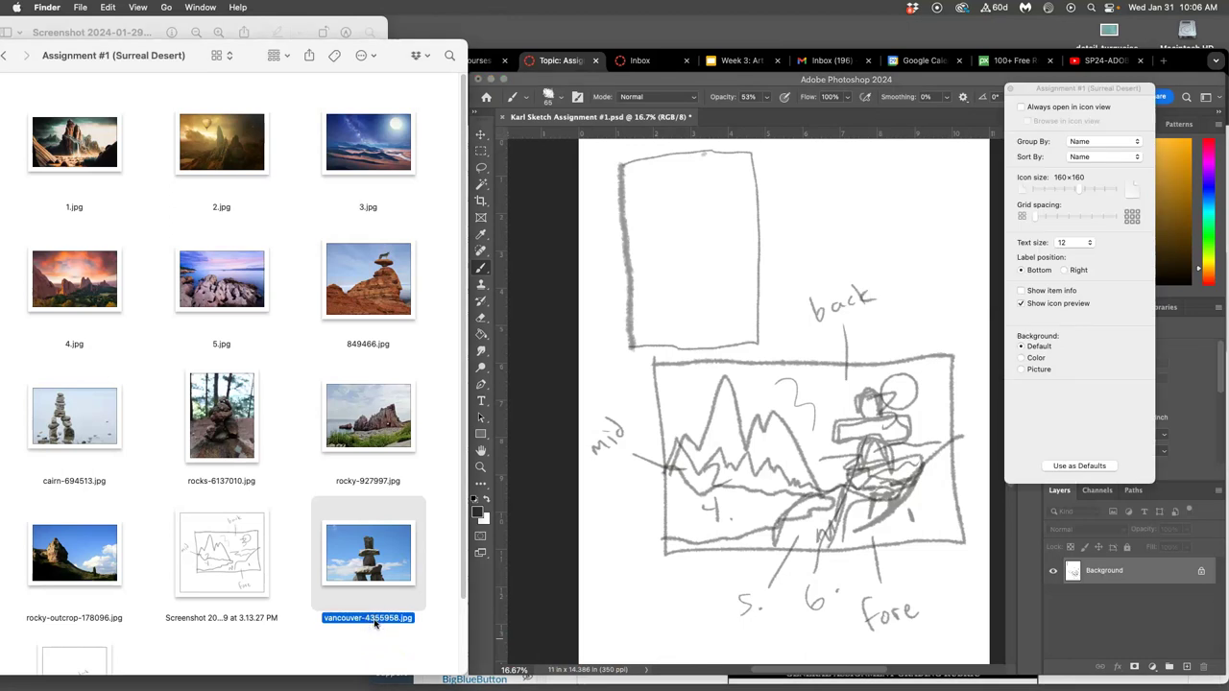
{"action": "left_click", "coordinate": [374, 622]}
{"action": "type", "text": "6"}
{"action": "key", "text": "Return"}
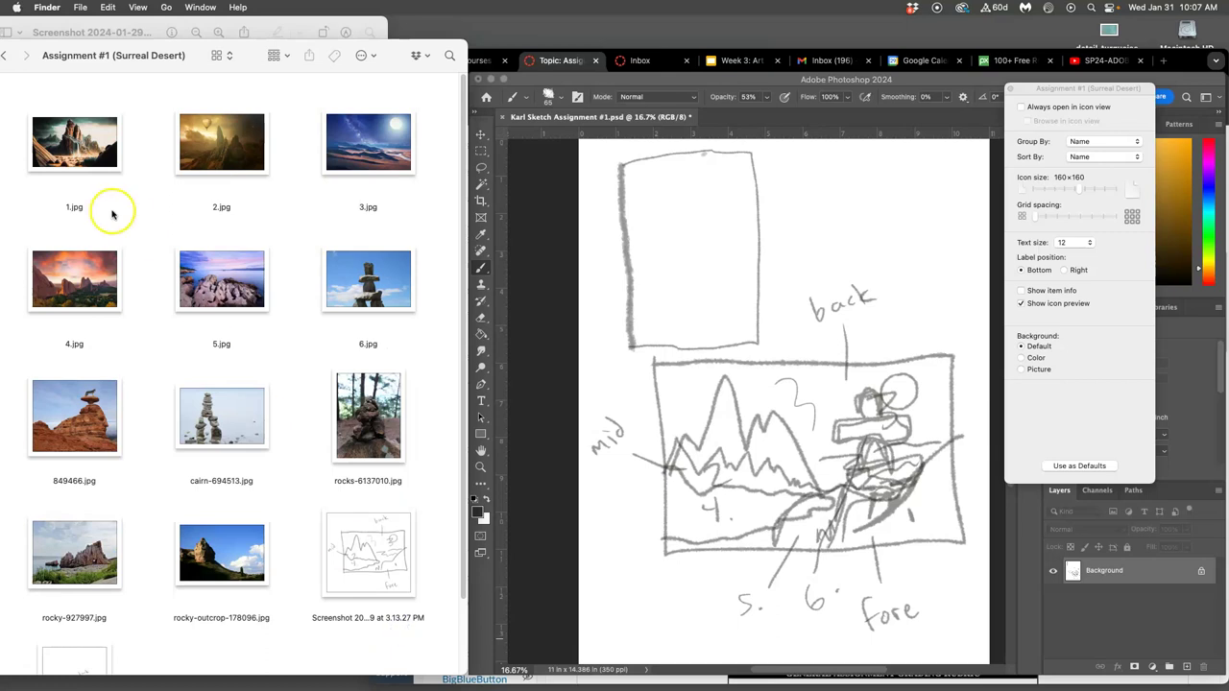
{"action": "double_click", "coordinate": [89, 164]}
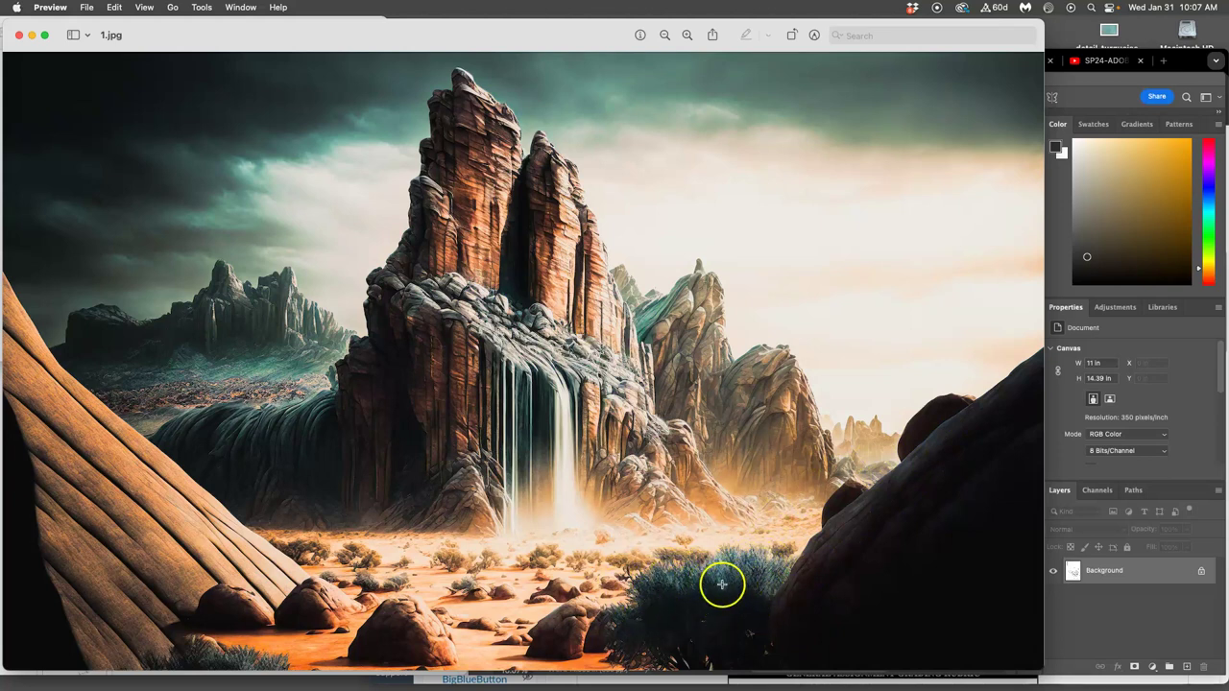
Zoom into 1.jpg, pan across its details, zoom back out and close it.
{"action": "scroll", "coordinate": [765, 631], "scroll_direction": "up", "scroll_amount": 5}
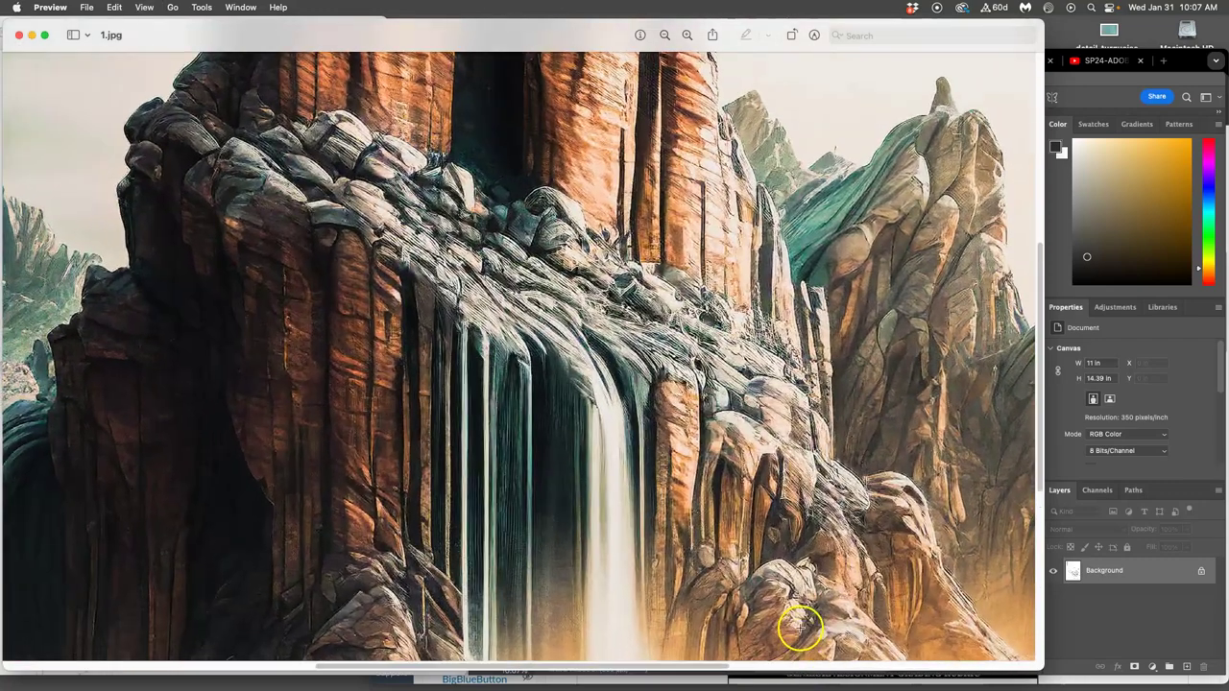
{"action": "scroll", "coordinate": [793, 626], "scroll_direction": "right", "scroll_amount": 5}
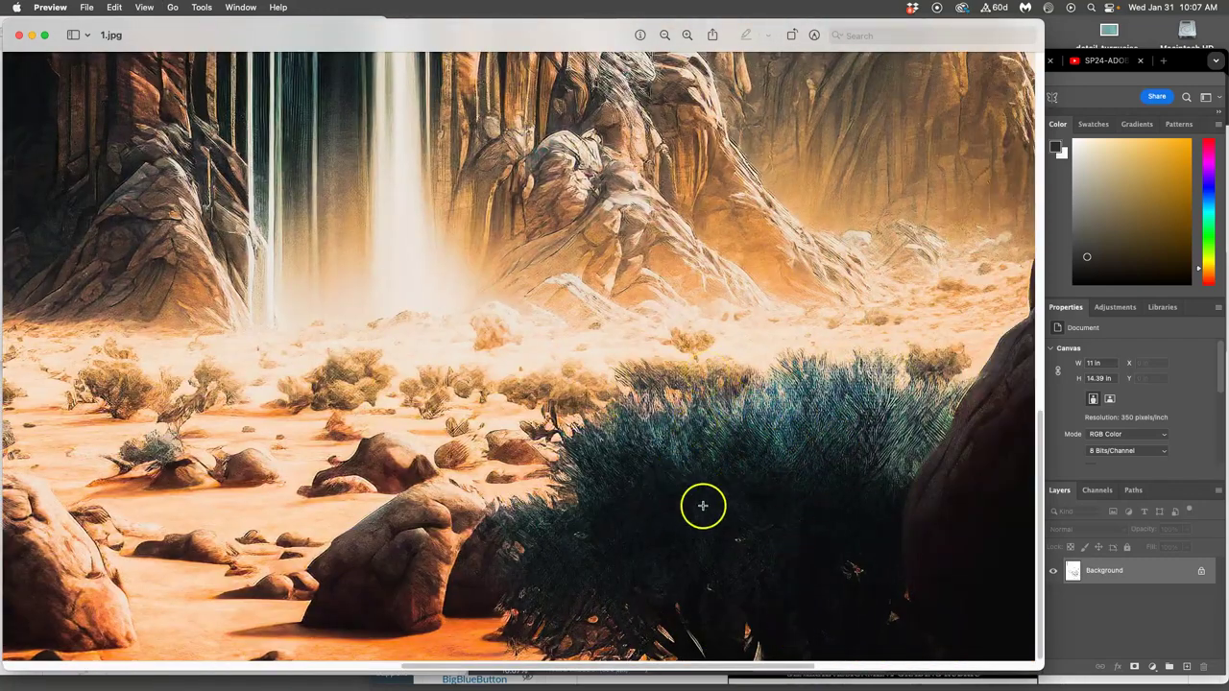
{"action": "scroll", "coordinate": [603, 480], "scroll_direction": "down", "scroll_amount": 6}
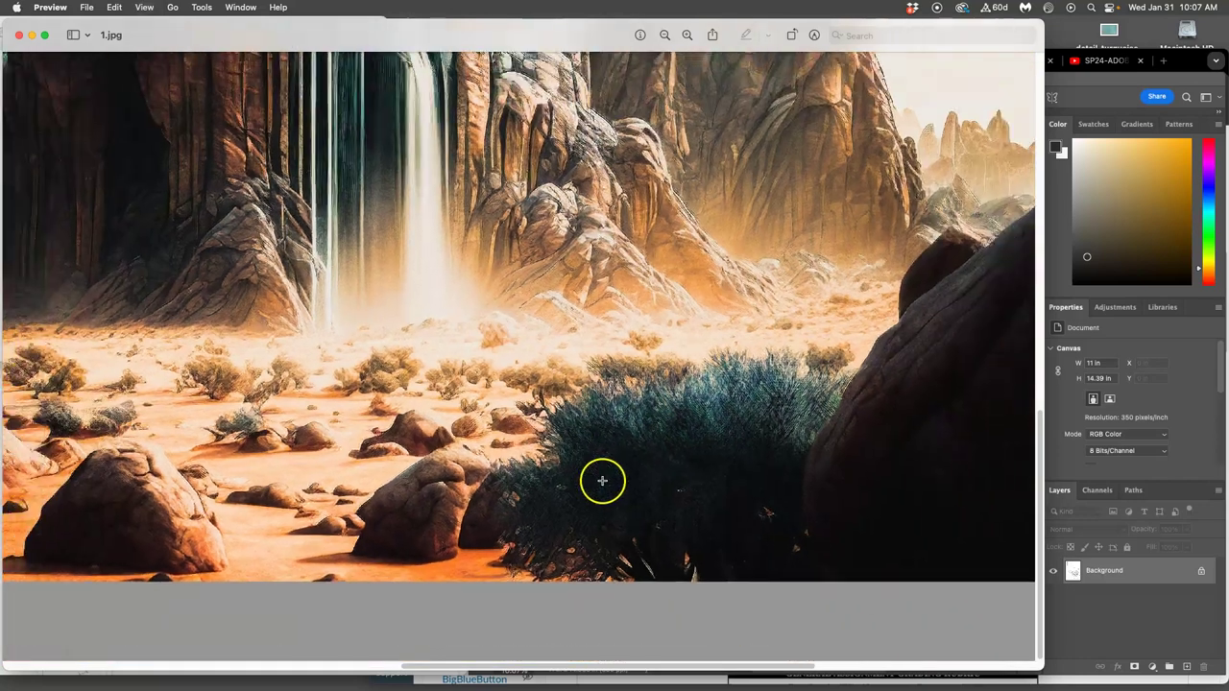
{"action": "left_click", "coordinate": [18, 35]}
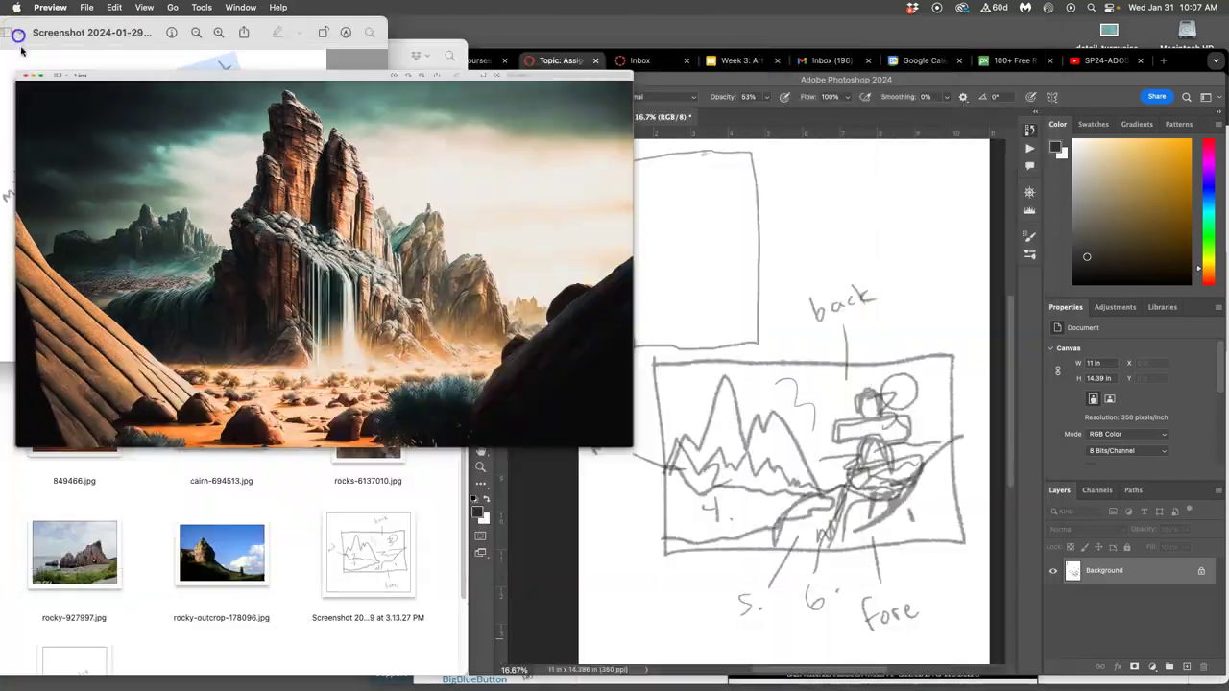
Open rocky-outcrop-178096.jpg, flip it horizontally with Tools > Flip Horizontal, then close it.
{"action": "left_click", "coordinate": [151, 376]}
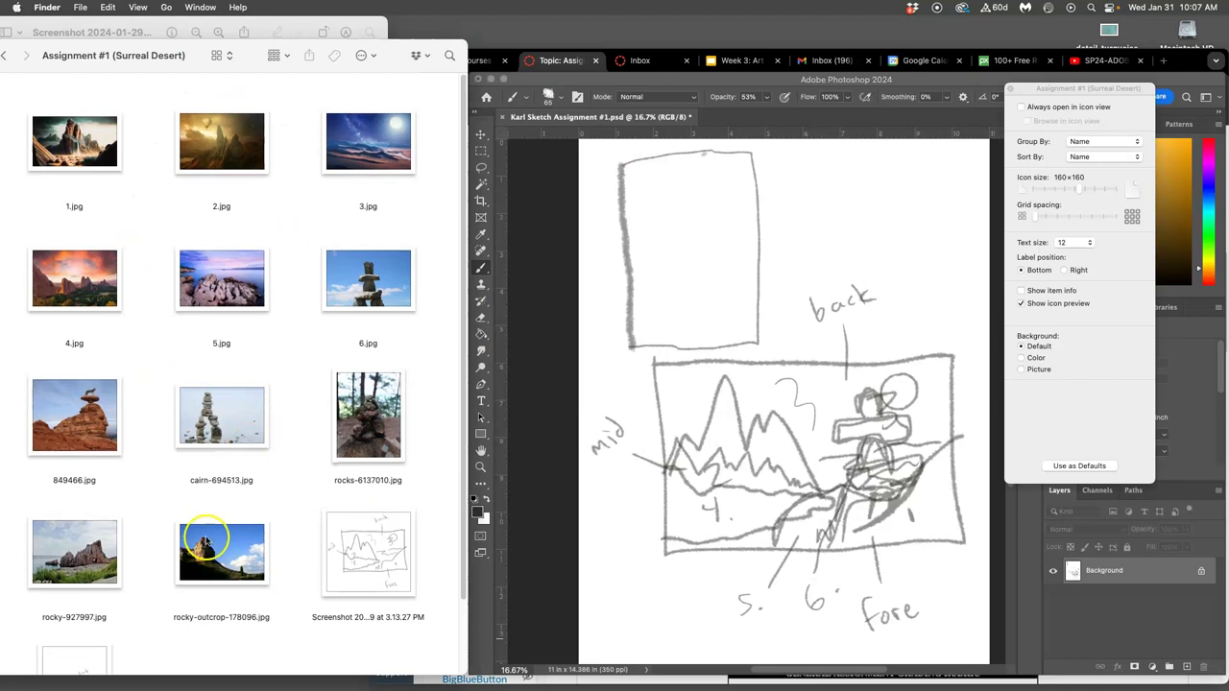
{"action": "double_click", "coordinate": [209, 549]}
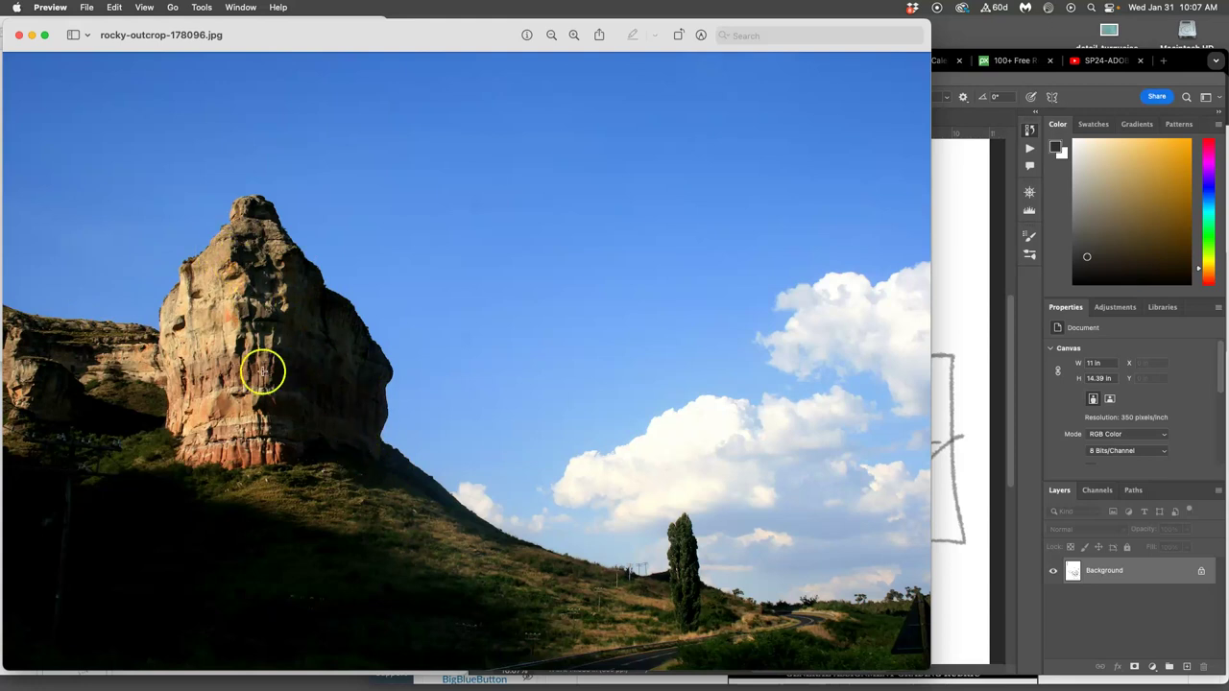
{"action": "left_click", "coordinate": [202, 7]}
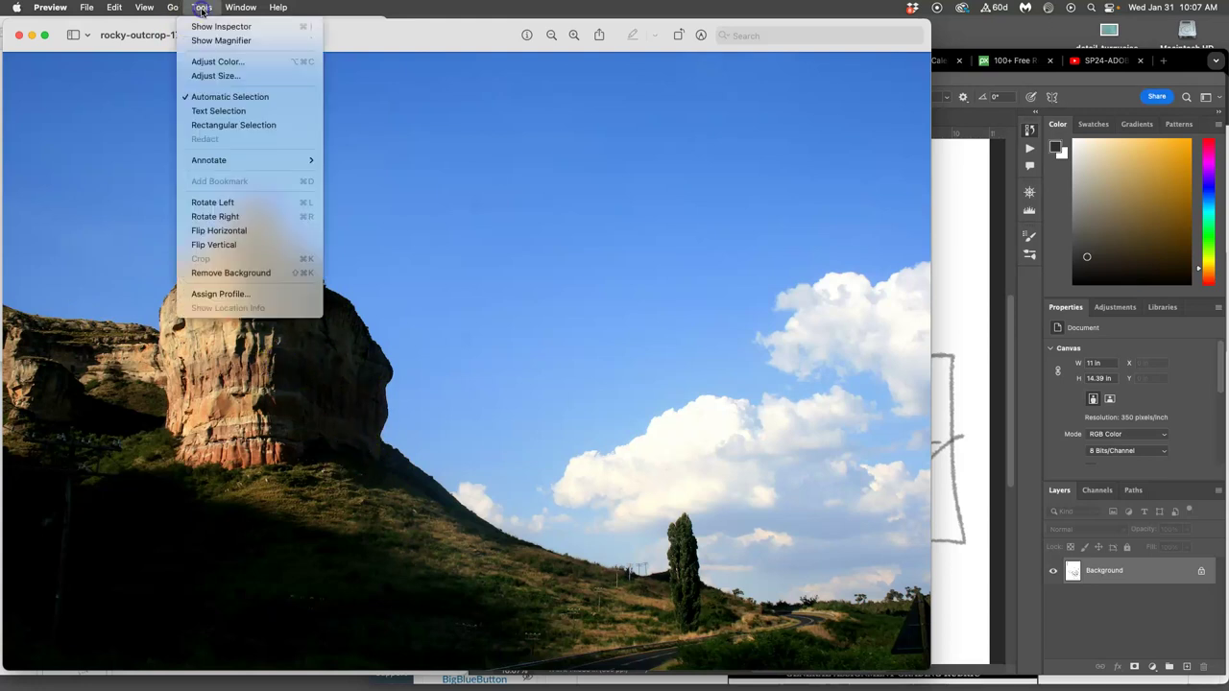
{"action": "left_click", "coordinate": [246, 230]}
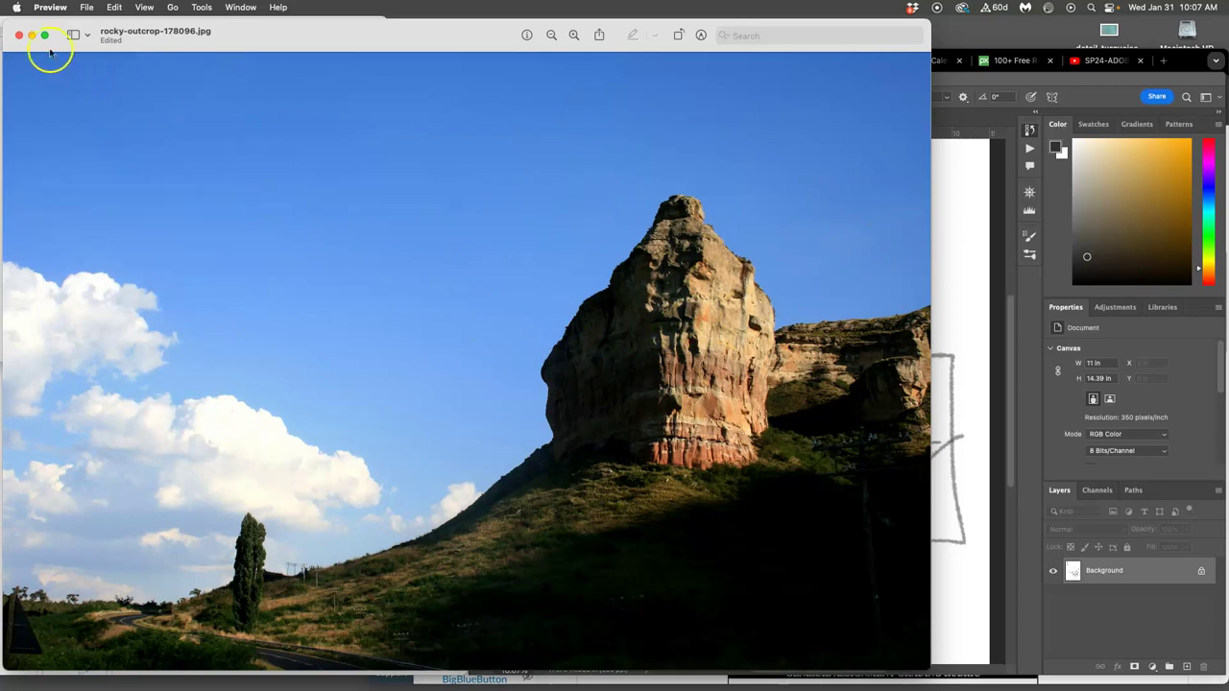
{"action": "left_click", "coordinate": [17, 36]}
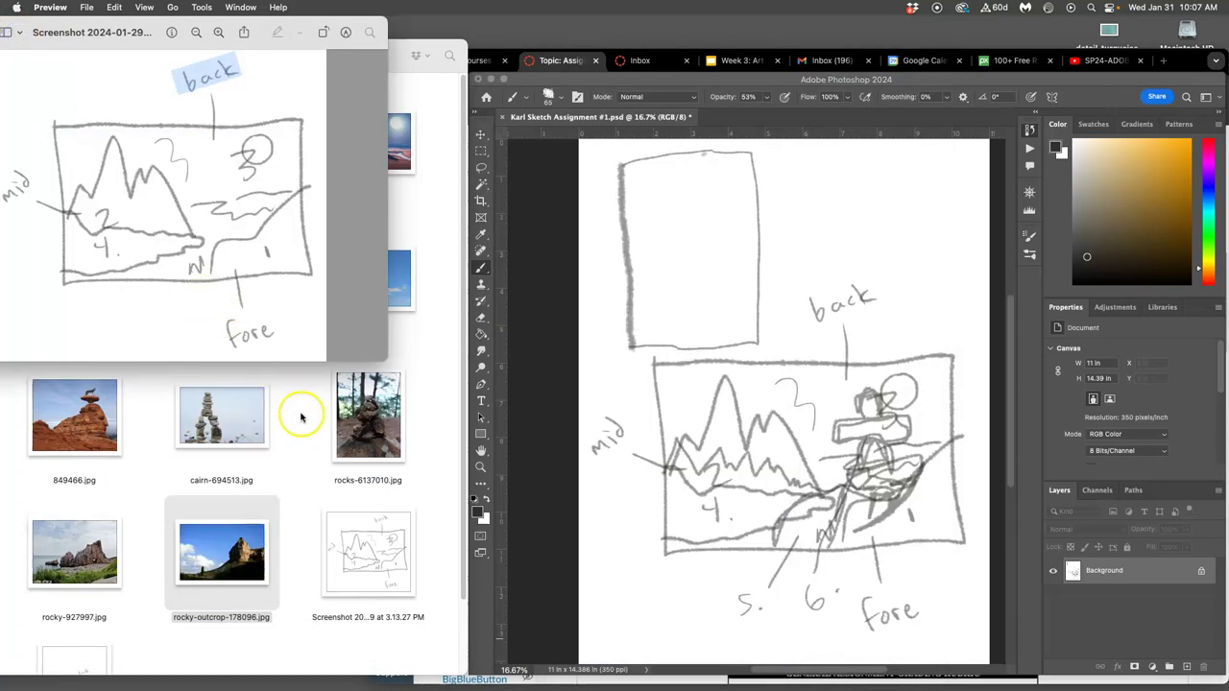
Rename rocky-outcrop-178096.jpg to 1a.jpg and 1.jpg to 45456.jpg.
{"action": "left_click", "coordinate": [301, 416]}
{"action": "left_click", "coordinate": [231, 617]}
{"action": "left_click", "coordinate": [228, 619]}
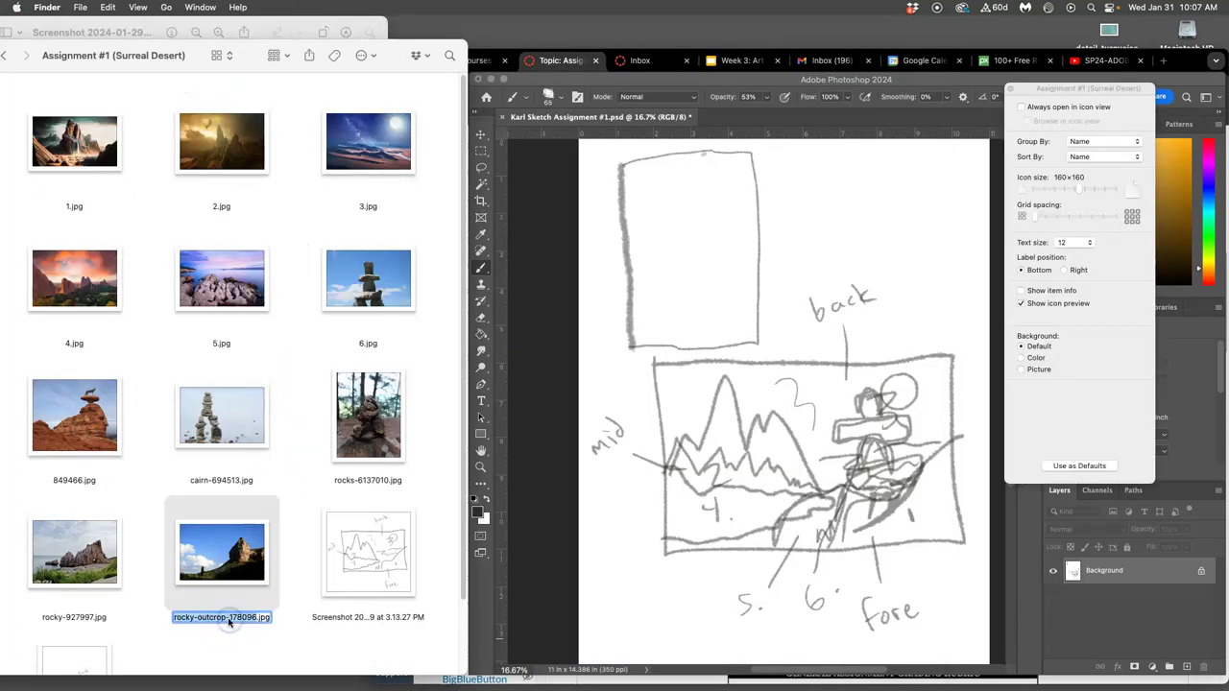
{"action": "type", "text": "1a"}
{"action": "key", "text": "Return"}
{"action": "left_click", "coordinate": [76, 206]}
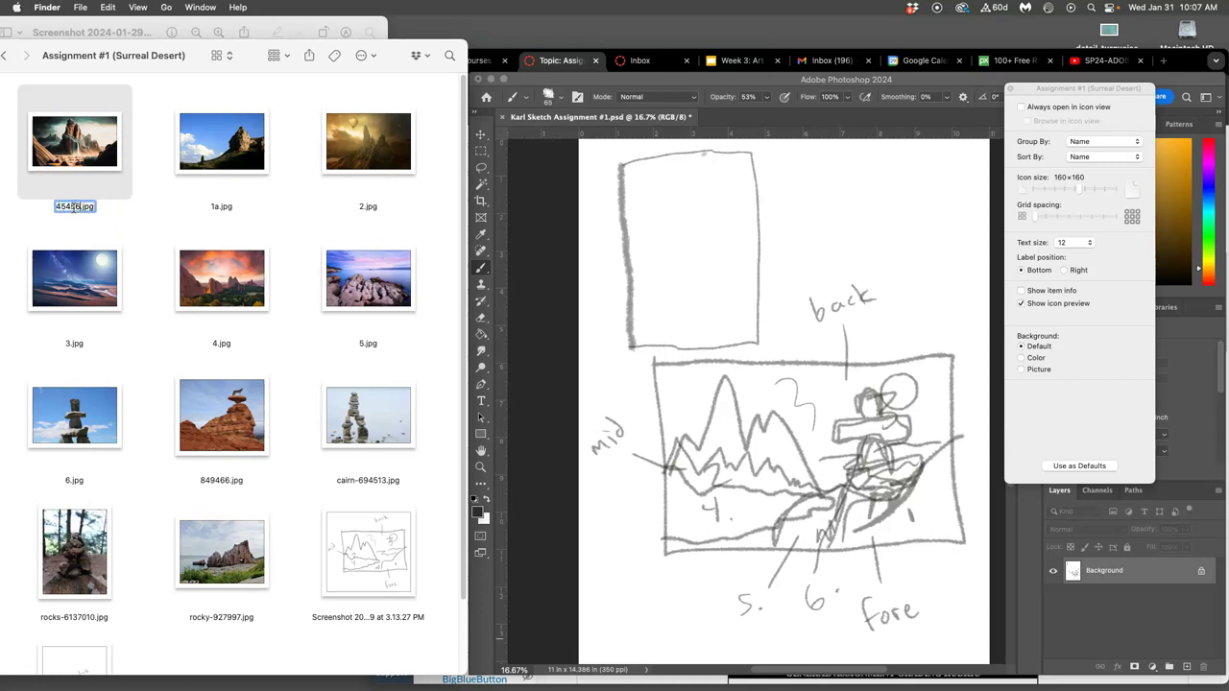
{"action": "left_click", "coordinate": [128, 225]}
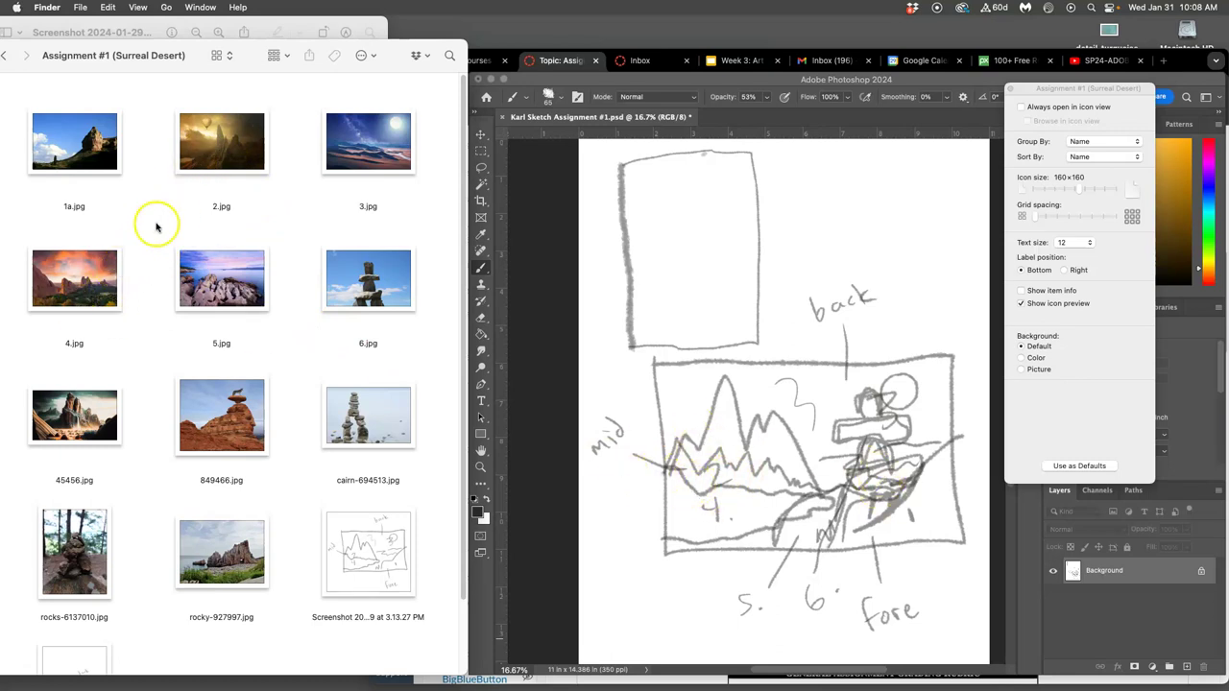
Rename rocky-927997.jpg to 4b.jpg so it sits between 4.jpg and 5.jpg.
{"action": "left_click", "coordinate": [219, 618]}
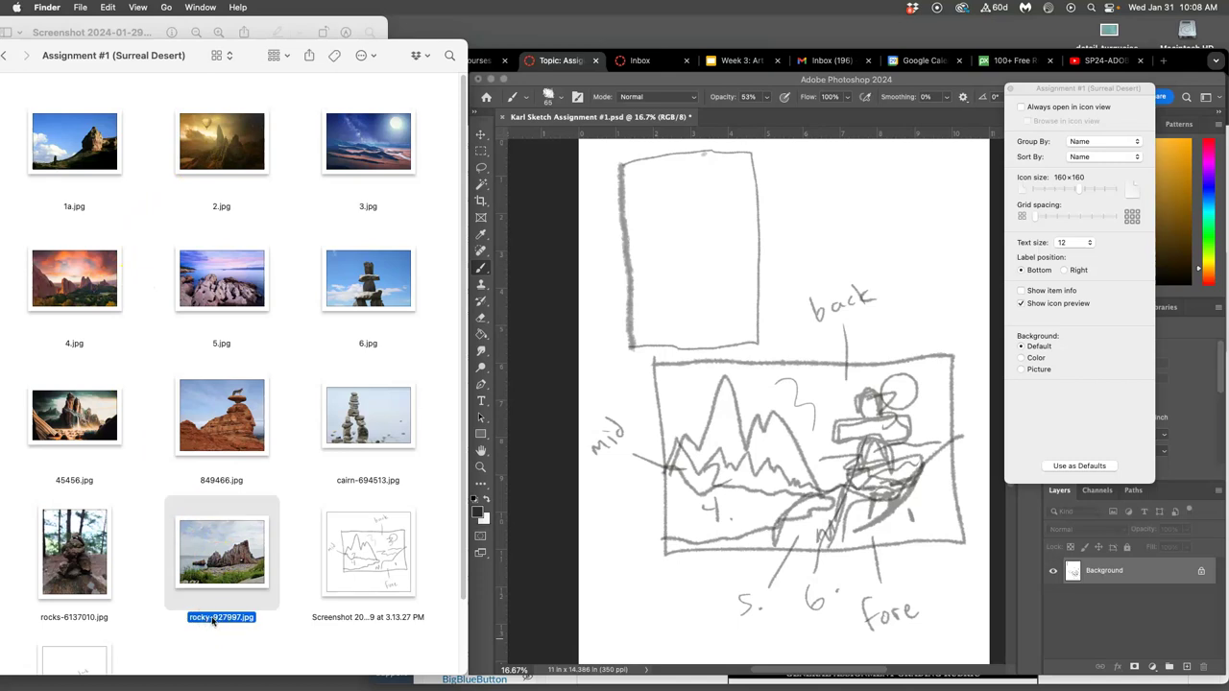
{"action": "key", "text": "Up"}
{"action": "key", "text": "Up"}
{"action": "key", "text": "Left"}
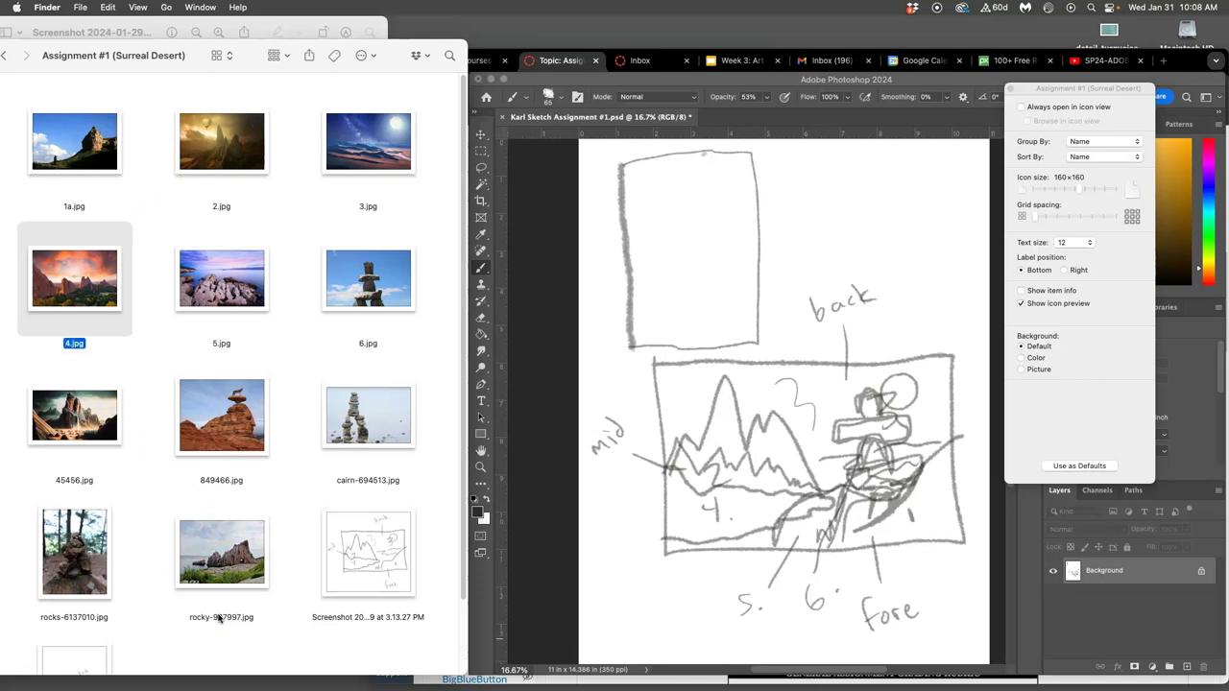
{"action": "left_click", "coordinate": [219, 620]}
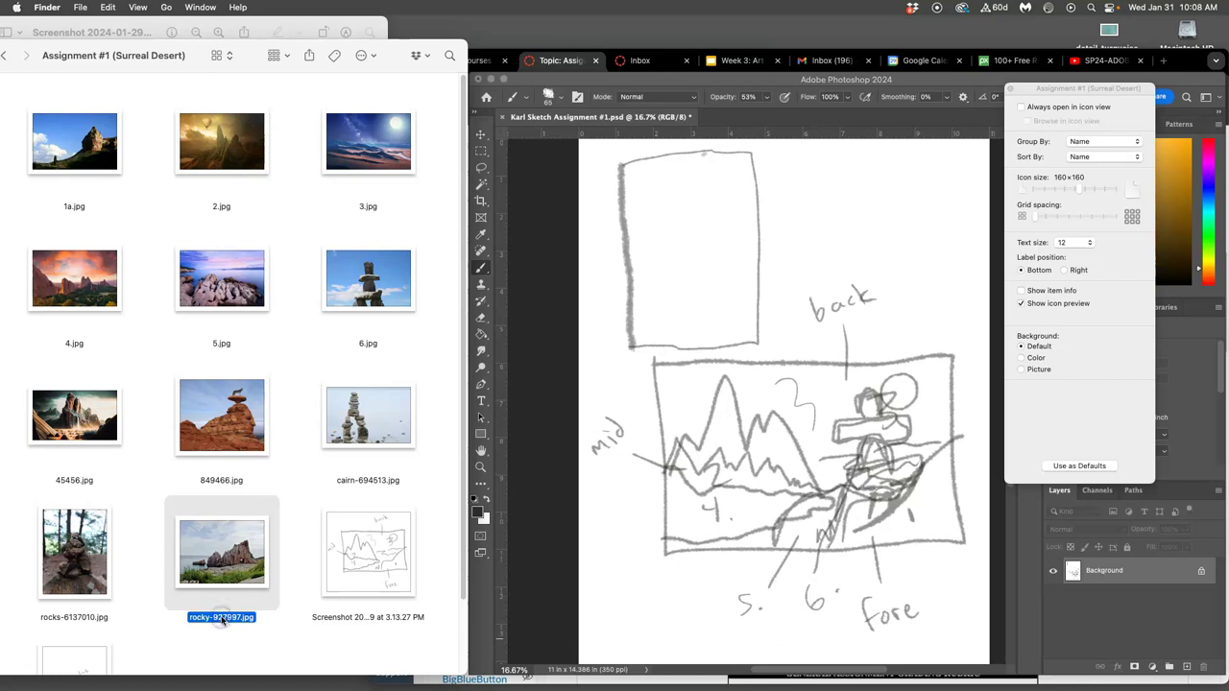
{"action": "left_click", "coordinate": [221, 620]}
{"action": "type", "text": "4b"}
{"action": "key", "text": "Return"}
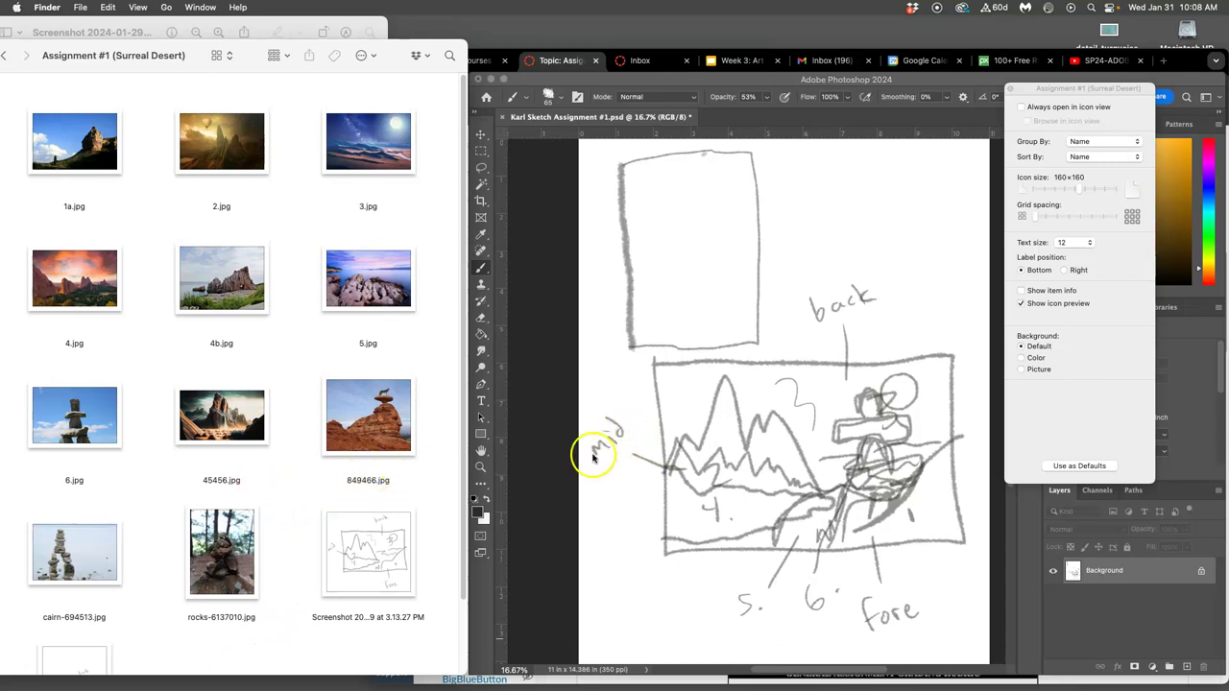
{"action": "scroll", "coordinate": [643, 470], "scroll_direction": "left", "scroll_amount": 2}
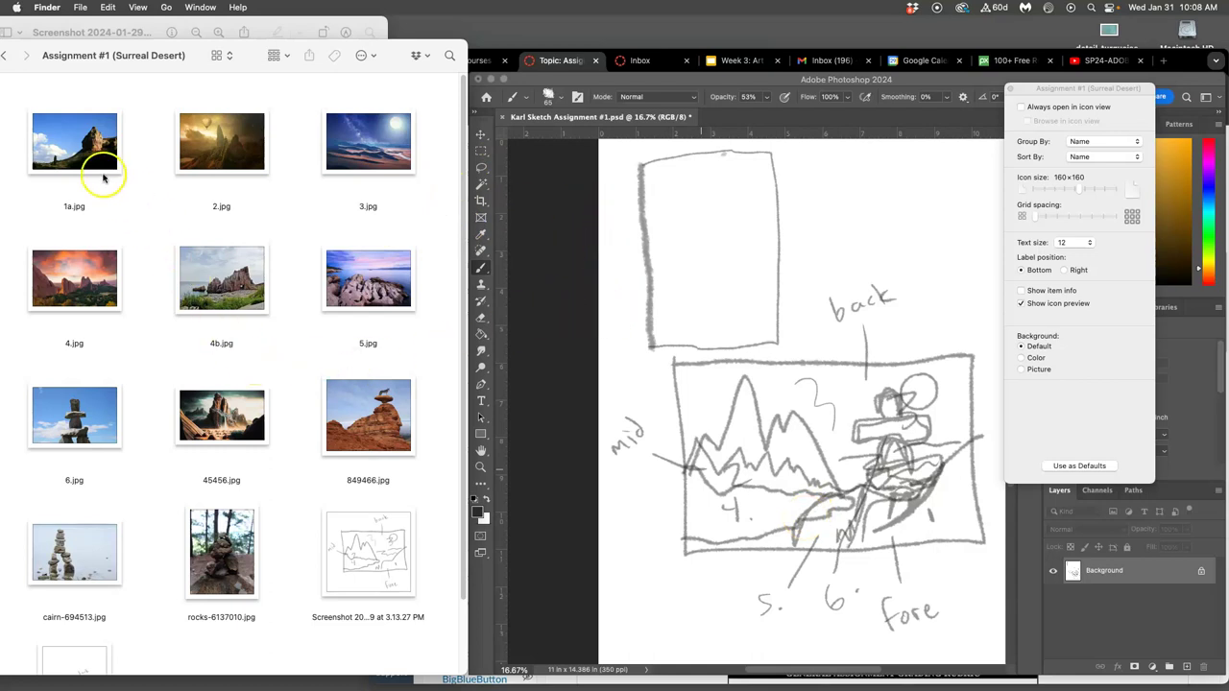
Draw a sun near the tall rectangle's top, with sky lines around it and a darkened left edge.
{"action": "left_click", "coordinate": [730, 285]}
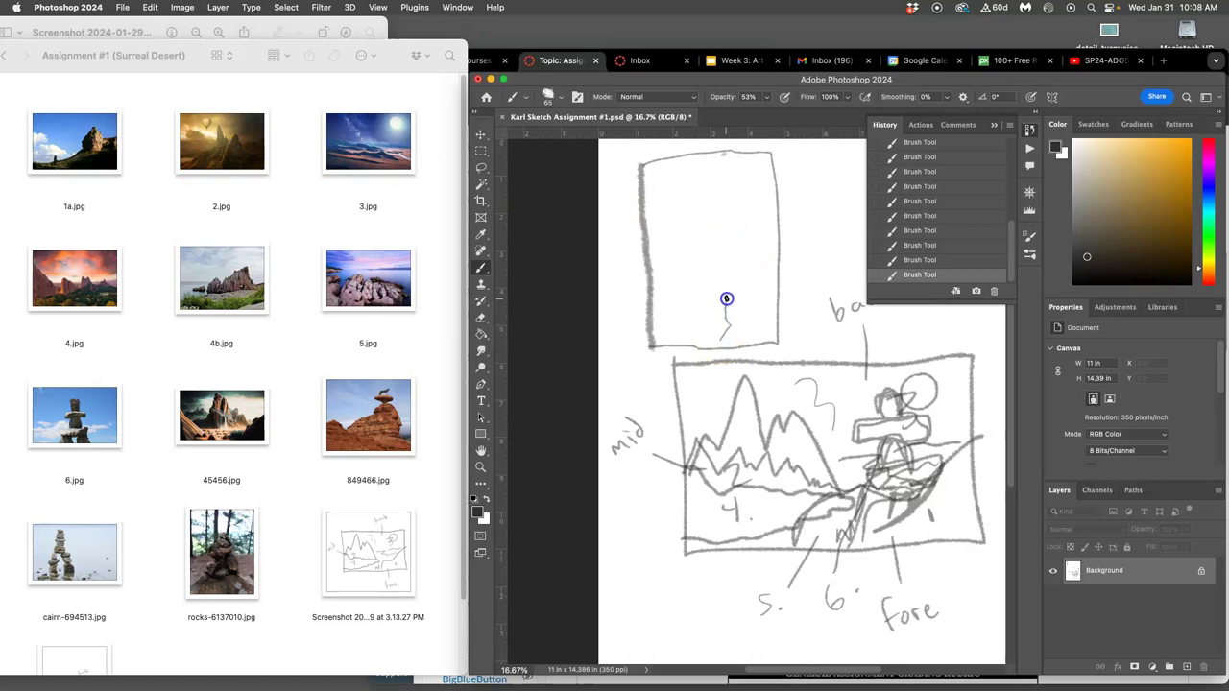
{"action": "left_click_drag", "start_coordinate": [732, 276], "coordinate": [748, 289]}
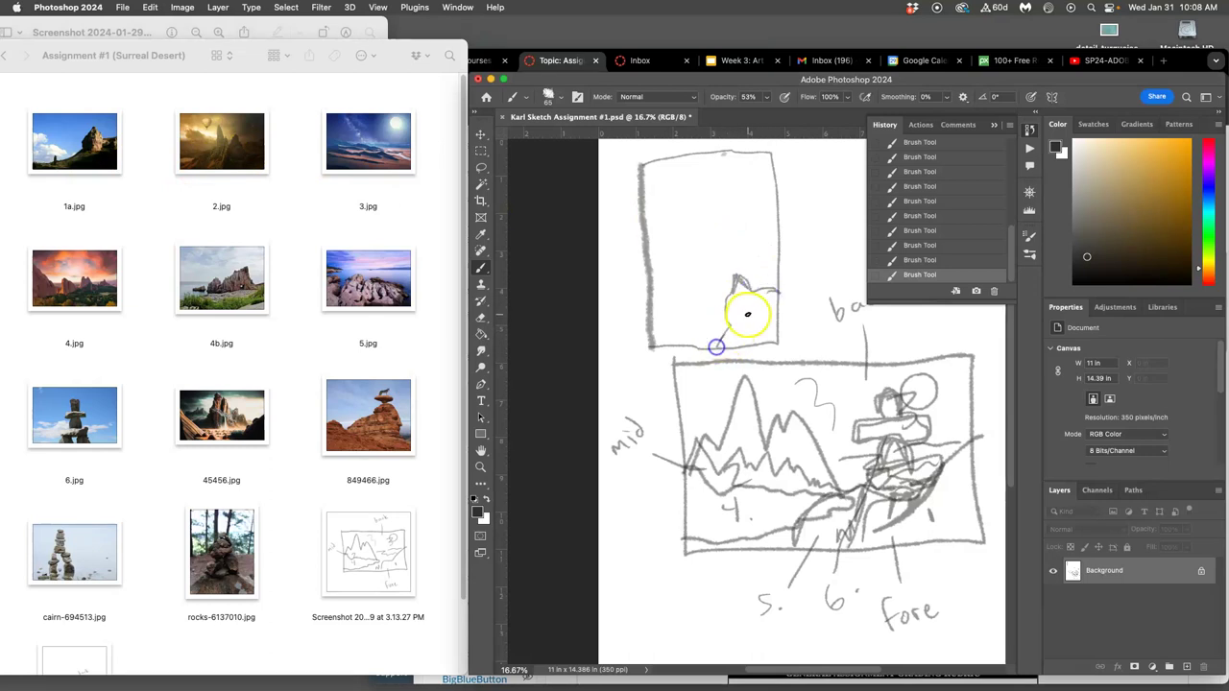
{"action": "left_click_drag", "start_coordinate": [749, 312], "coordinate": [751, 325]}
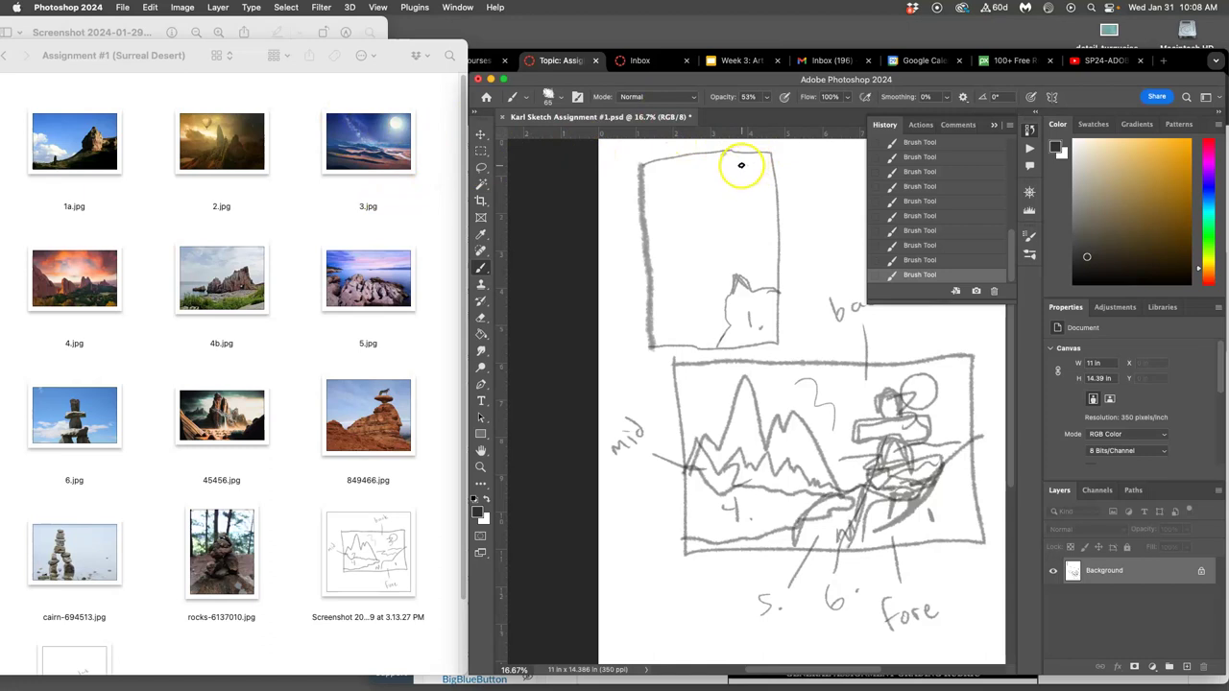
{"action": "left_click_drag", "start_coordinate": [731, 171], "coordinate": [734, 182]}
{"action": "left_click_drag", "start_coordinate": [649, 346], "coordinate": [639, 167]}
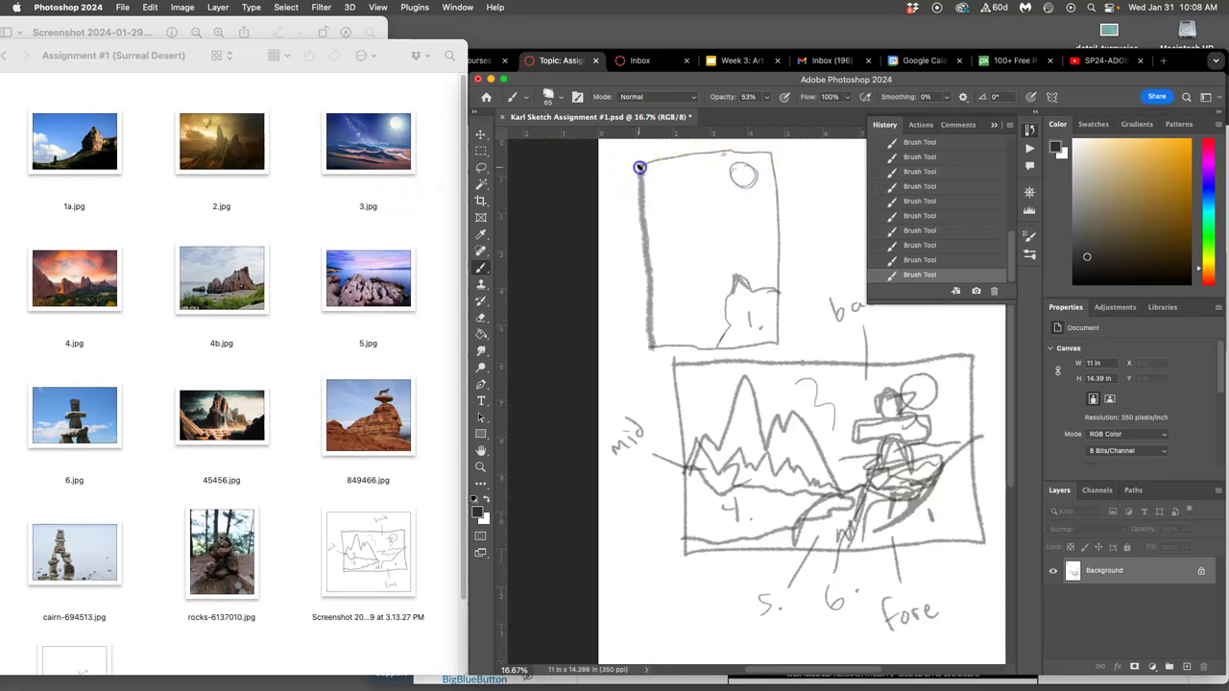
{"action": "mouse_move", "coordinate": [723, 180]}
{"action": "left_mouse_down"}
{"action": "mouse_move", "coordinate": [760, 203]}
{"action": "mouse_move", "coordinate": [697, 171]}
{"action": "mouse_move", "coordinate": [730, 211]}
{"action": "mouse_move", "coordinate": [680, 199]}
{"action": "mouse_move", "coordinate": [710, 213]}
{"action": "left_mouse_up"}
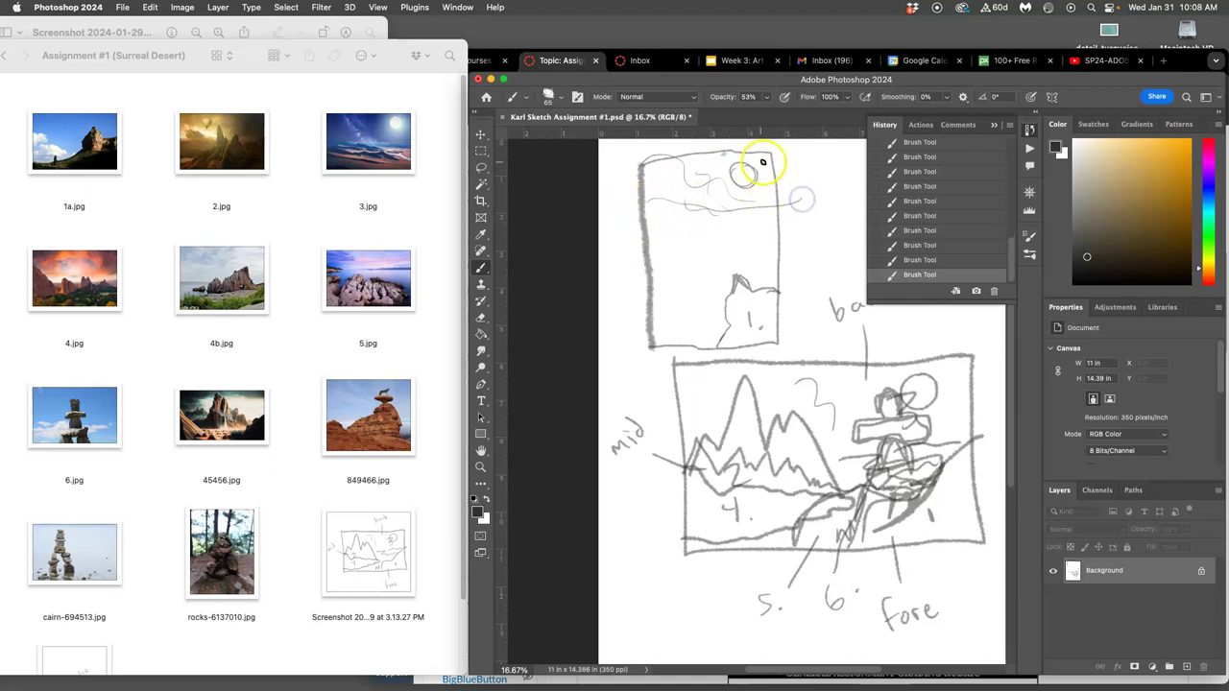
{"action": "left_click_drag", "start_coordinate": [760, 164], "coordinate": [802, 163]}
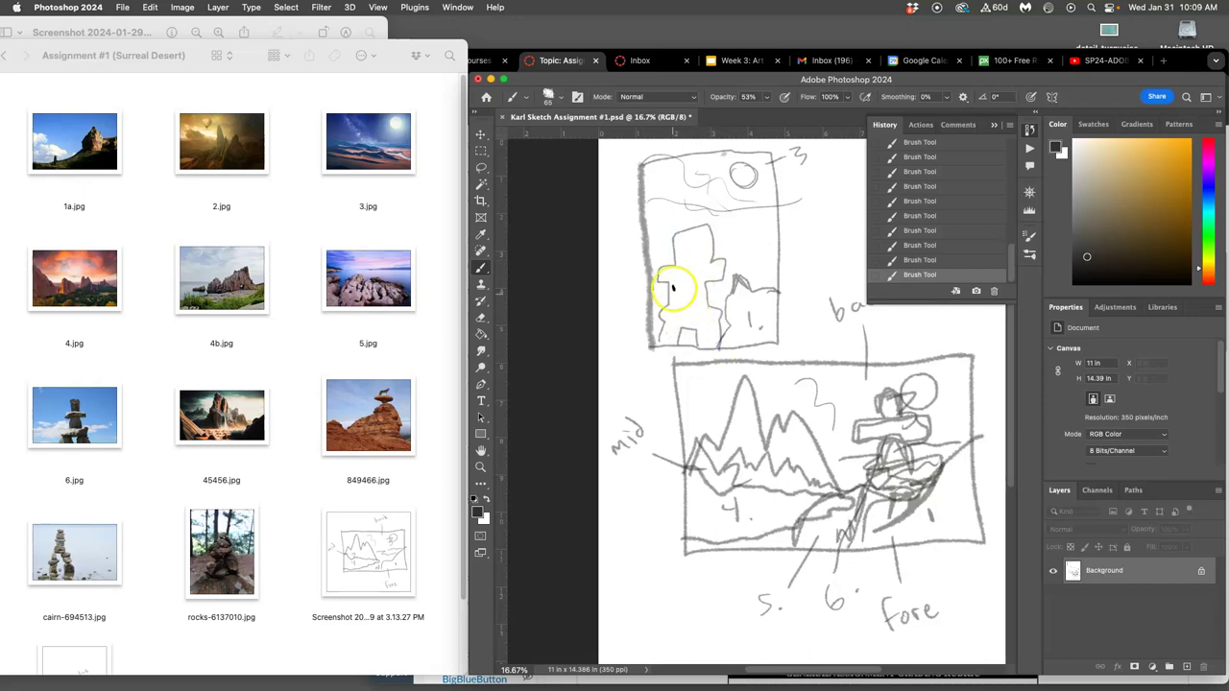
Shape the stacked-rock figure and write the label 6 beside the rectangle.
{"action": "left_click_drag", "start_coordinate": [688, 279], "coordinate": [680, 291]}
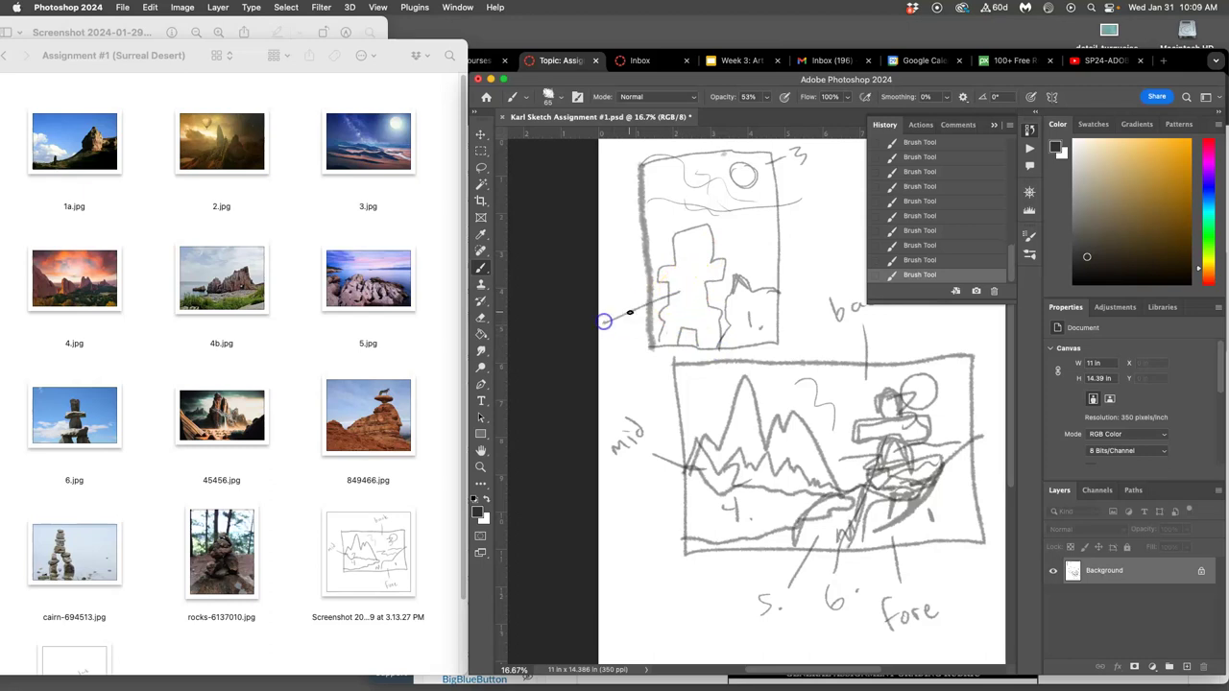
{"action": "left_click_drag", "start_coordinate": [610, 326], "coordinate": [617, 333]}
{"action": "mouse_move", "coordinate": [699, 332]}
{"action": "left_mouse_down"}
{"action": "mouse_move", "coordinate": [722, 325]}
{"action": "mouse_move", "coordinate": [721, 310]}
{"action": "mouse_move", "coordinate": [683, 307]}
{"action": "mouse_move", "coordinate": [720, 288]}
{"action": "mouse_move", "coordinate": [719, 263]}
{"action": "left_mouse_up"}
Brush jagged rock outlines along the tall thumbnail sketch.
{"action": "left_click", "coordinate": [477, 324]}
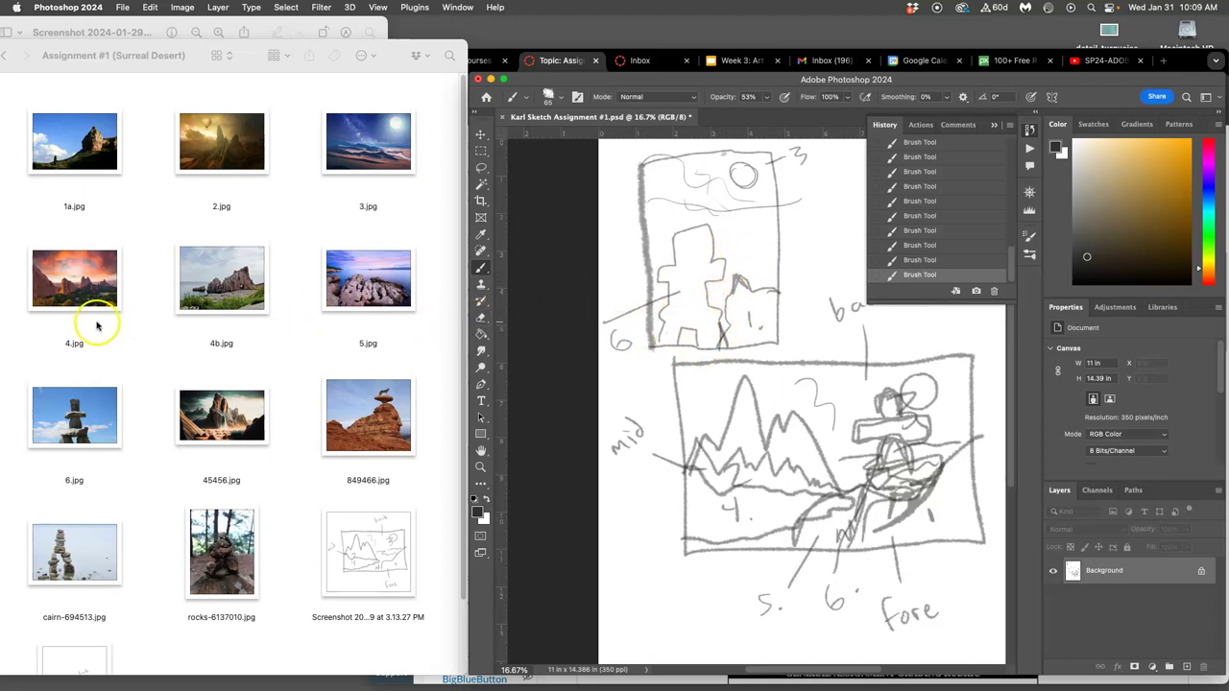
{"action": "left_click_drag", "start_coordinate": [640, 240], "coordinate": [726, 262]}
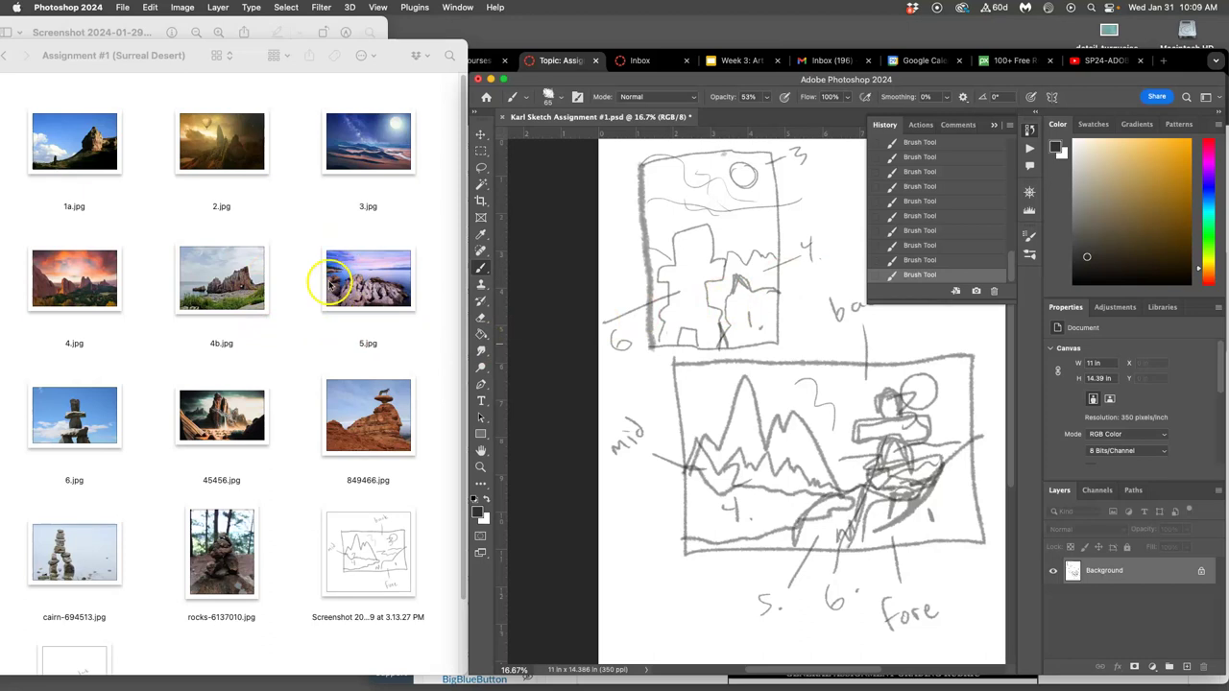
{"action": "left_click", "coordinate": [672, 238]}
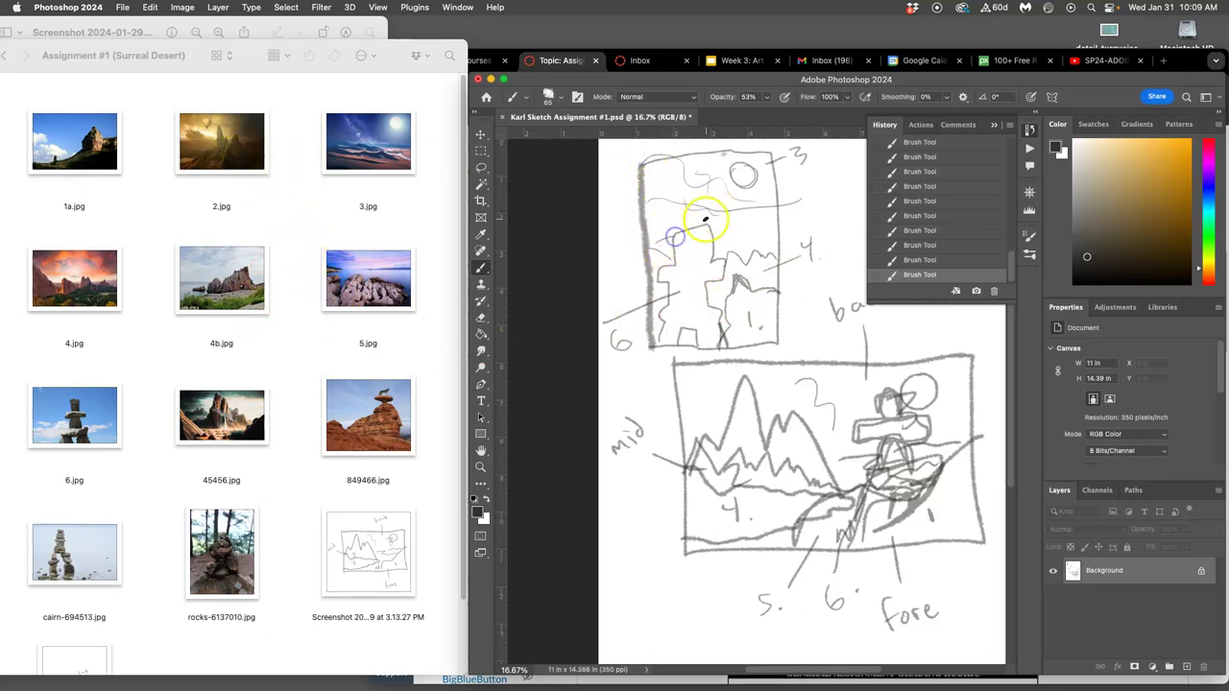
{"action": "mouse_move", "coordinate": [705, 220]}
{"action": "left_mouse_down"}
{"action": "mouse_move", "coordinate": [708, 239]}
{"action": "mouse_move", "coordinate": [712, 200]}
{"action": "left_mouse_up"}
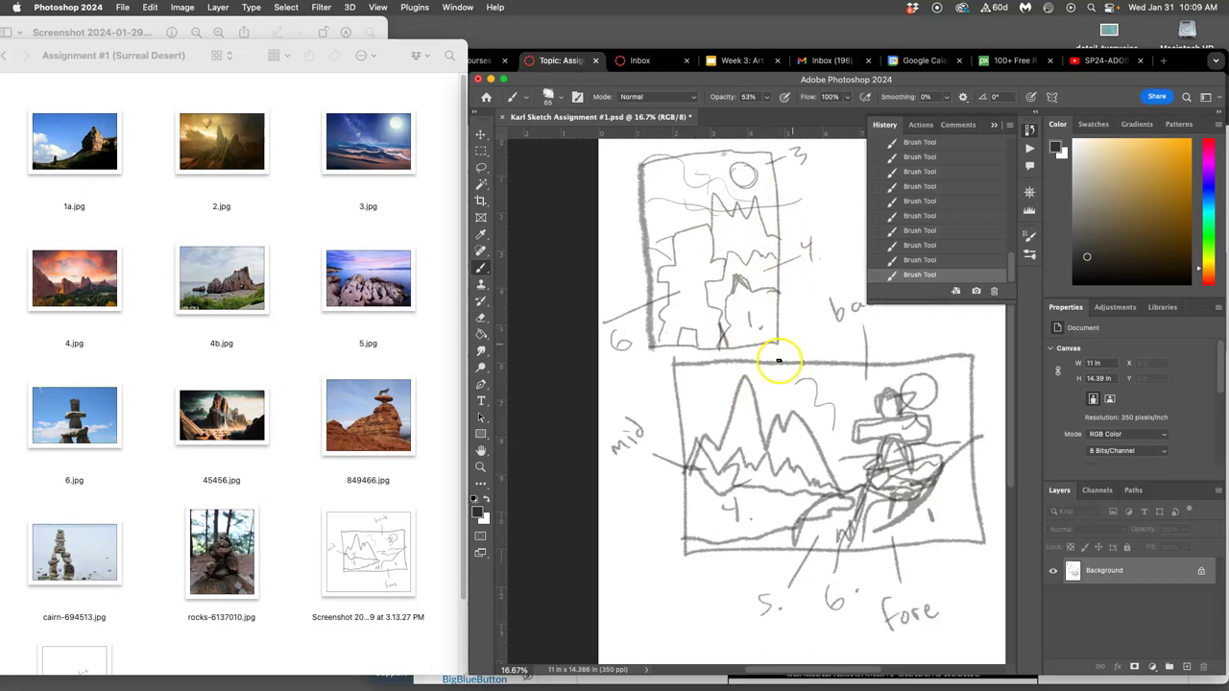
Draw a small boxed mini-sketch beside it, label 2, and switch to the discussion page.
{"action": "mouse_move", "coordinate": [855, 176]}
{"action": "left_mouse_down"}
{"action": "mouse_move", "coordinate": [812, 202]}
{"action": "mouse_move", "coordinate": [854, 209]}
{"action": "left_mouse_up"}
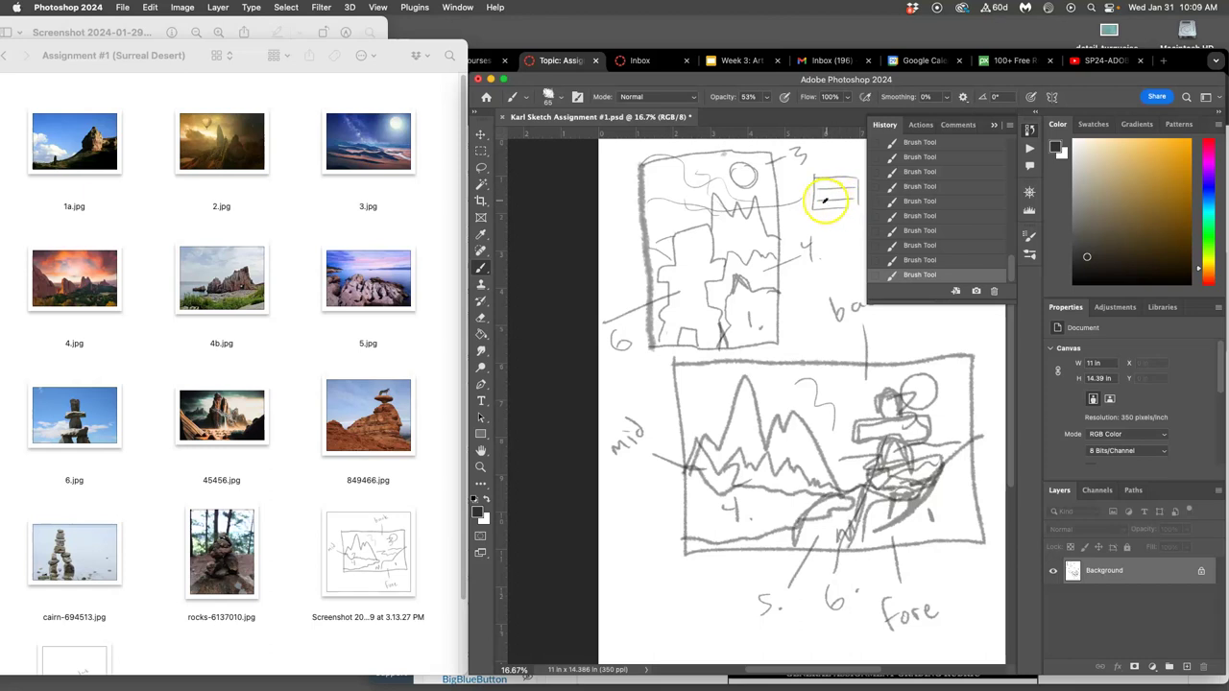
{"action": "left_click", "coordinate": [838, 195]}
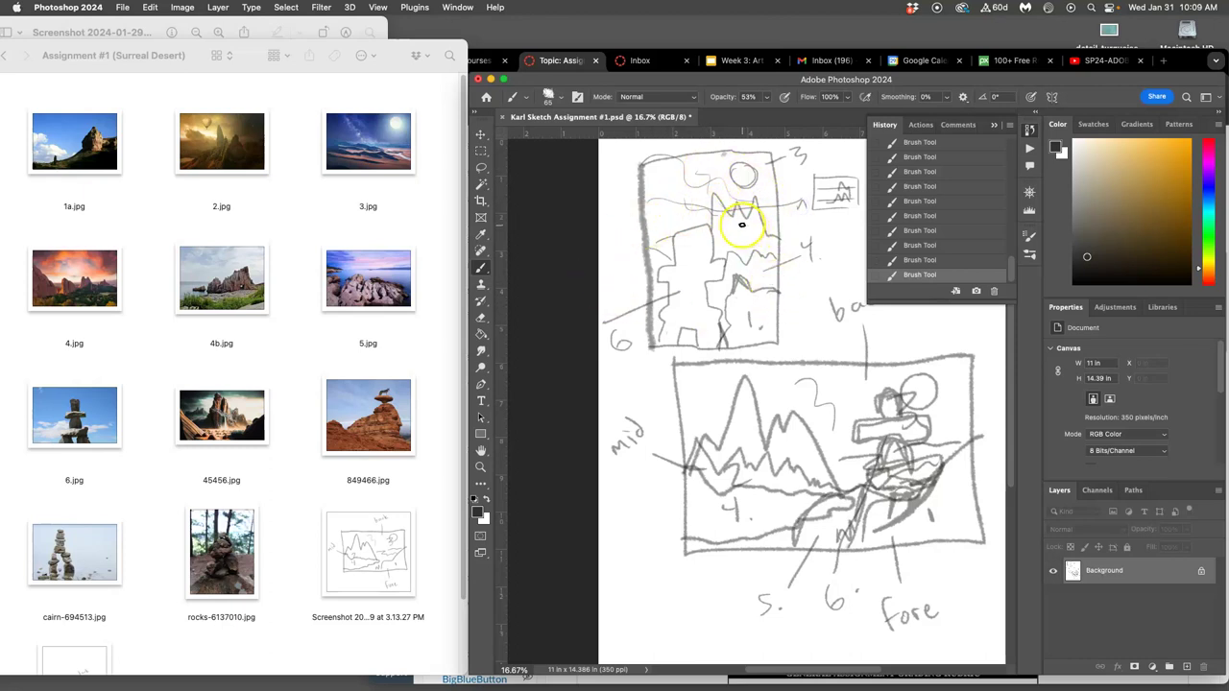
{"action": "left_click_drag", "start_coordinate": [747, 239], "coordinate": [757, 236]}
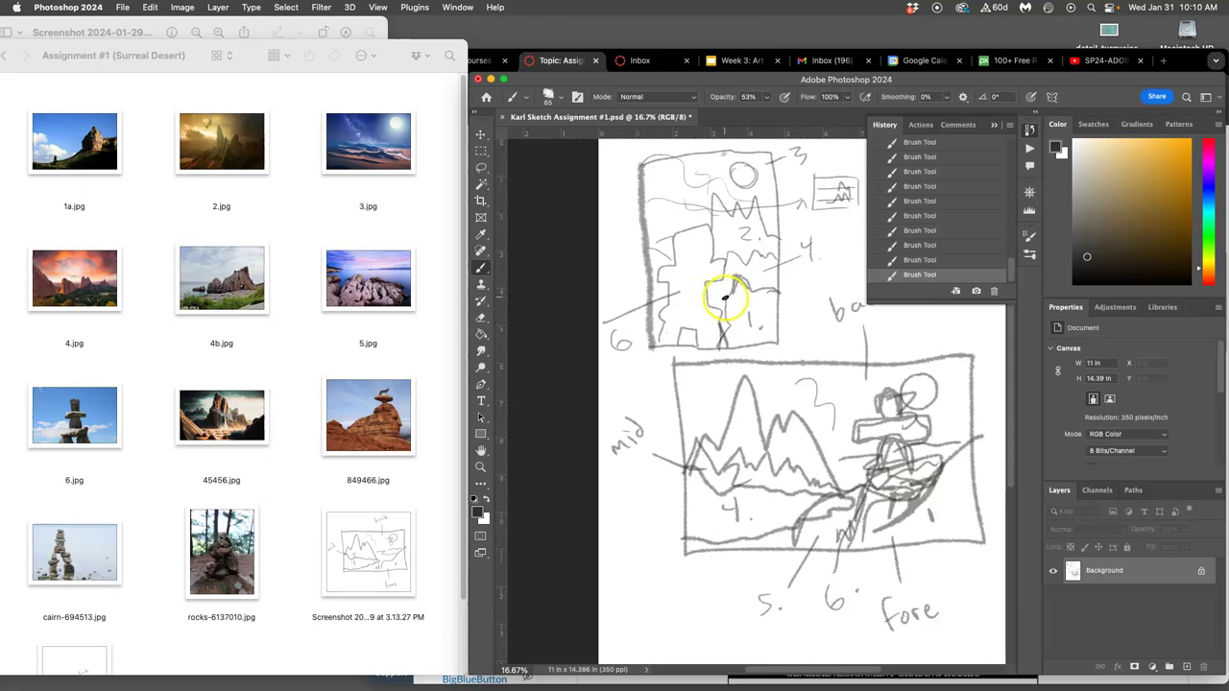
{"action": "left_click", "coordinate": [739, 78]}
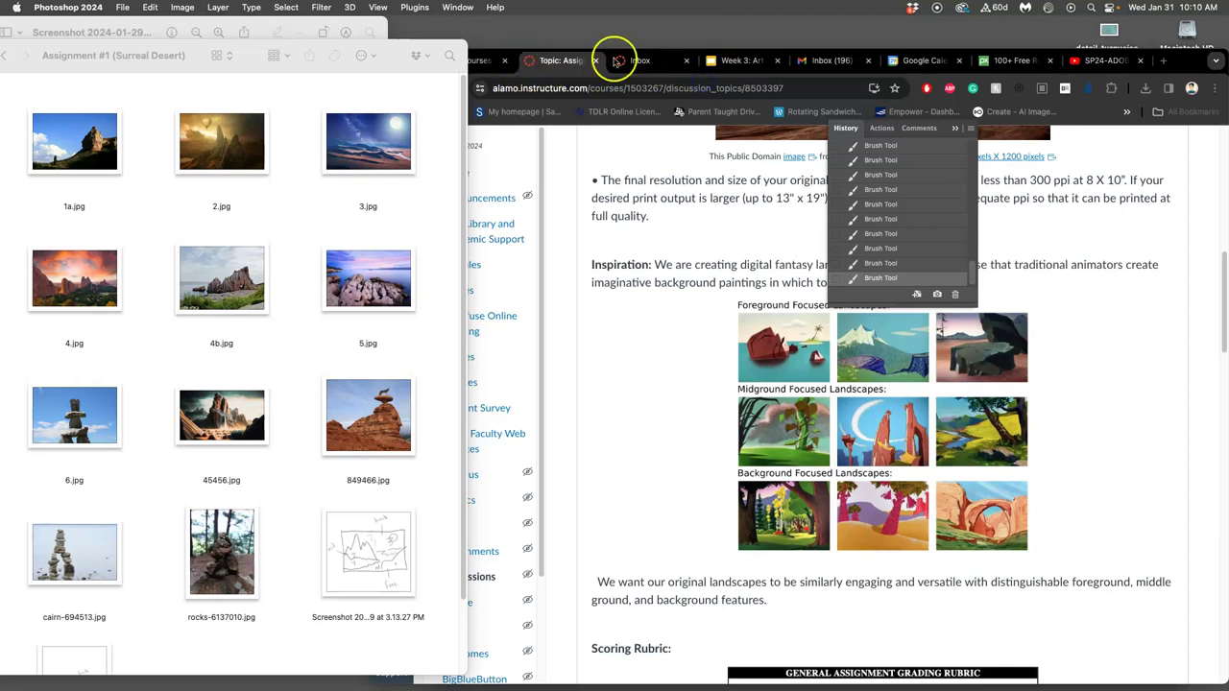
Shrink the browser window and bring Photoshop in front of it.
{"action": "double_click", "coordinate": [1190, 61]}
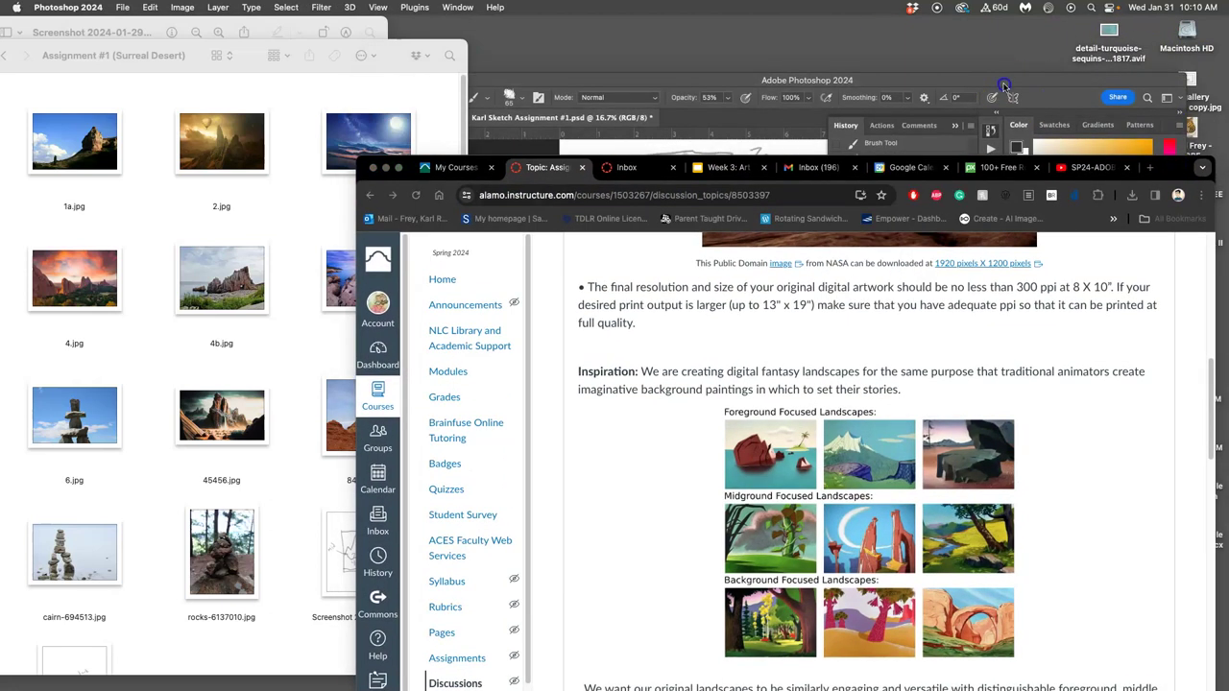
{"action": "left_click_drag", "start_coordinate": [1004, 80], "coordinate": [1011, 39]}
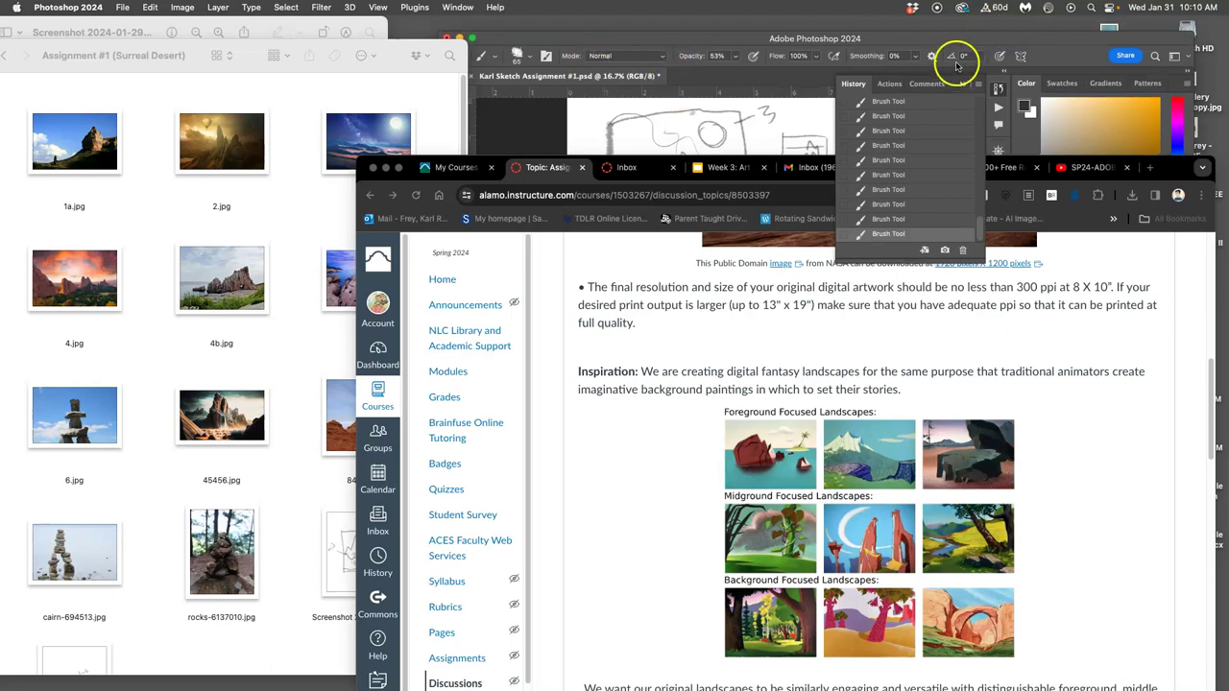
{"action": "left_click", "coordinate": [920, 39]}
{"action": "scroll", "coordinate": [799, 228], "scroll_direction": "right", "scroll_amount": 5}
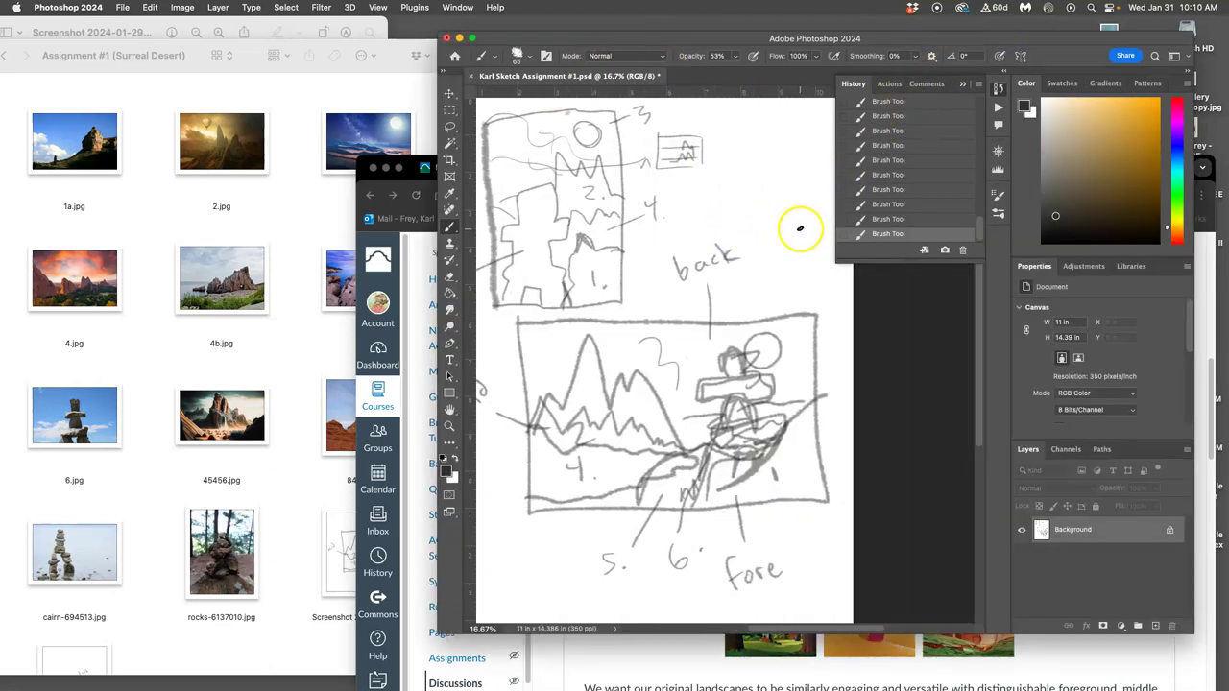
Close the floating History panel so the whole sketch shows, then bring the photos folder forward.
{"action": "left_click", "coordinate": [964, 84]}
{"action": "scroll", "coordinate": [848, 178], "scroll_direction": "left", "scroll_amount": 4}
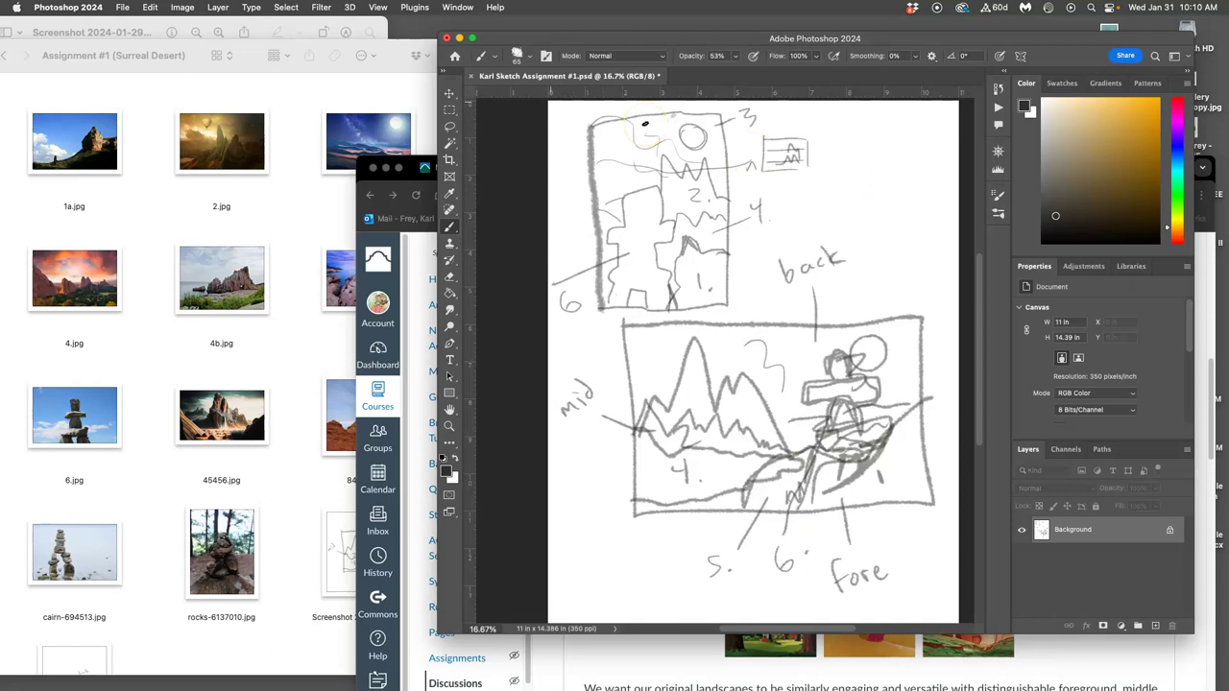
{"action": "mouse_move", "coordinate": [645, 123]}
{"action": "left_mouse_down"}
{"action": "mouse_move", "coordinate": [634, 221]}
{"action": "mouse_move", "coordinate": [807, 500]}
{"action": "mouse_move", "coordinate": [945, 600]}
{"action": "left_mouse_up"}
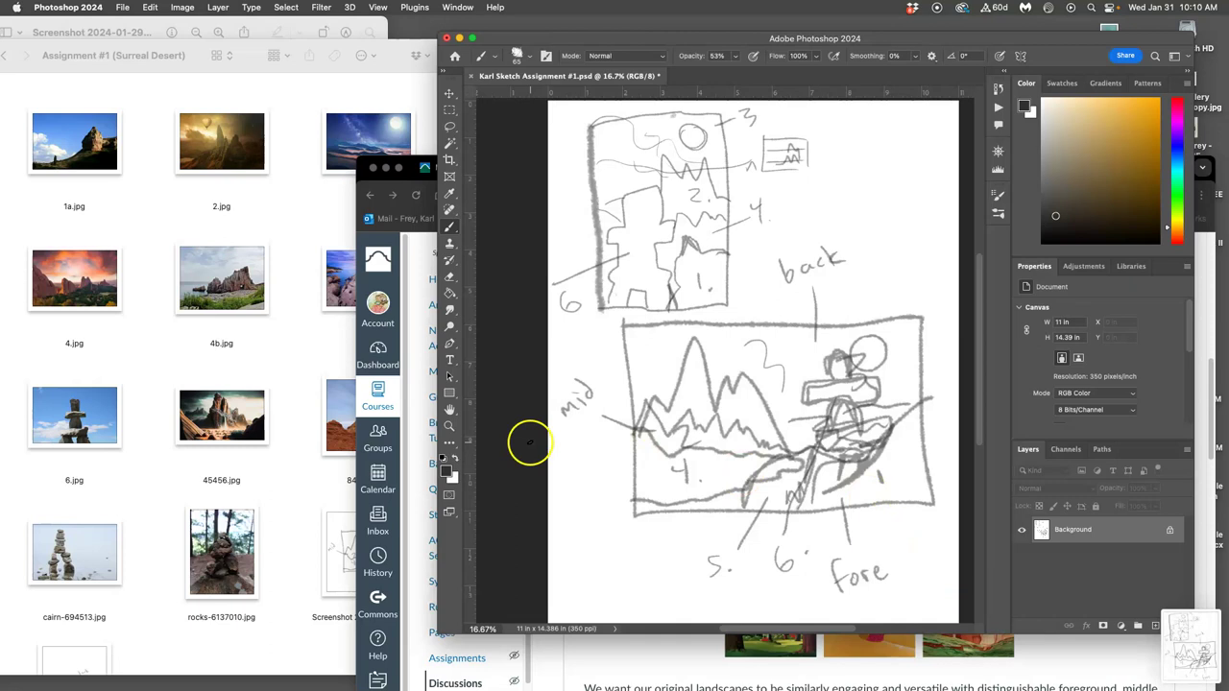
{"action": "left_click", "coordinate": [324, 321]}
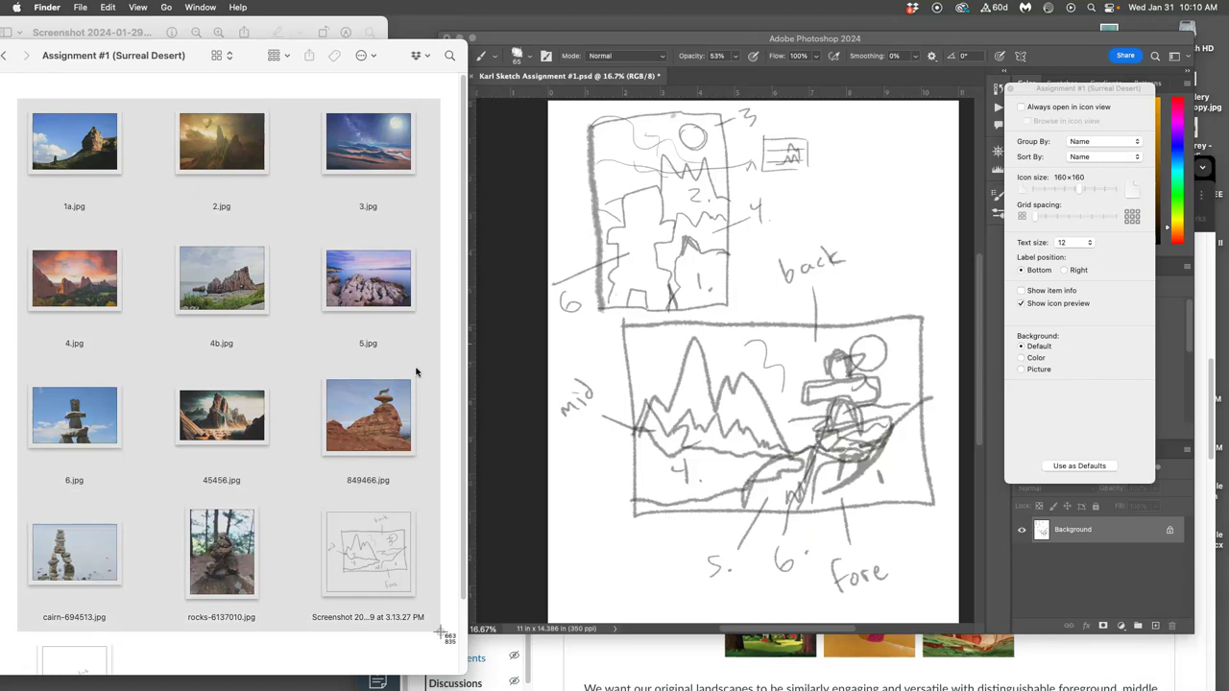
Minimize the Photoshop, photos folder and sketch preview windows, leaving only the discussion page.
{"action": "left_click", "coordinate": [622, 643]}
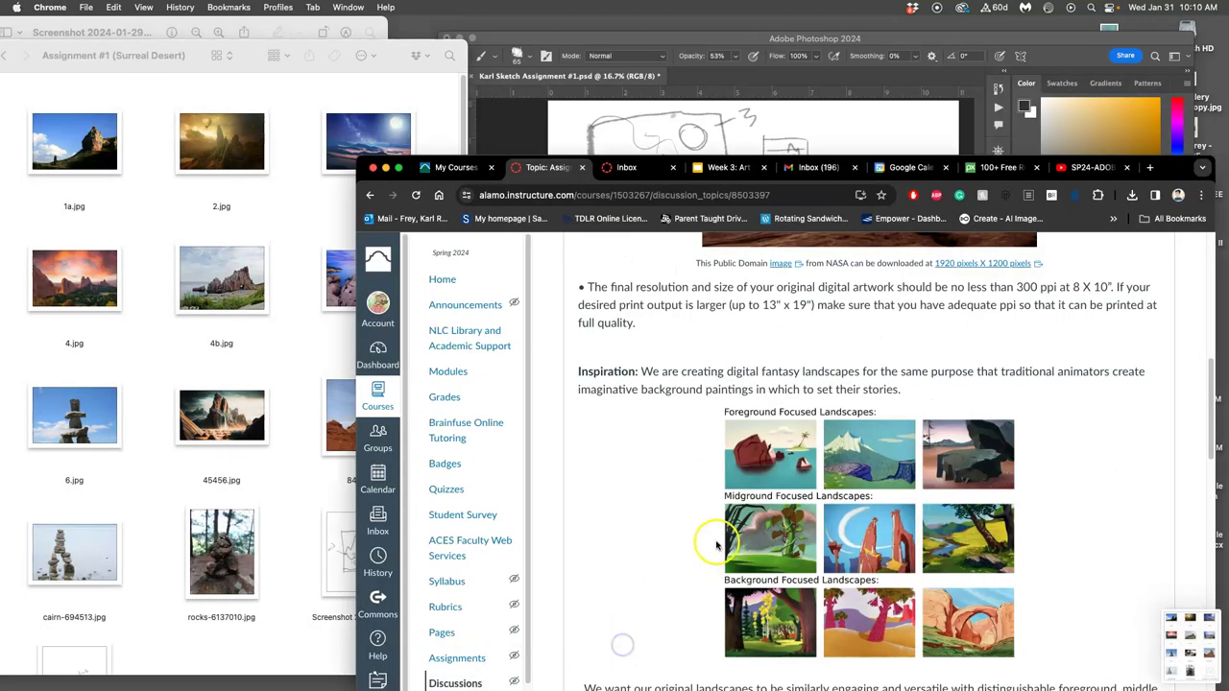
{"action": "left_click", "coordinate": [518, 114]}
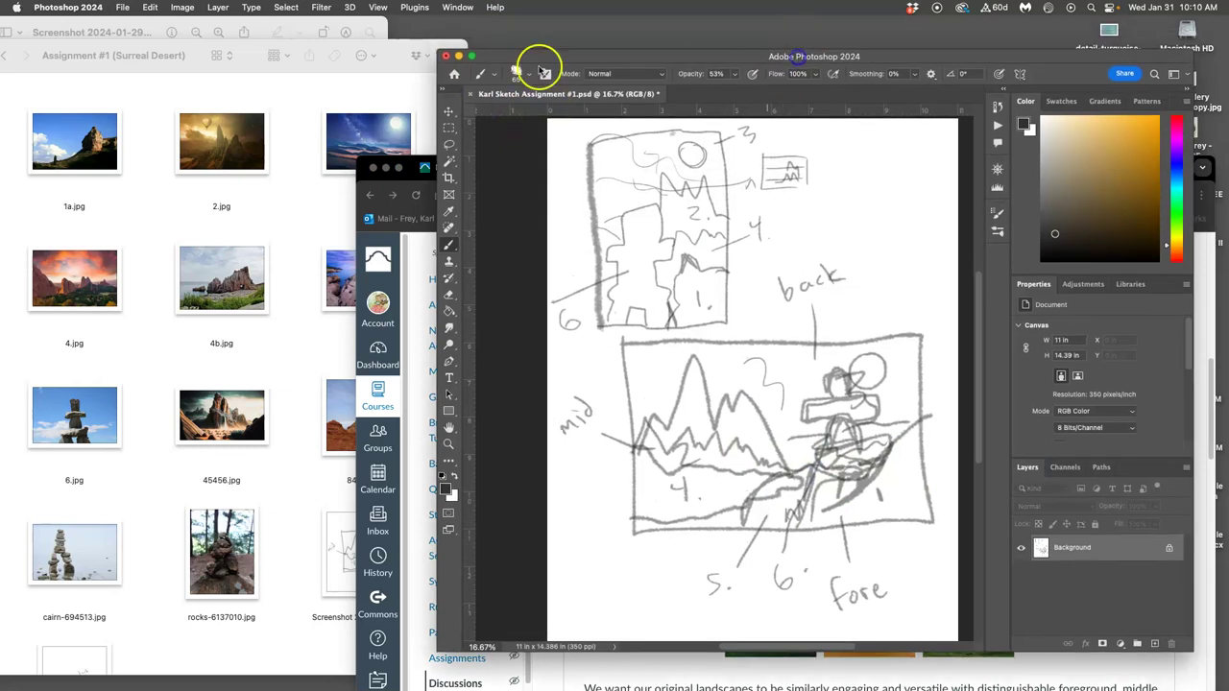
{"action": "left_click", "coordinate": [458, 54]}
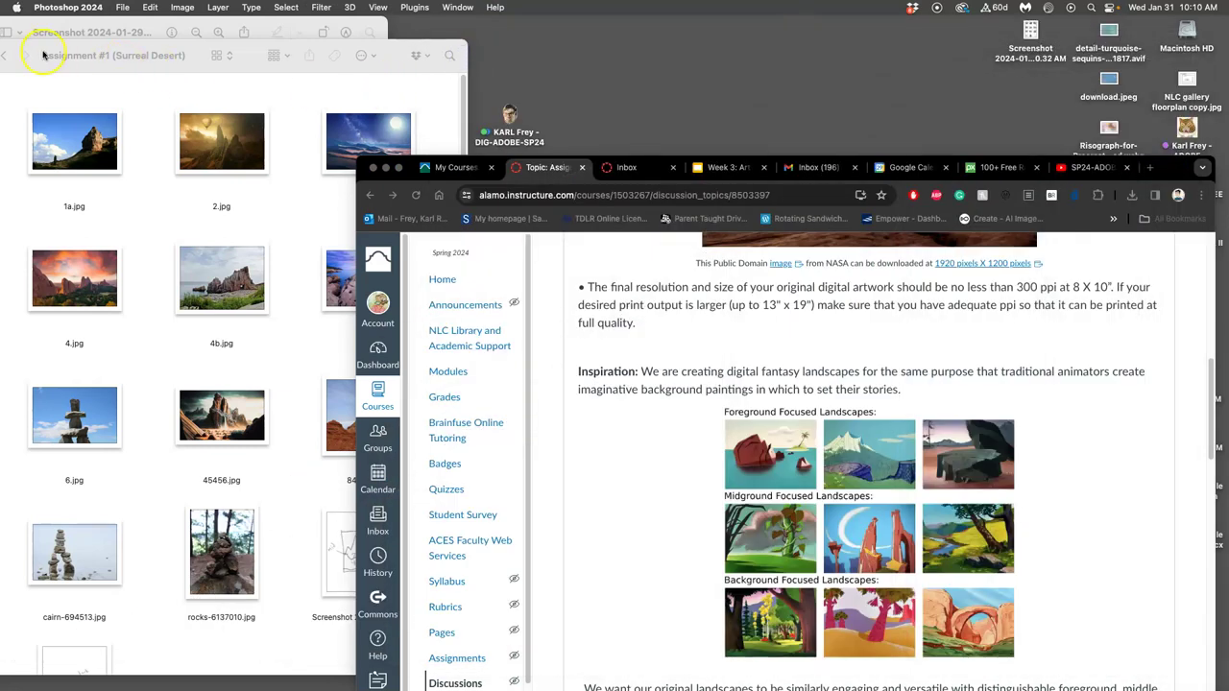
{"action": "left_click", "coordinate": [113, 48]}
{"action": "left_click_drag", "start_coordinate": [52, 50], "coordinate": [104, 47]}
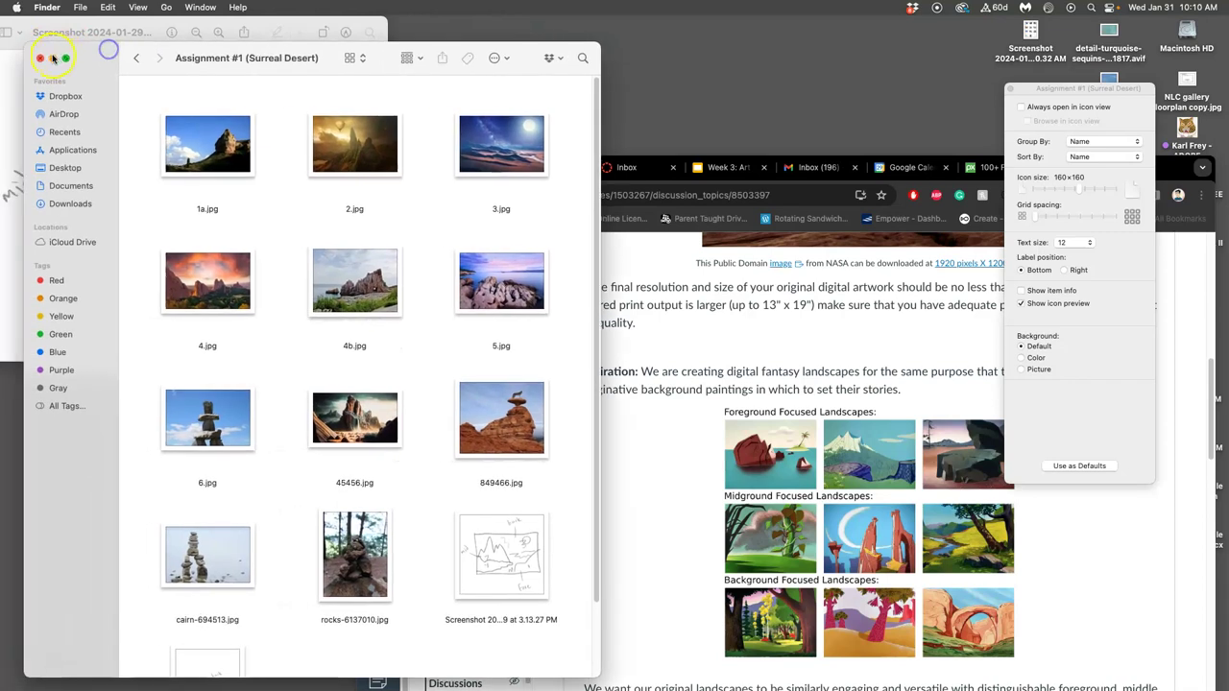
{"action": "left_click", "coordinate": [46, 49]}
{"action": "left_click_drag", "start_coordinate": [40, 23], "coordinate": [101, 28]}
{"action": "left_click", "coordinate": [59, 33]}
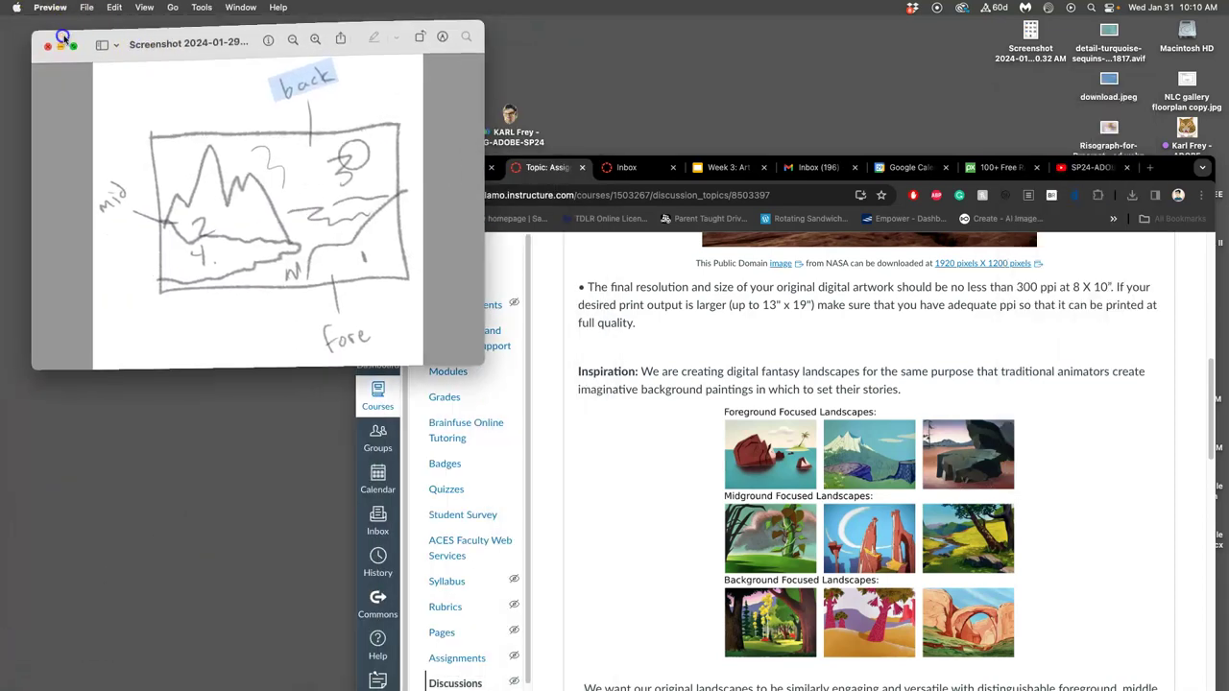
Find the instructor's discussion post and open it for editing.
{"action": "left_click_drag", "start_coordinate": [1173, 176], "coordinate": [902, 64]}
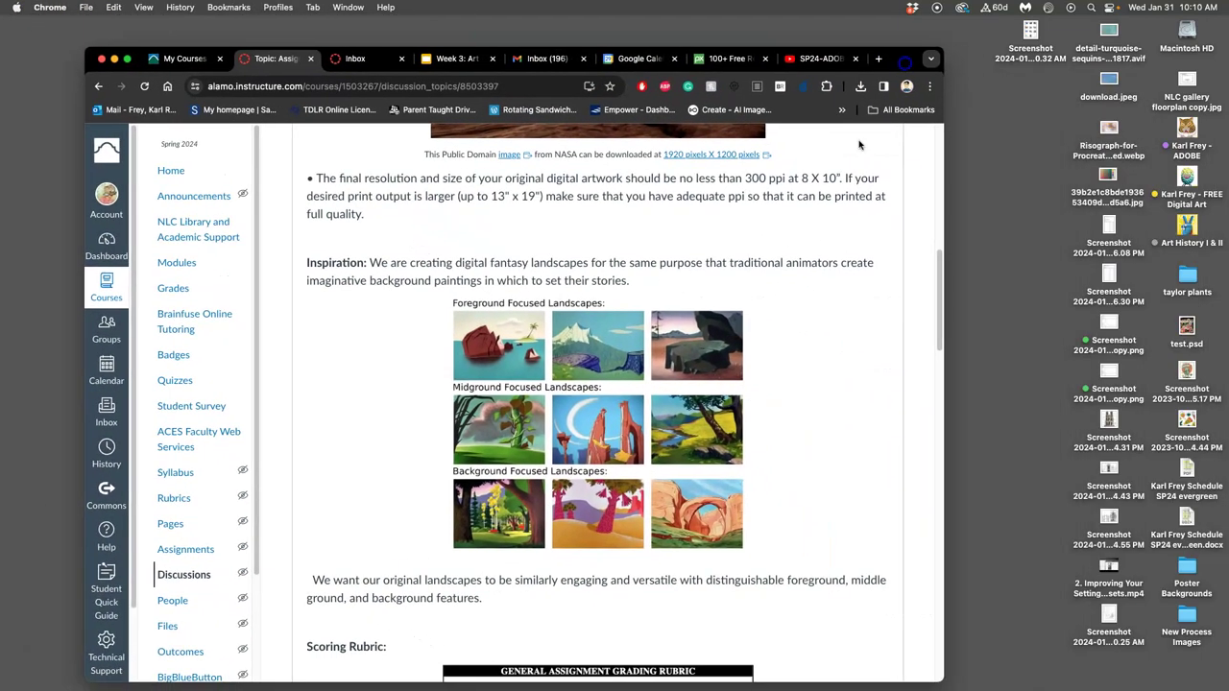
{"action": "scroll", "coordinate": [672, 384], "scroll_direction": "down", "scroll_amount": 15}
{"action": "scroll", "coordinate": [672, 384], "scroll_direction": "down", "scroll_amount": 8}
{"action": "scroll", "coordinate": [678, 379], "scroll_direction": "up", "scroll_amount": 6}
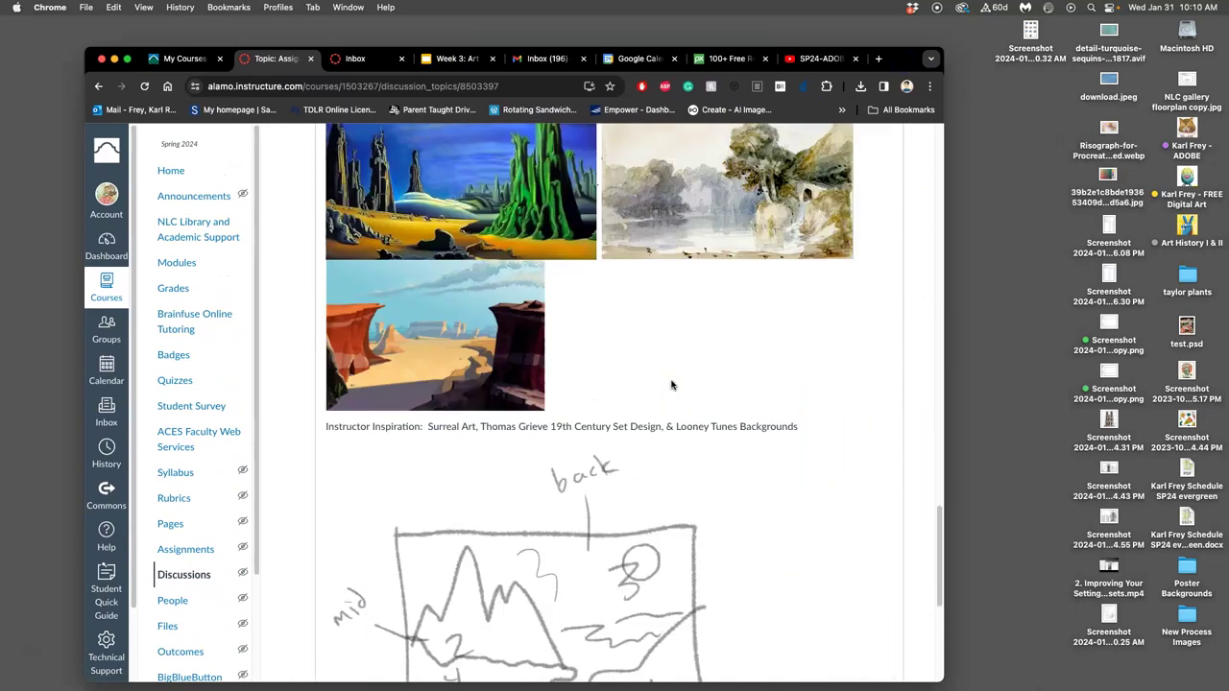
{"action": "left_click", "coordinate": [882, 263]}
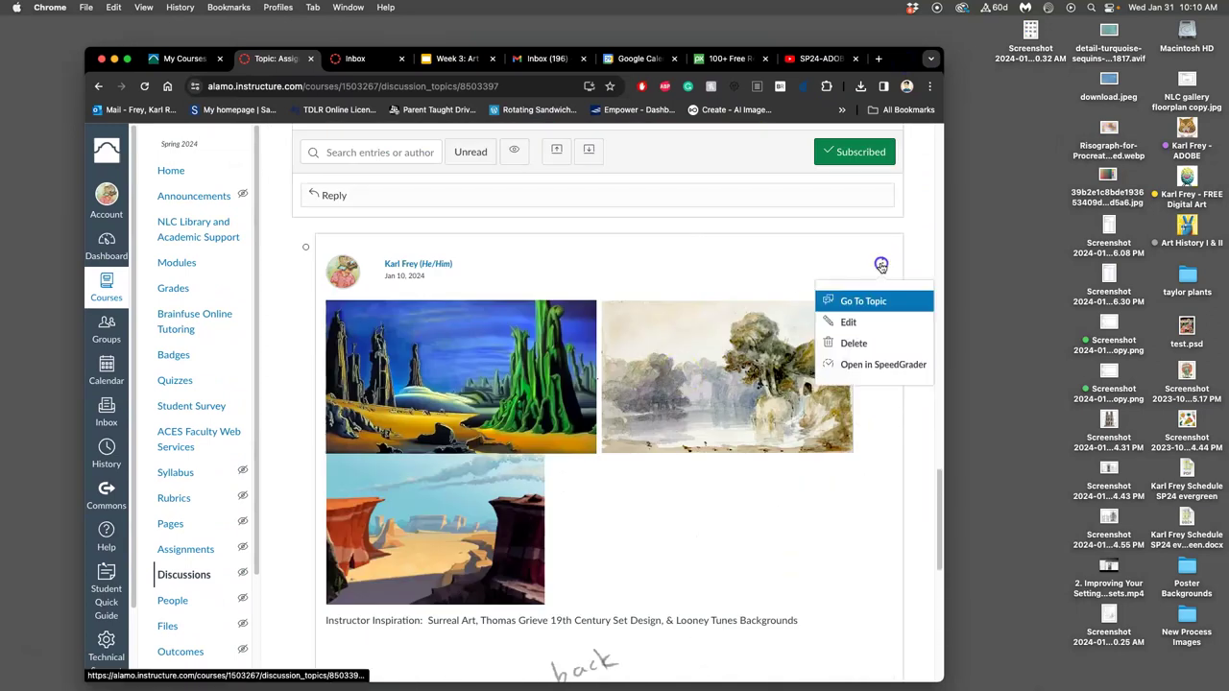
{"action": "left_click", "coordinate": [845, 324]}
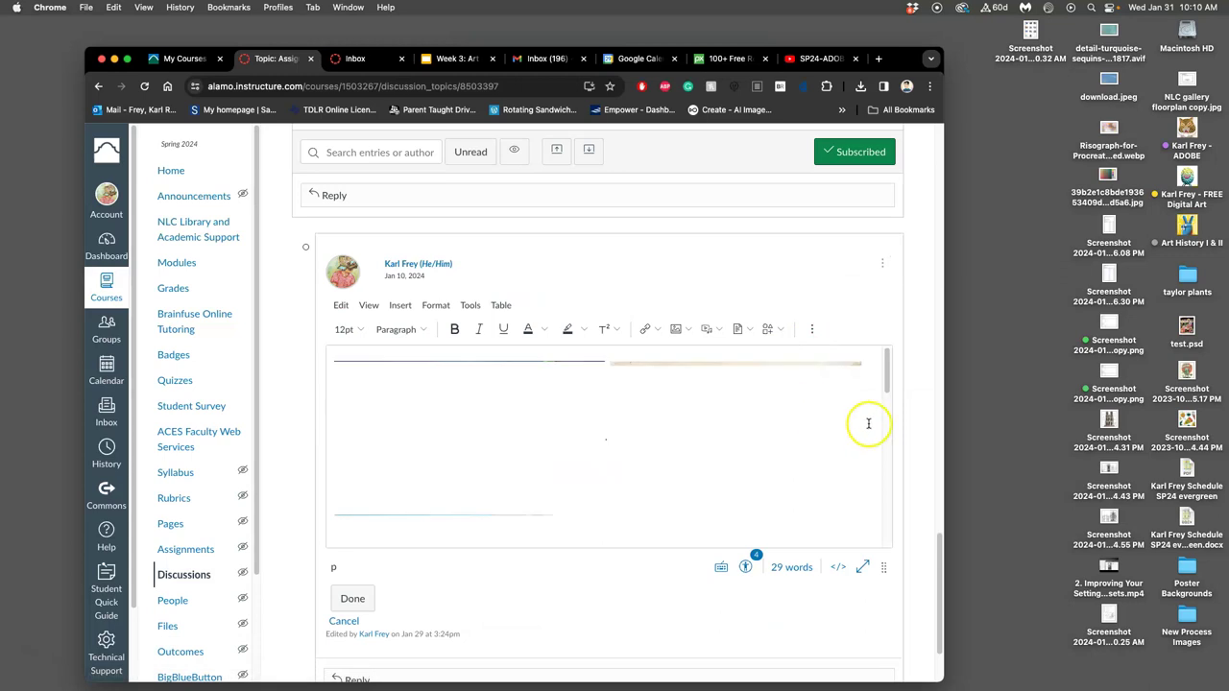
Place the cursor below the sketch caption and make the post editor taller.
{"action": "left_click_drag", "start_coordinate": [954, 445], "coordinate": [1015, 441]}
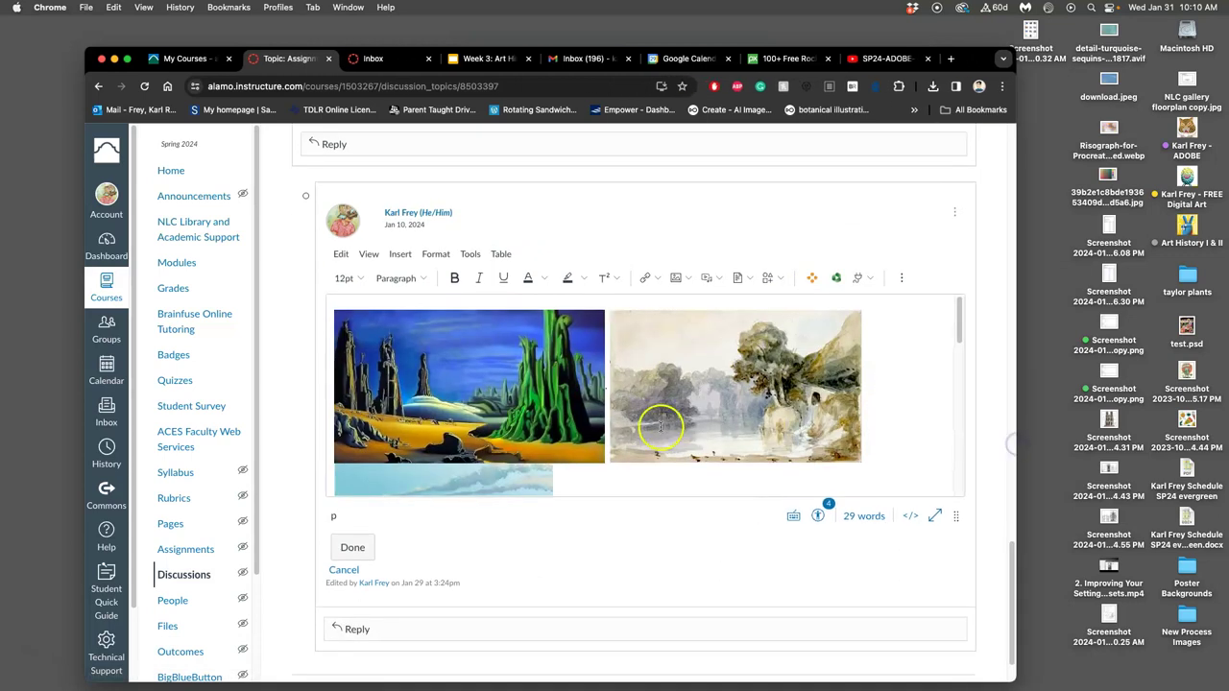
{"action": "scroll", "coordinate": [658, 423], "scroll_direction": "down", "scroll_amount": 5}
{"action": "scroll", "coordinate": [659, 426], "scroll_direction": "down", "scroll_amount": 1}
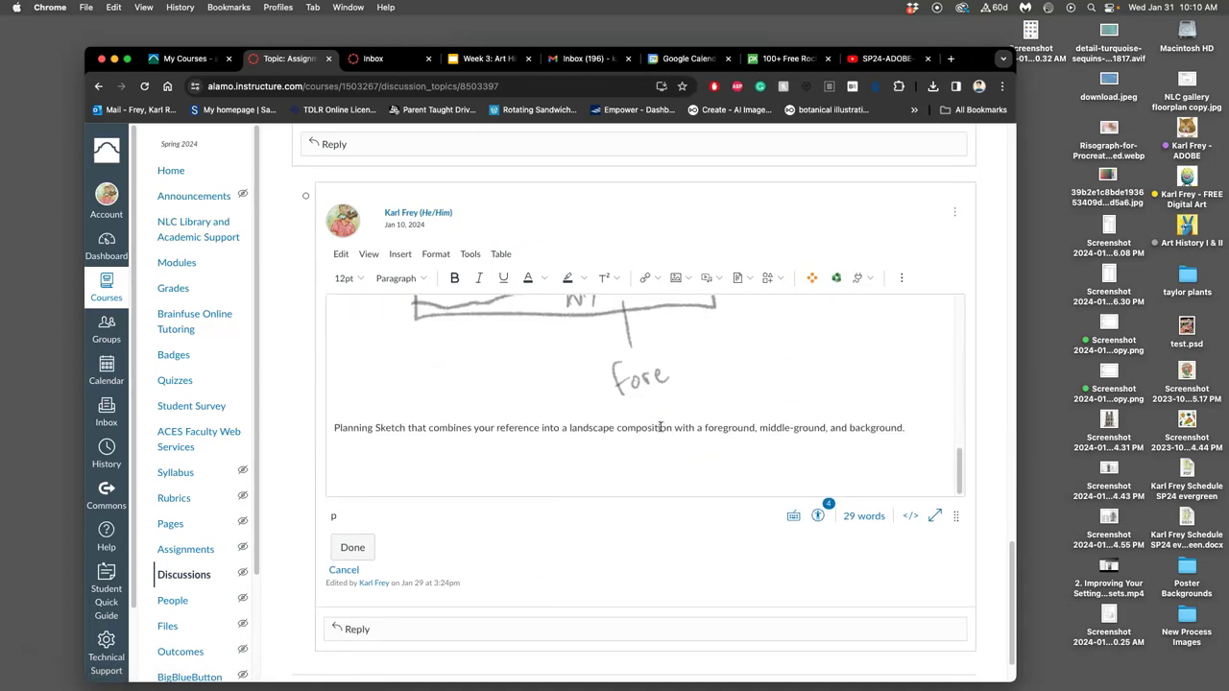
{"action": "left_click", "coordinate": [579, 466]}
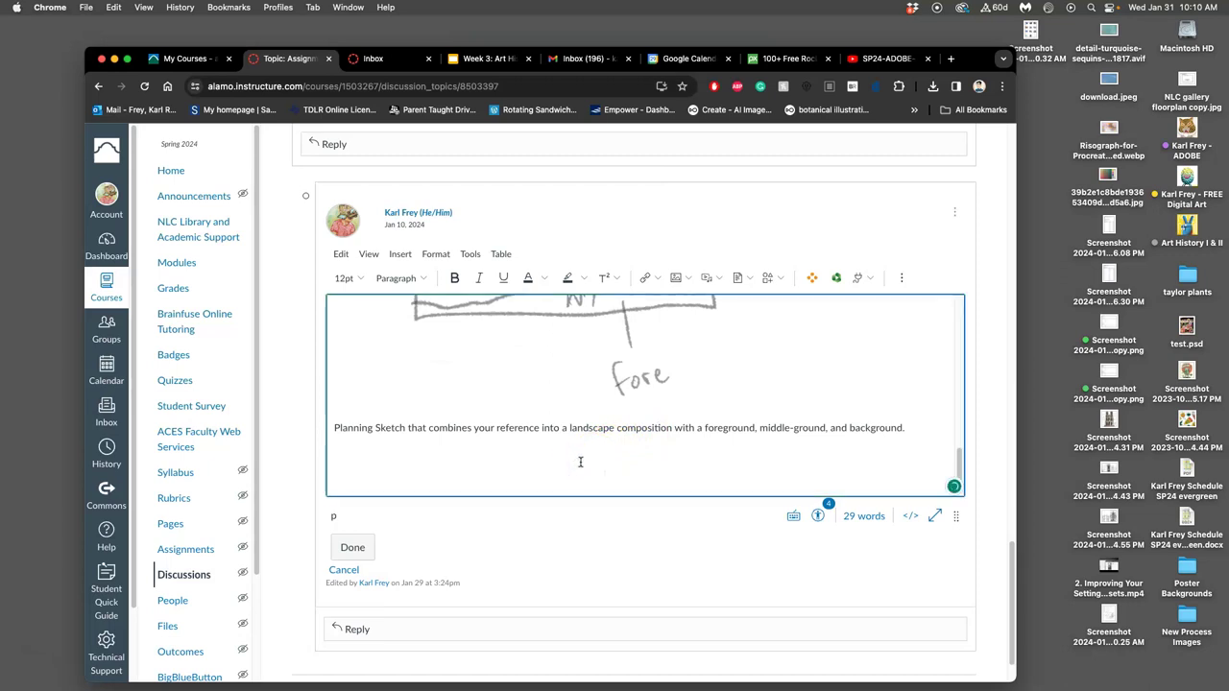
{"action": "left_click_drag", "start_coordinate": [956, 516], "coordinate": [956, 684]}
{"action": "scroll", "coordinate": [785, 545], "scroll_direction": "down", "scroll_amount": 2}
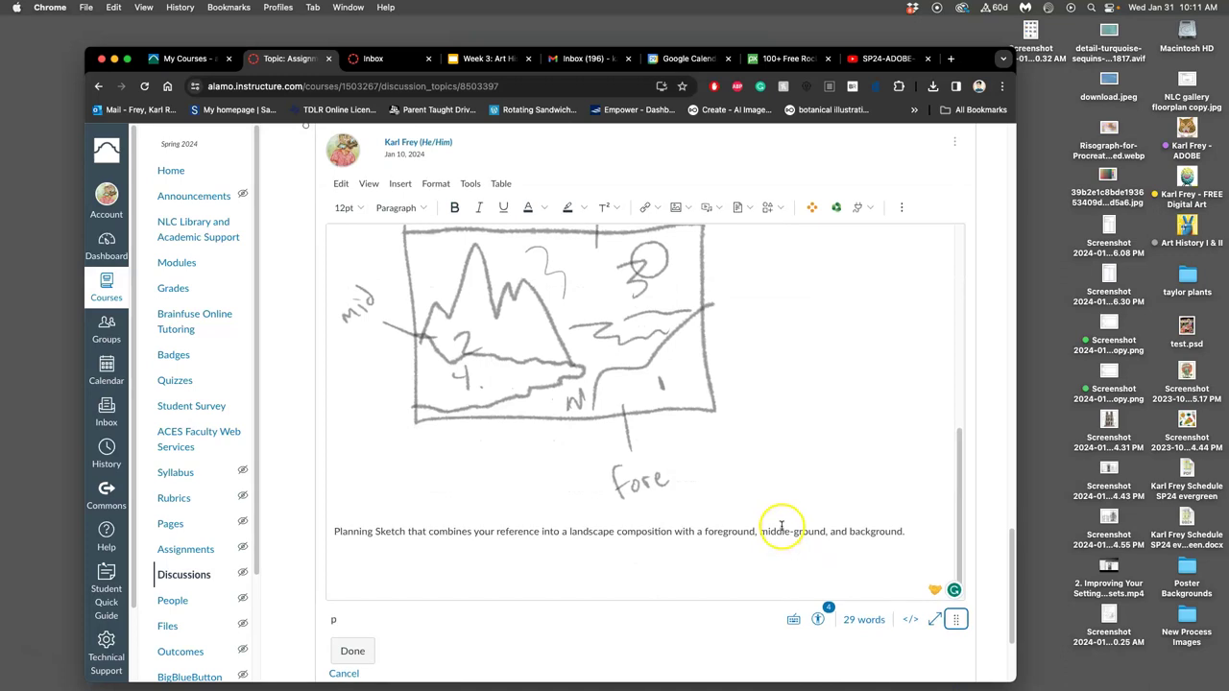
{"action": "left_click_drag", "start_coordinate": [952, 467], "coordinate": [954, 521]}
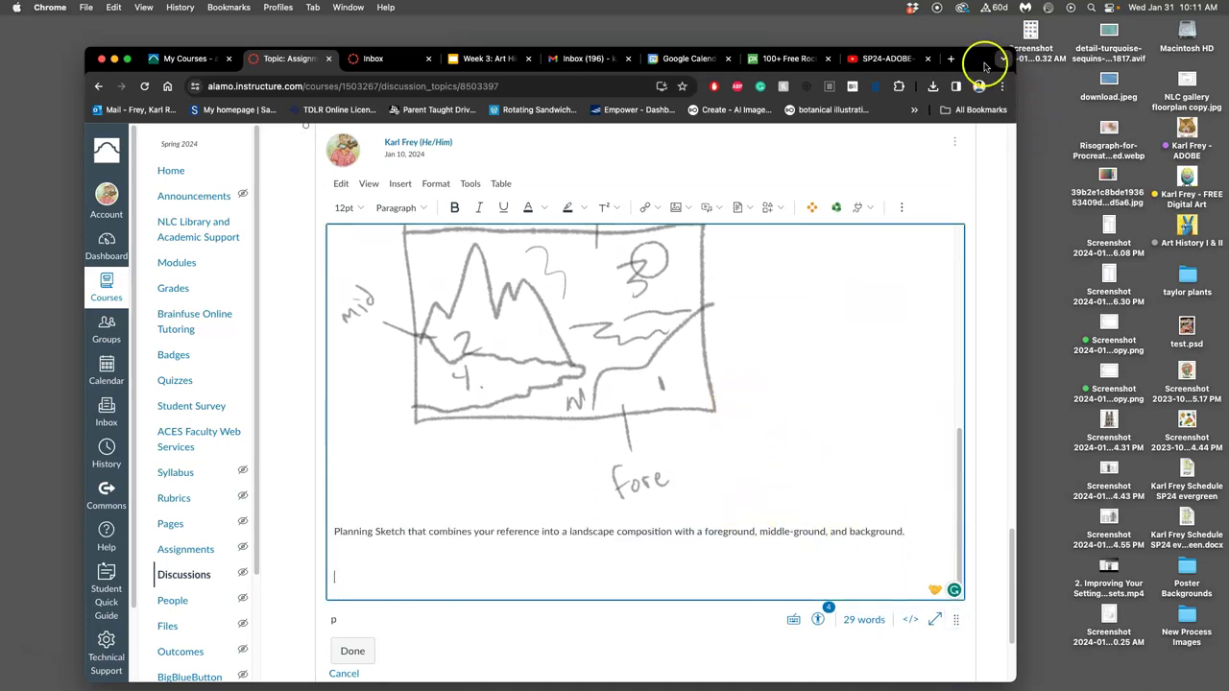
Drop in the reference-photo thumbnail grid, shrink it, and add the planning sketch screenshot below.
{"action": "left_click_drag", "start_coordinate": [986, 65], "coordinate": [868, 35]}
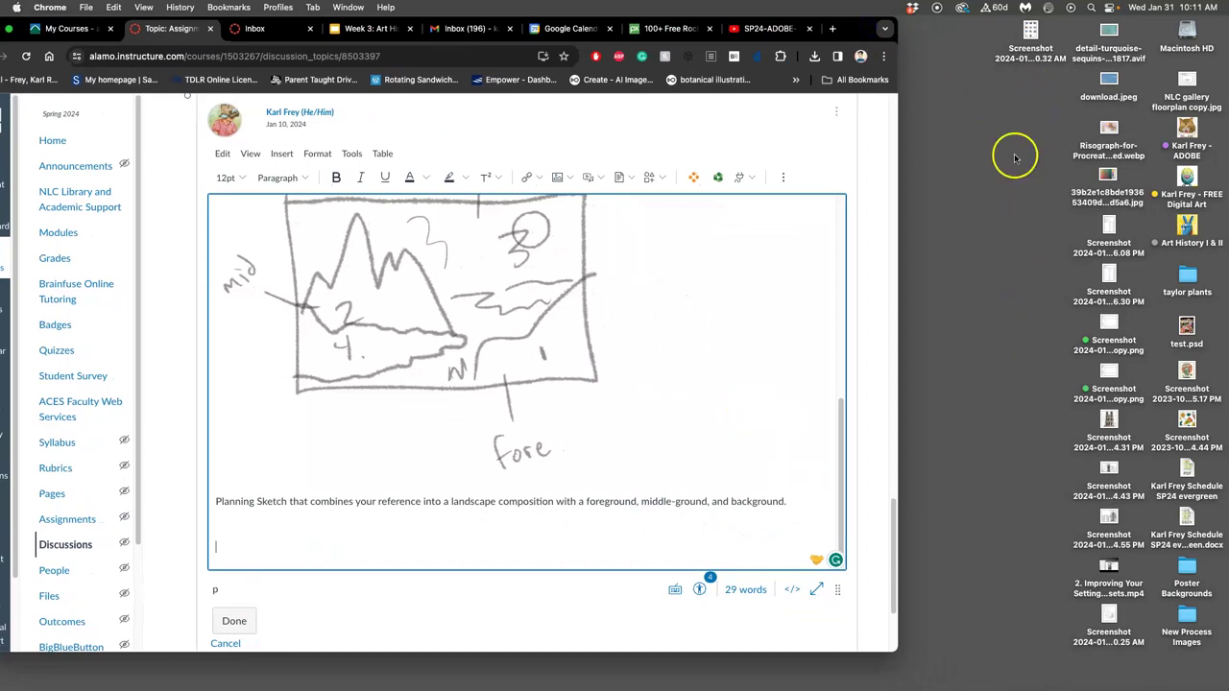
{"action": "left_click_drag", "start_coordinate": [1029, 34], "coordinate": [332, 538]}
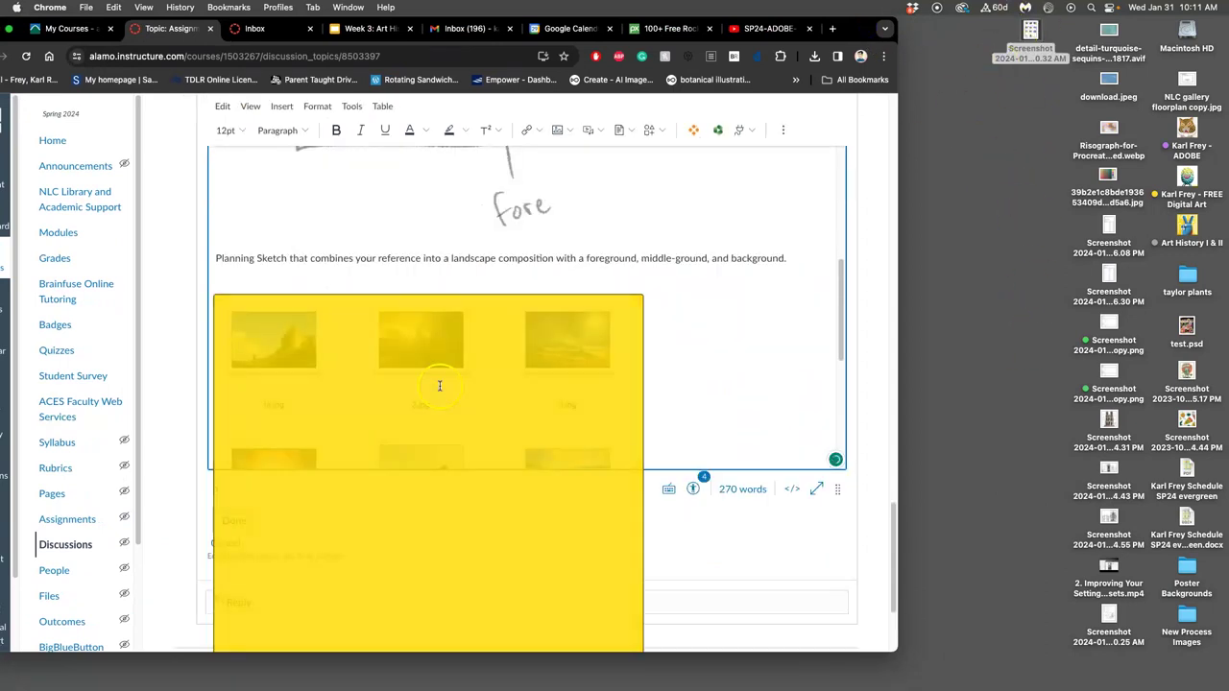
{"action": "left_click", "coordinate": [458, 378]}
{"action": "left_click_drag", "start_coordinate": [639, 296], "coordinate": [458, 323]}
{"action": "left_click", "coordinate": [503, 364]}
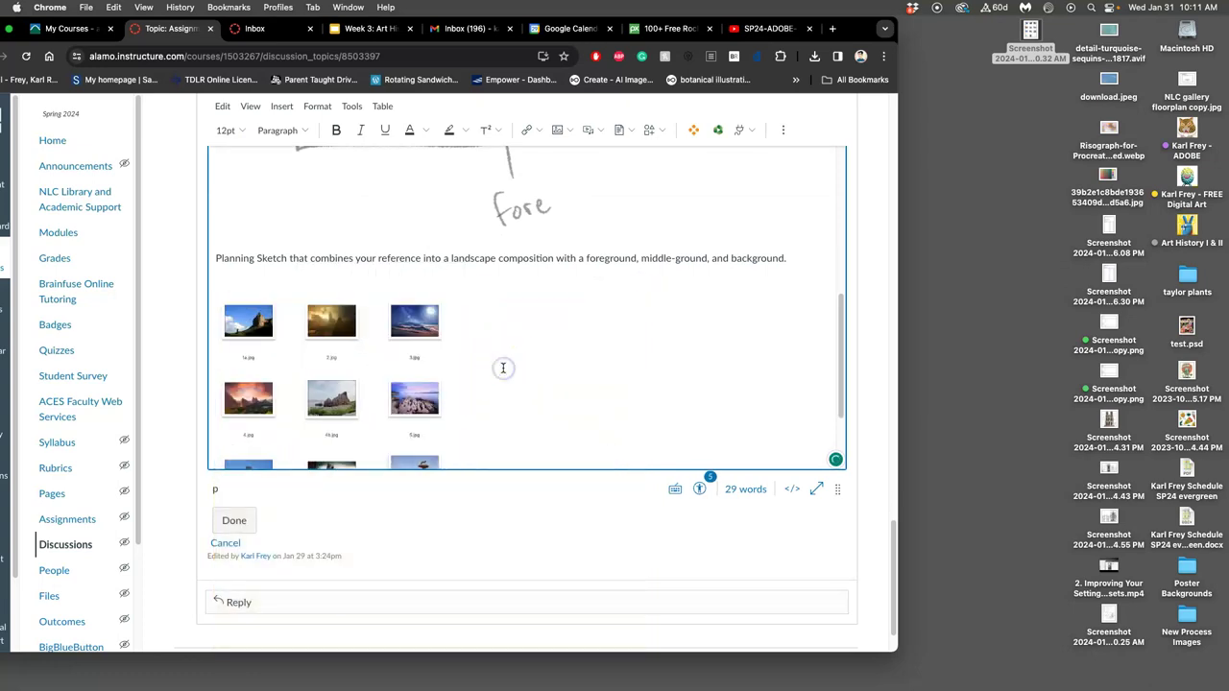
{"action": "left_click_drag", "start_coordinate": [1081, 620], "coordinate": [546, 389]}
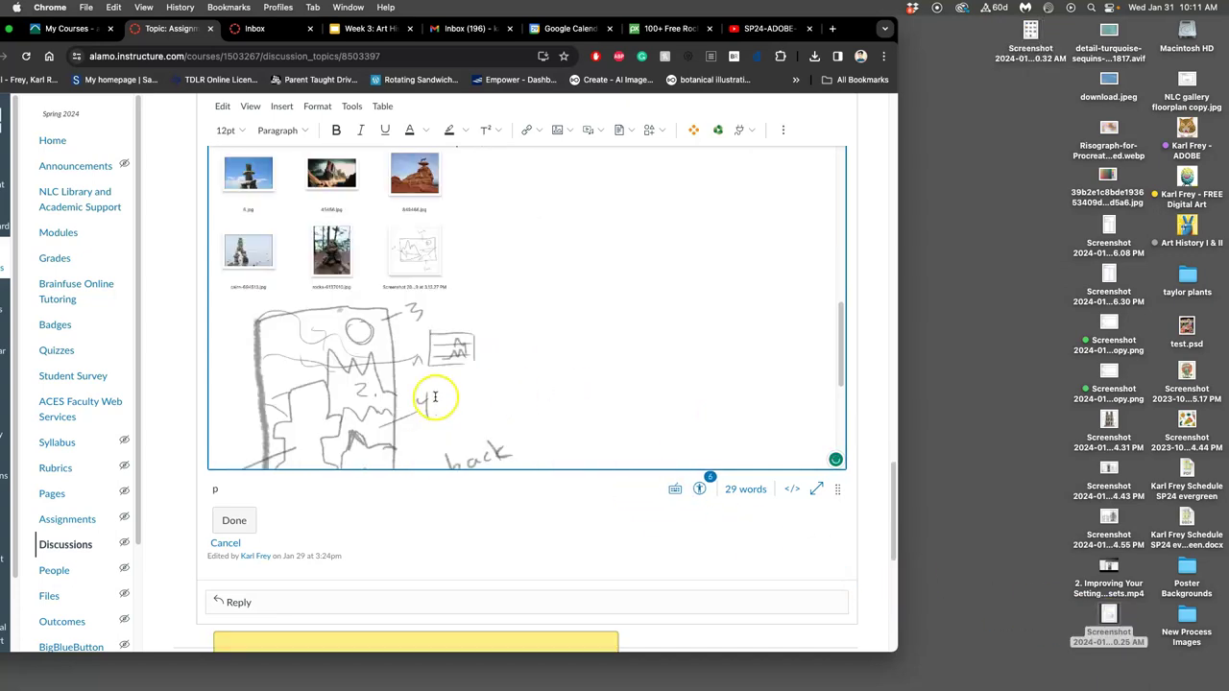
{"action": "left_click", "coordinate": [243, 520]}
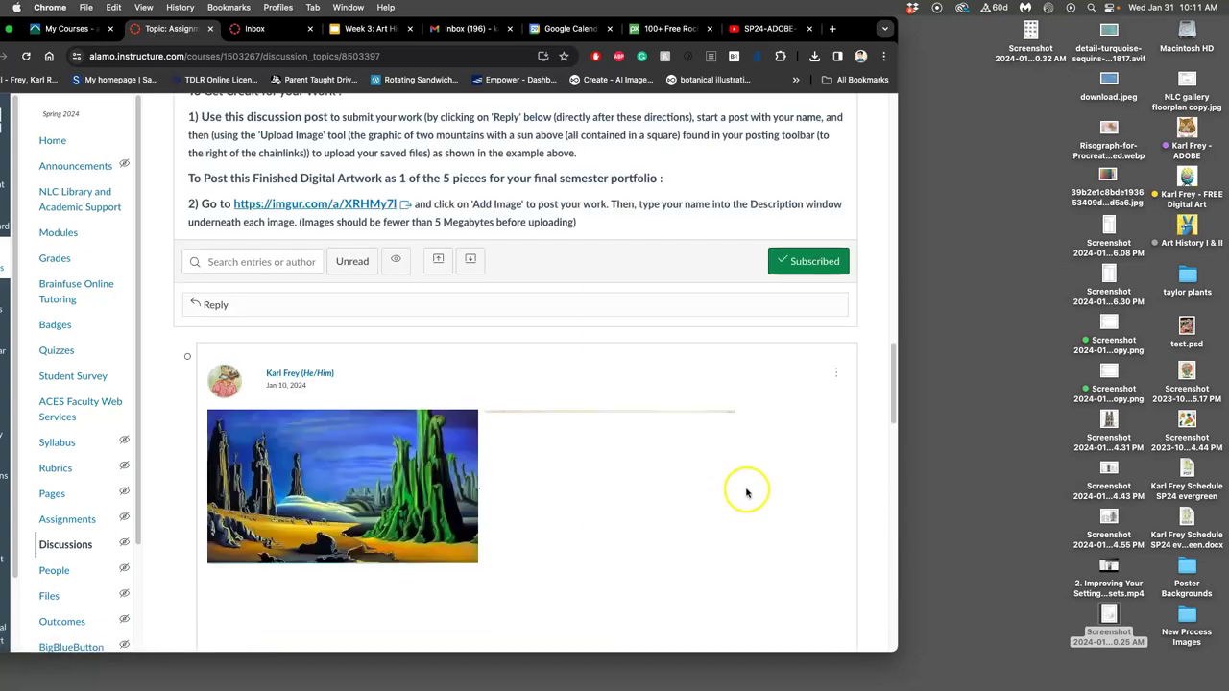
{"action": "scroll", "coordinate": [746, 489], "scroll_direction": "down", "scroll_amount": 10}
{"action": "scroll", "coordinate": [746, 491], "scroll_direction": "down", "scroll_amount": 6}
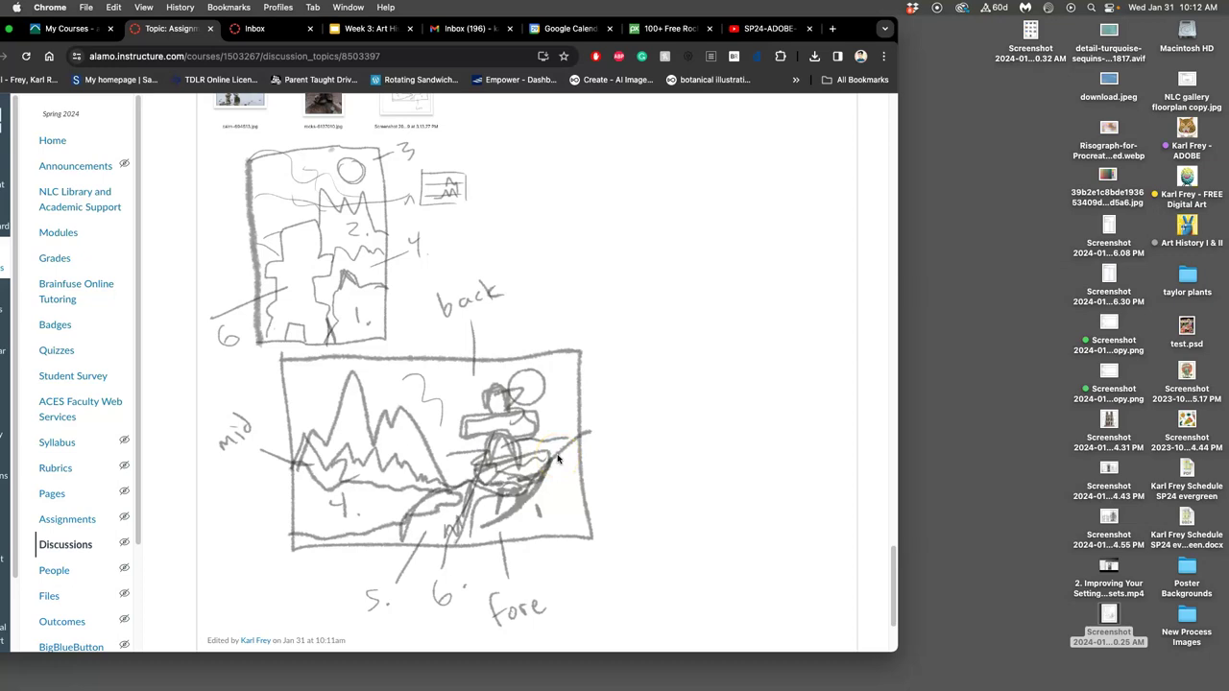
Capture a screenshot of the back, mid and fore landscape planning sketch.
{"action": "mouse_move", "coordinate": [273, 349]}
{"action": "left_mouse_down"}
{"action": "mouse_move", "coordinate": [480, 439]}
{"action": "mouse_move", "coordinate": [582, 460]}
{"action": "mouse_move", "coordinate": [615, 548]}
{"action": "mouse_move", "coordinate": [599, 563]}
{"action": "left_mouse_up"}
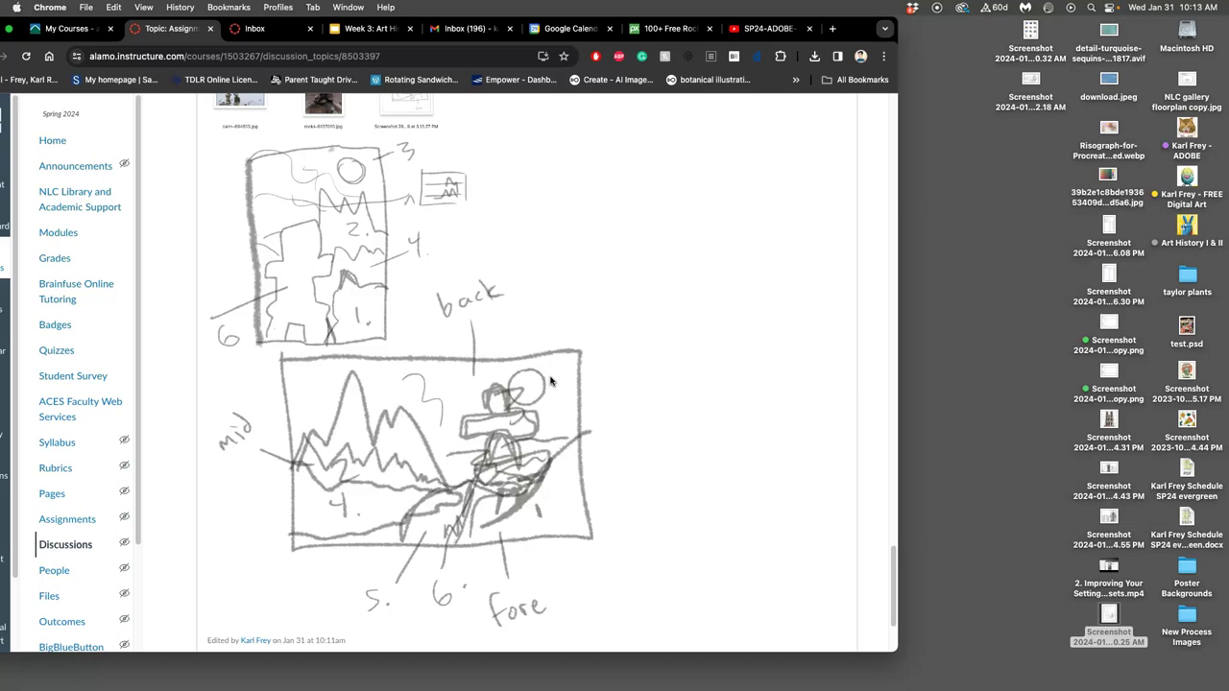
Open Google Photos in a new browser tab from the Google apps grid.
{"action": "left_click", "coordinate": [834, 28]}
{"action": "left_click_drag", "start_coordinate": [850, 22], "coordinate": [958, 84]}
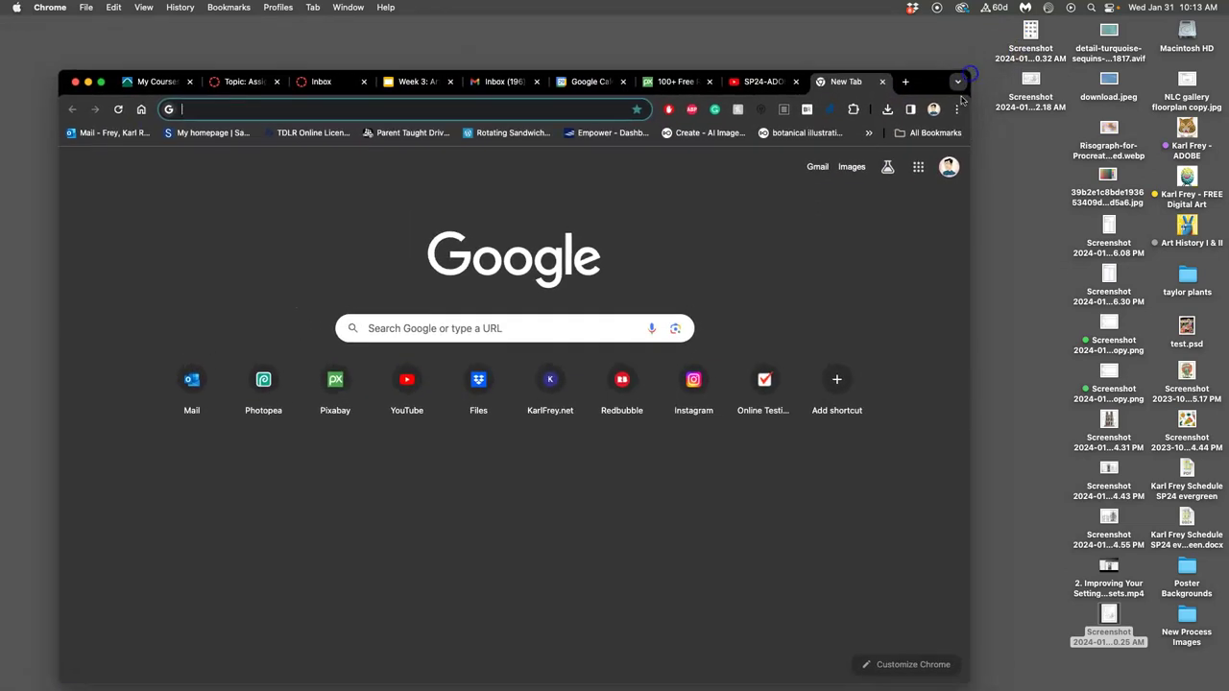
{"action": "left_click", "coordinate": [918, 167]}
{"action": "scroll", "coordinate": [865, 380], "scroll_direction": "down", "scroll_amount": 3}
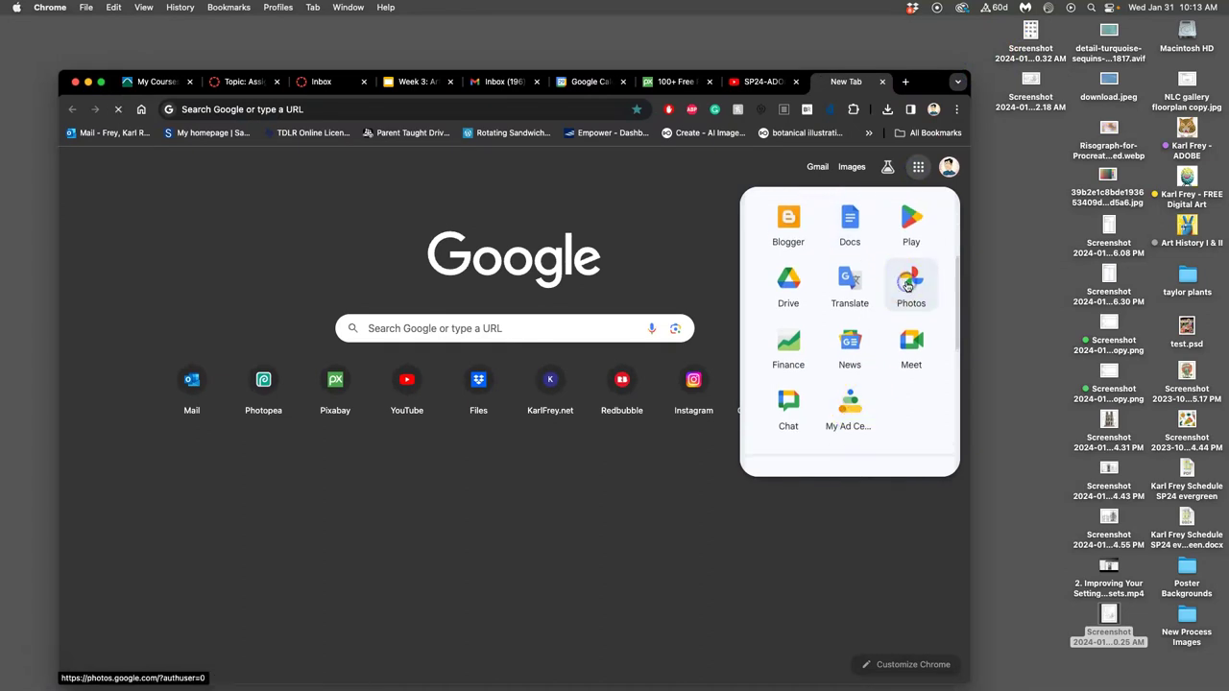
{"action": "left_click", "coordinate": [907, 286]}
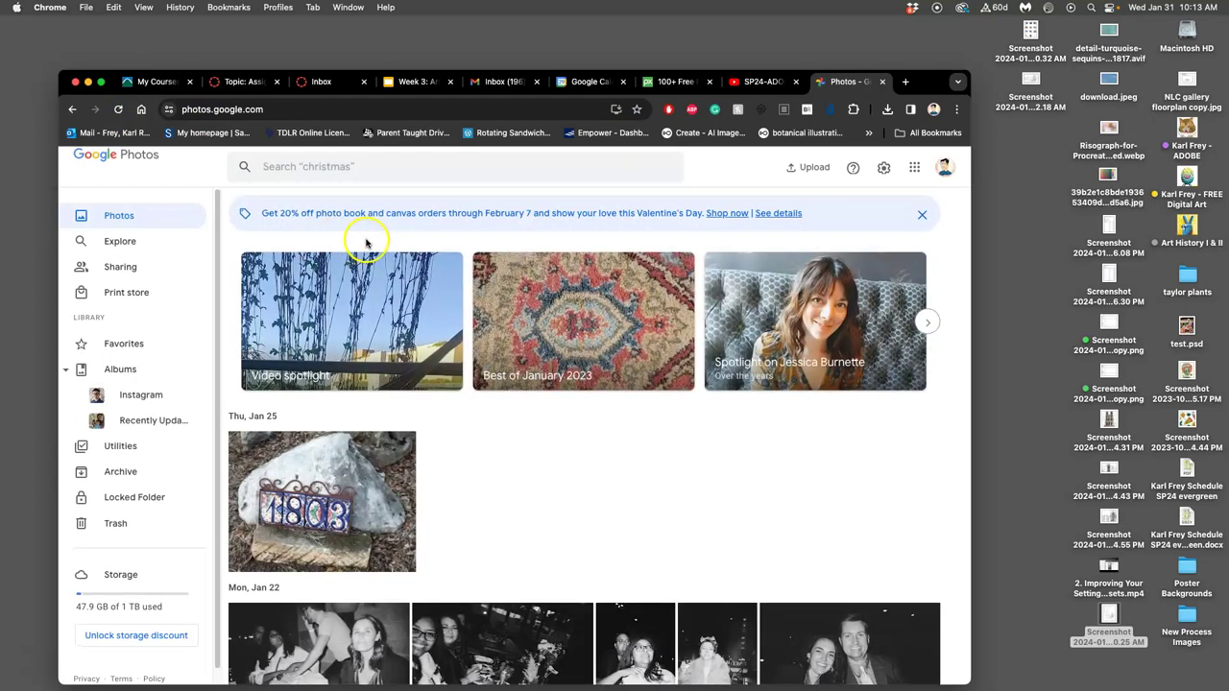
Download the newest planning-sketch photo as IMG_20240131_101234.jpg.
{"action": "left_click", "coordinate": [118, 109]}
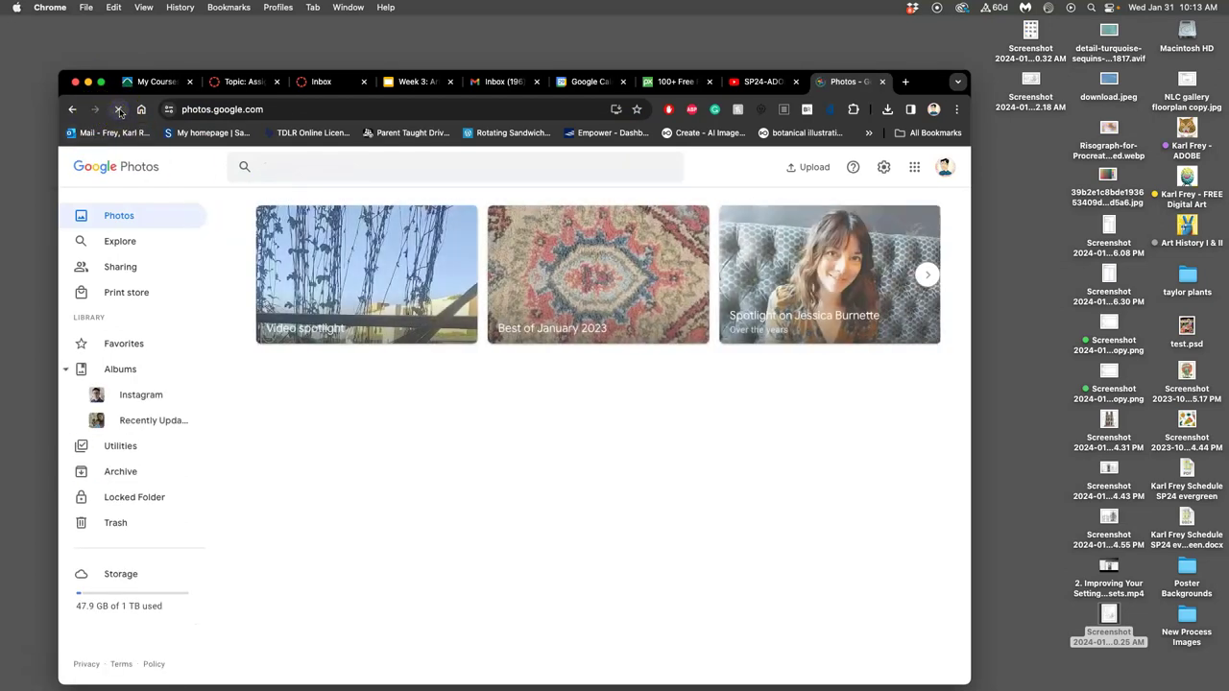
{"action": "left_click", "coordinate": [272, 466]}
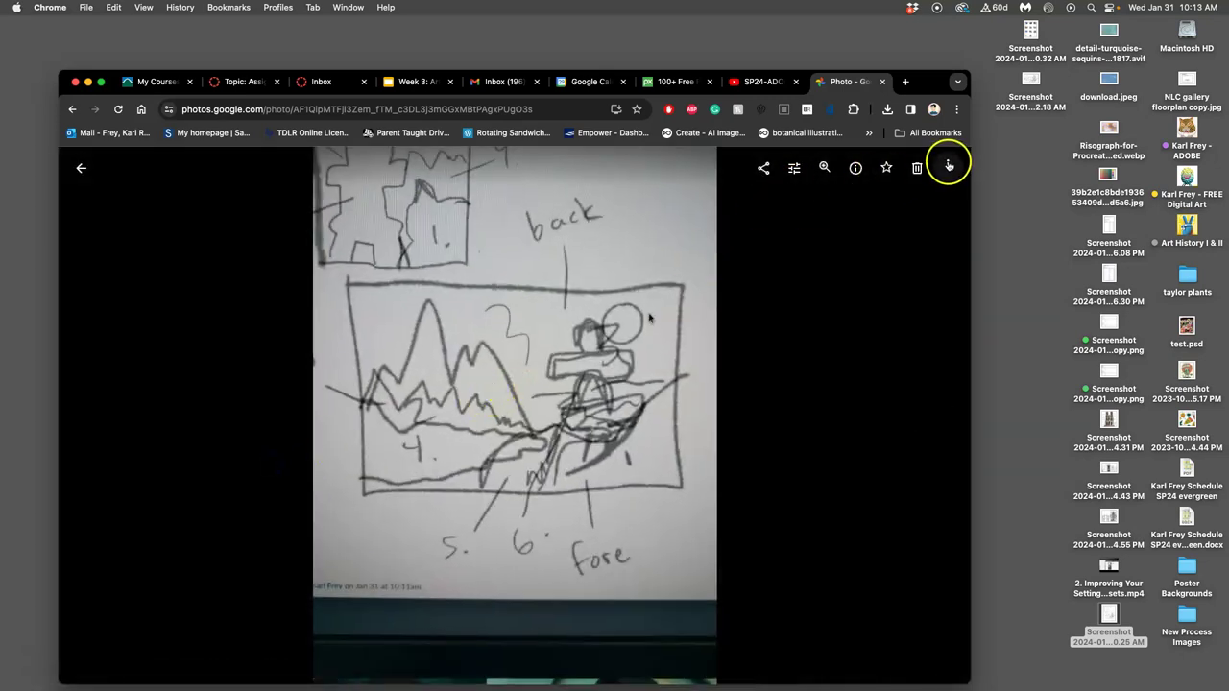
{"action": "left_click", "coordinate": [948, 165]}
{"action": "left_click", "coordinate": [855, 199]}
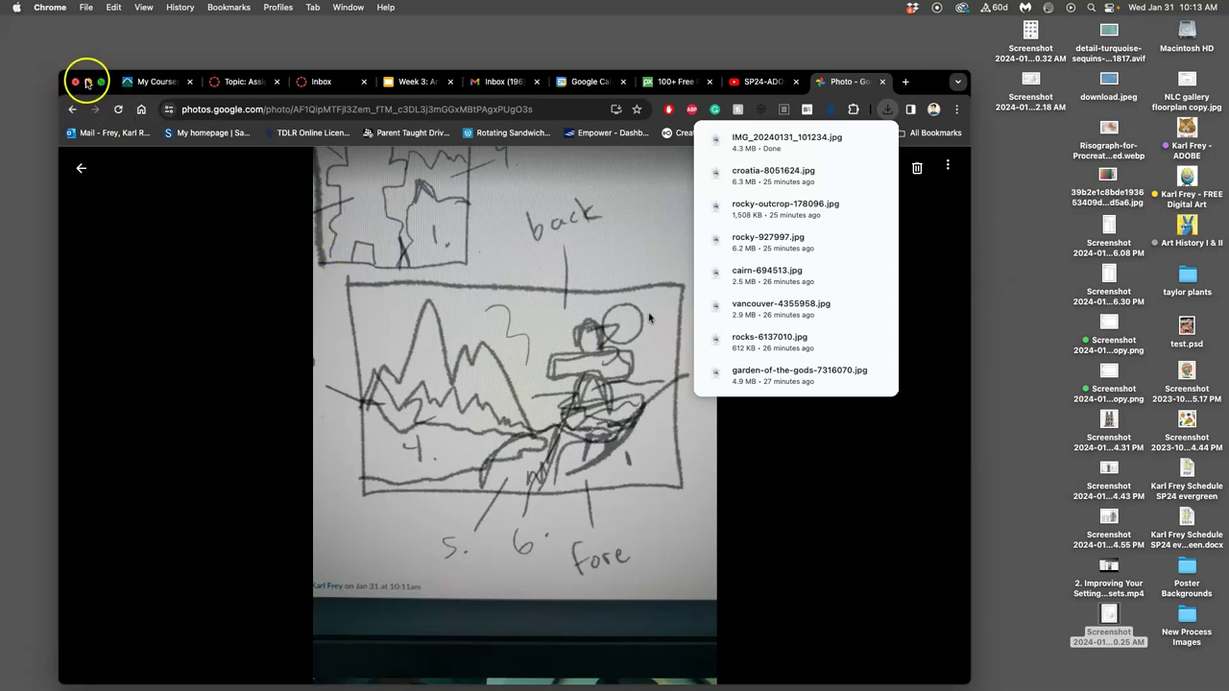
{"action": "left_click", "coordinate": [882, 82]}
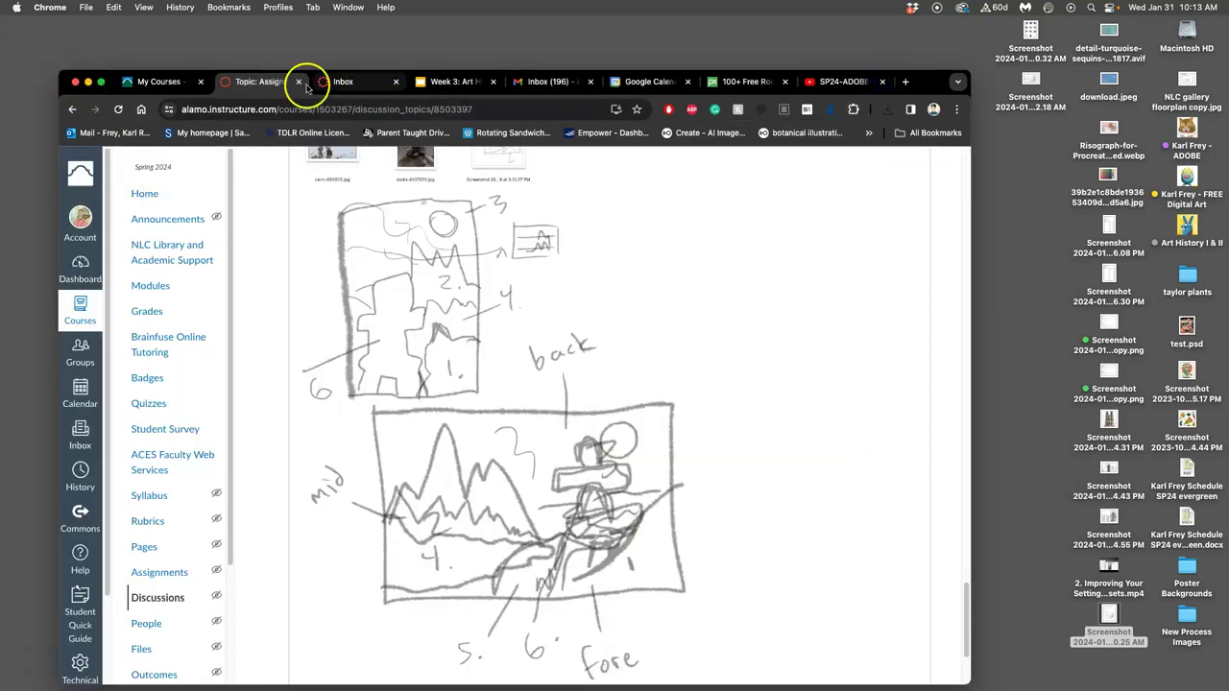
{"action": "double_click", "coordinate": [1028, 79]}
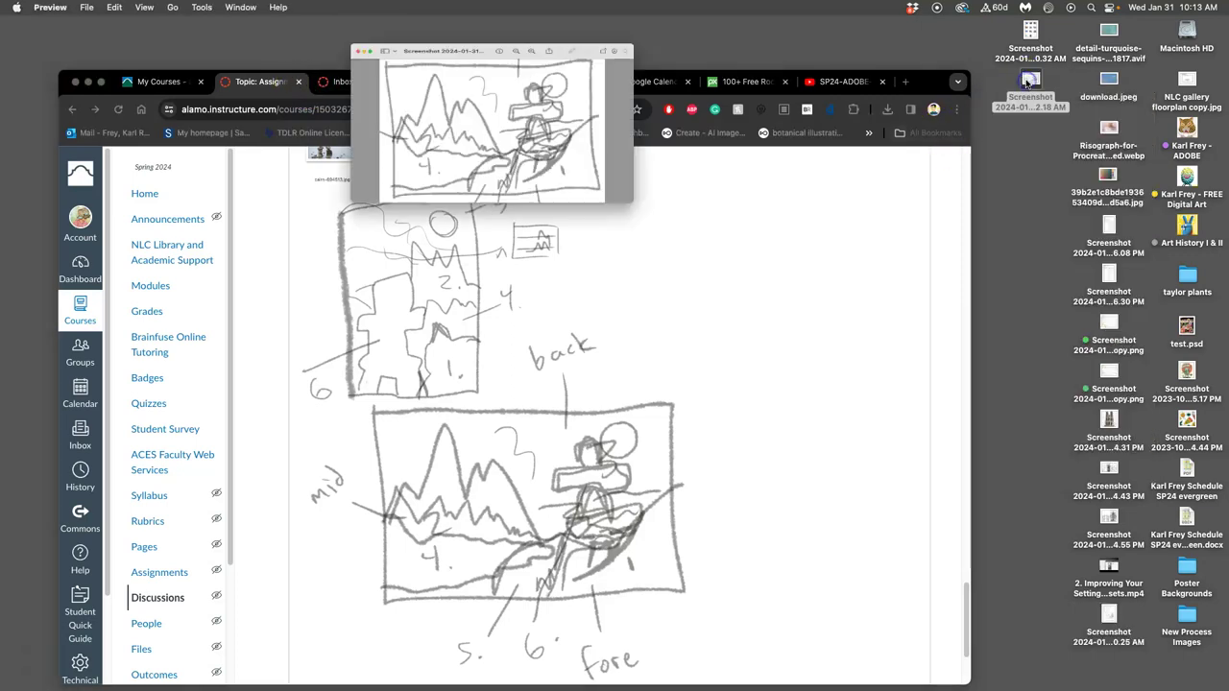
{"action": "left_click_drag", "start_coordinate": [448, 259], "coordinate": [955, 683]}
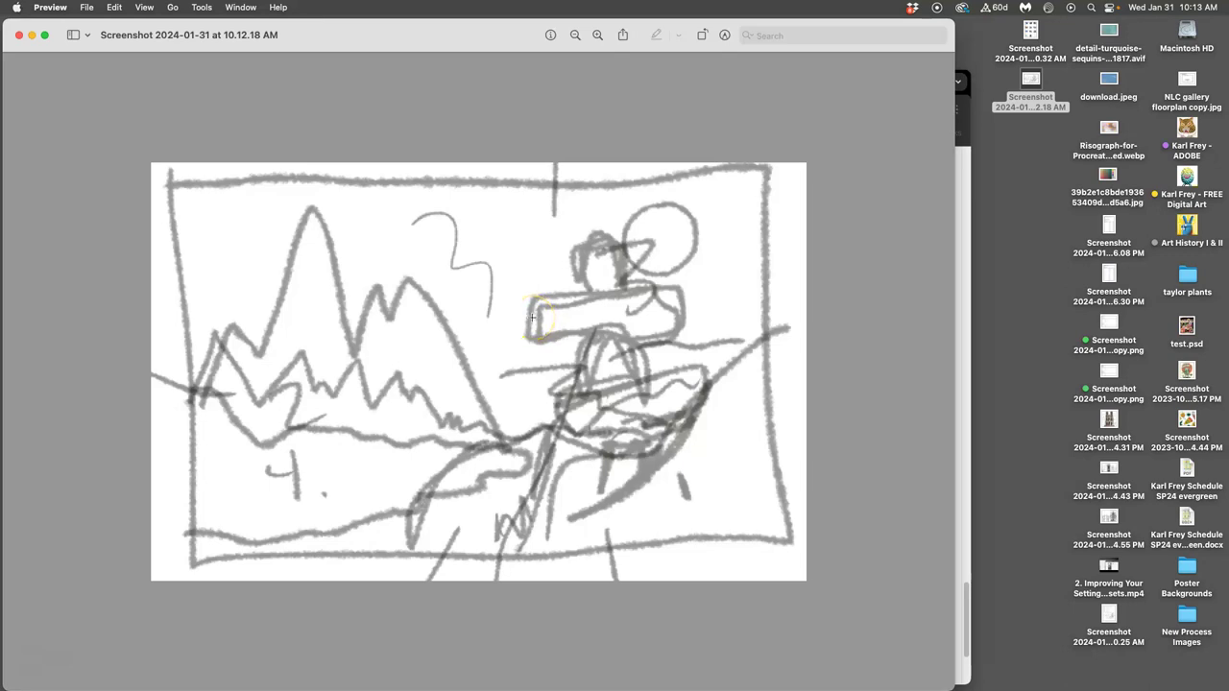
{"action": "left_click", "coordinate": [19, 35]}
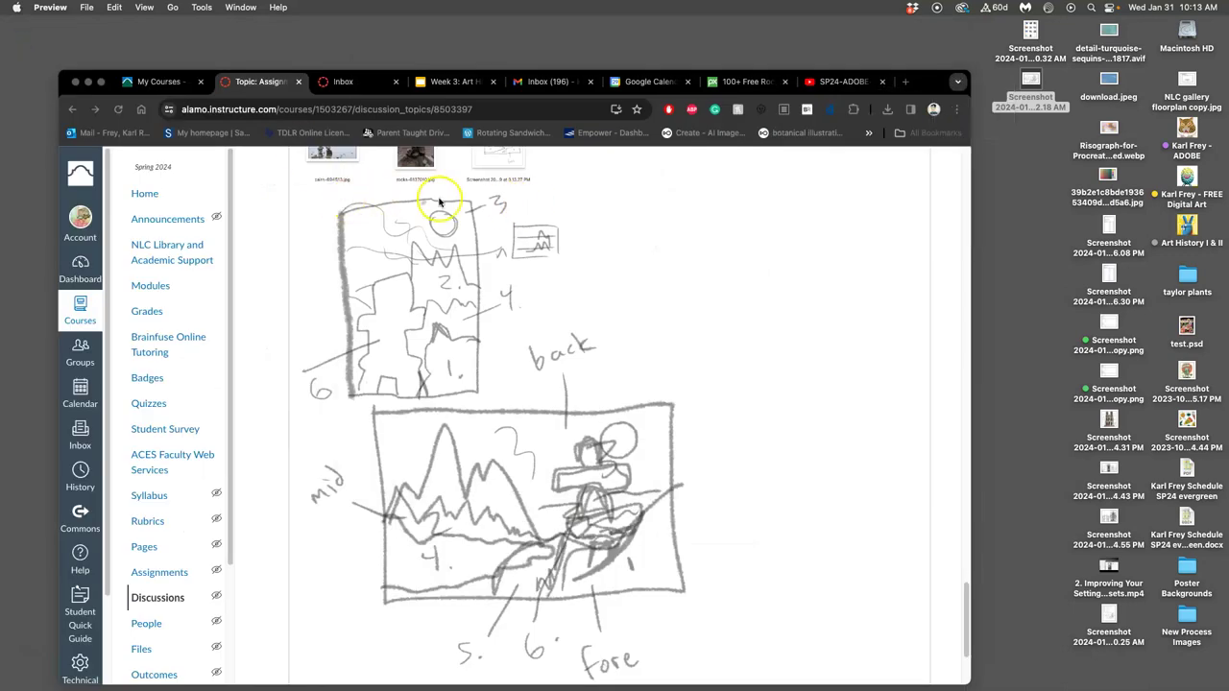
Zoom the Canvas discussion page out to 67% and scroll through the post.
{"action": "left_click", "coordinate": [584, 272]}
{"action": "key", "text": "super+minus"}
{"action": "key", "text": "super+minus"}
{"action": "key", "text": "super+minus"}
{"action": "key", "text": "super+minus"}
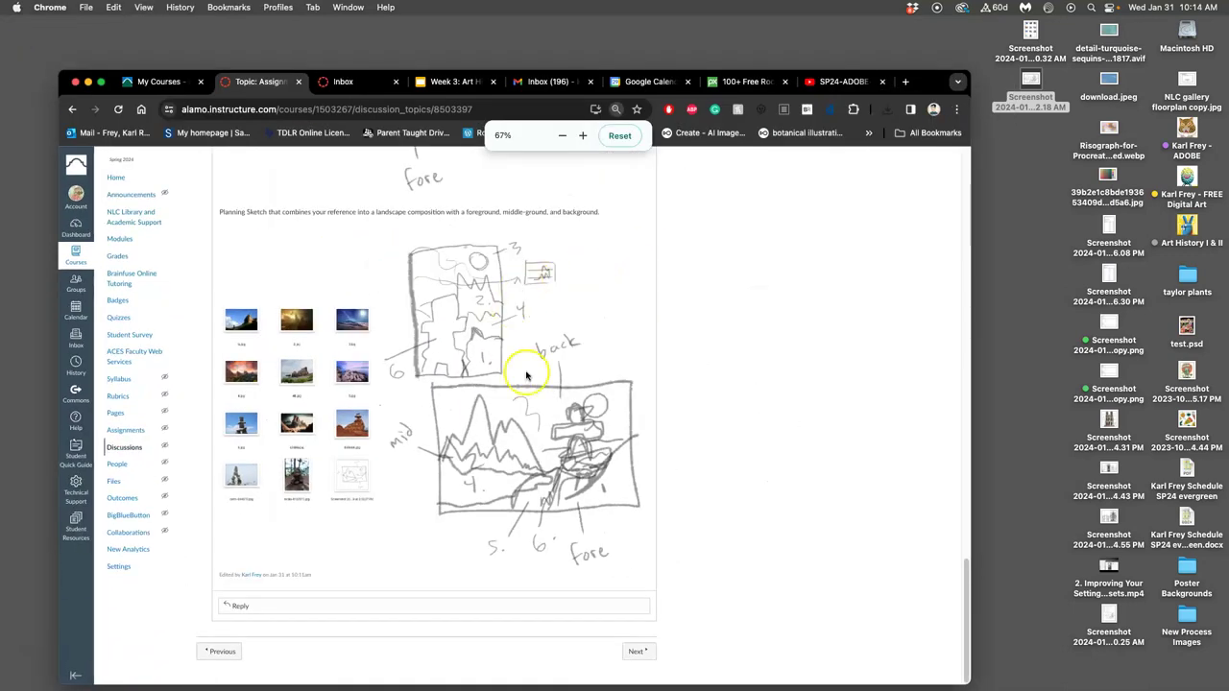
{"action": "scroll", "coordinate": [526, 375], "scroll_direction": "up", "scroll_amount": 10}
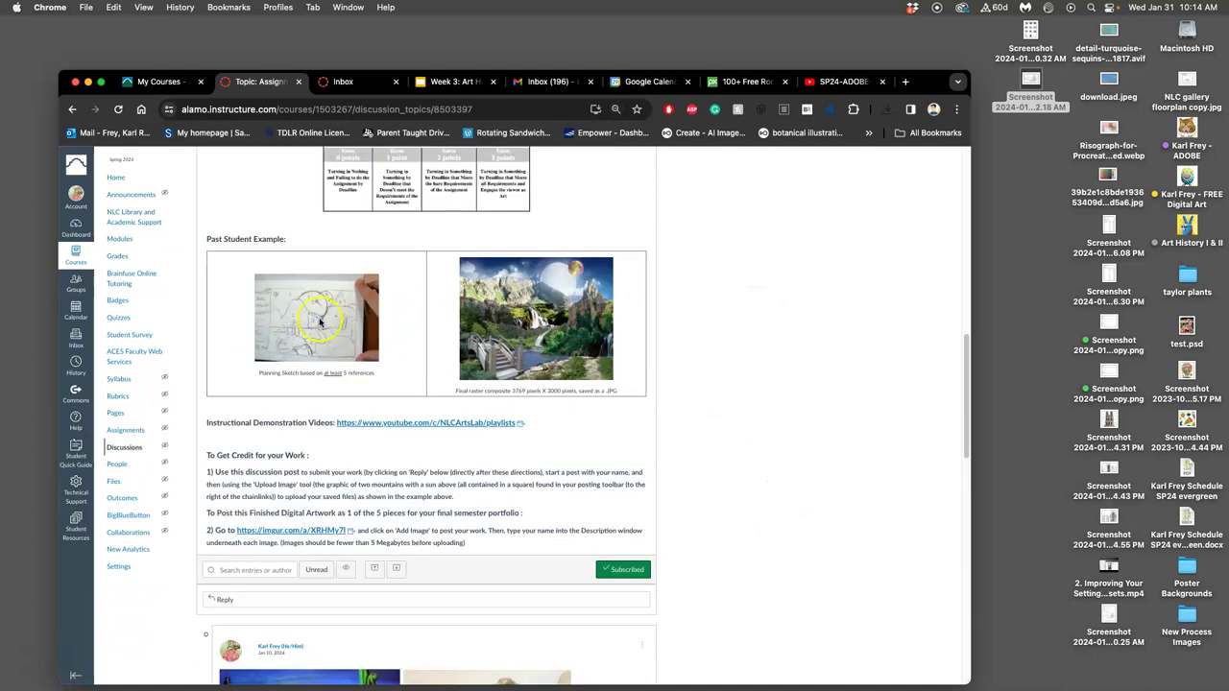
{"action": "scroll", "coordinate": [422, 288], "scroll_direction": "down", "scroll_amount": 15}
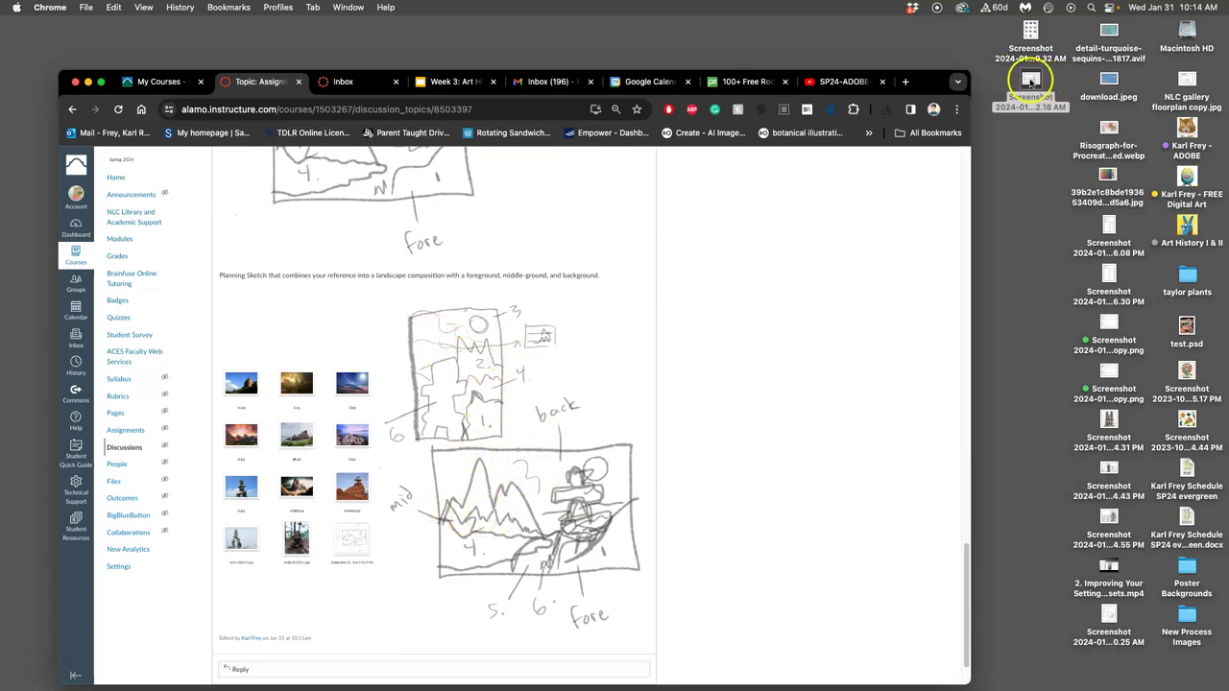
Open the 10.12.18 AM desktop screenshot in Photoshop 2024.
{"action": "left_click", "coordinate": [1024, 239]}
{"action": "key", "text": "super+j"}
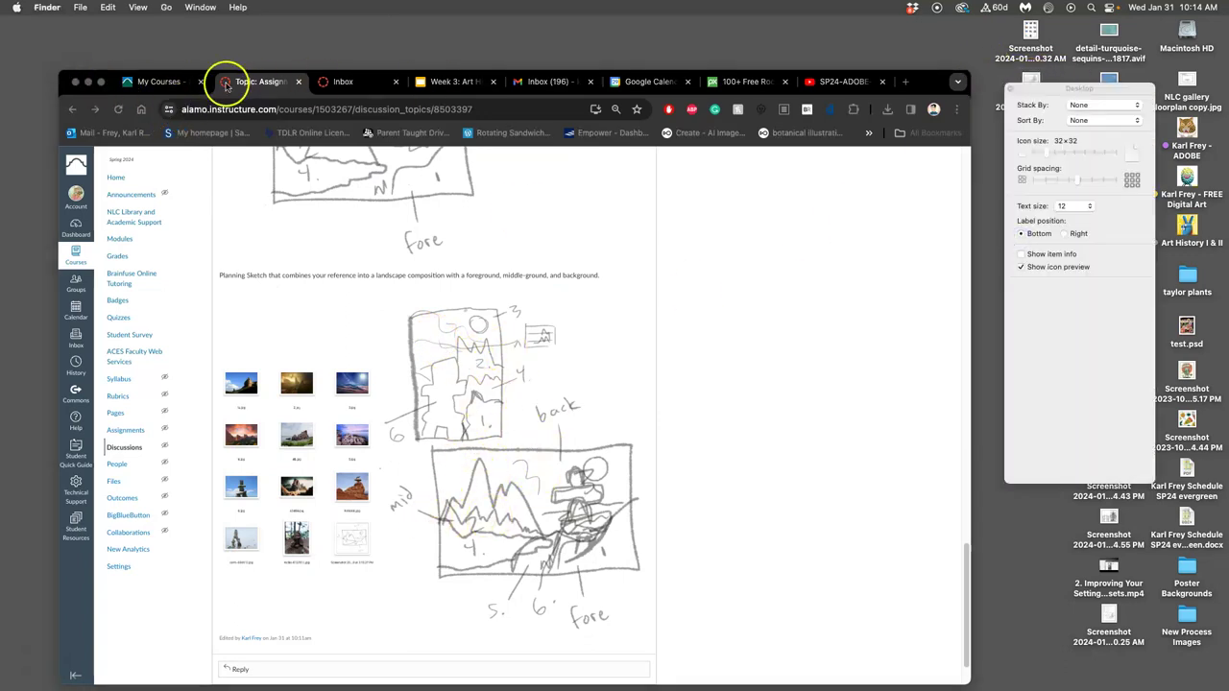
{"action": "left_click", "coordinate": [89, 82]}
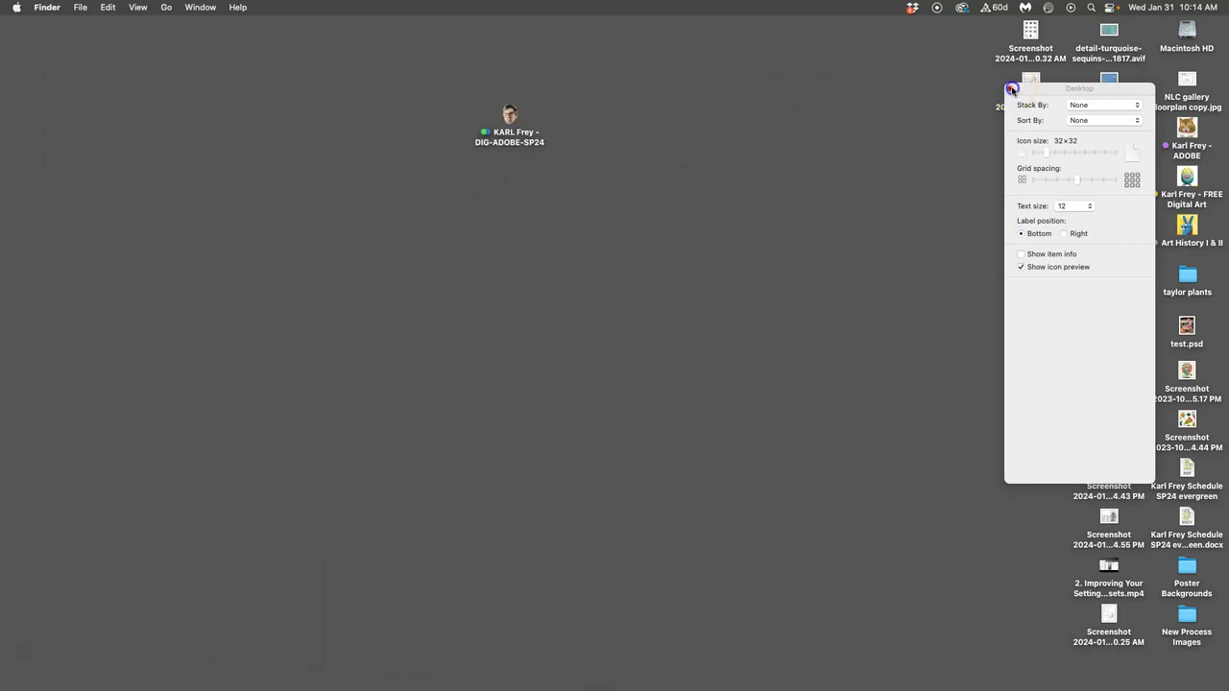
{"action": "left_click", "coordinate": [1011, 89]}
{"action": "right_click", "coordinate": [1030, 84]}
{"action": "mouse_move", "coordinate": [947, 103]}
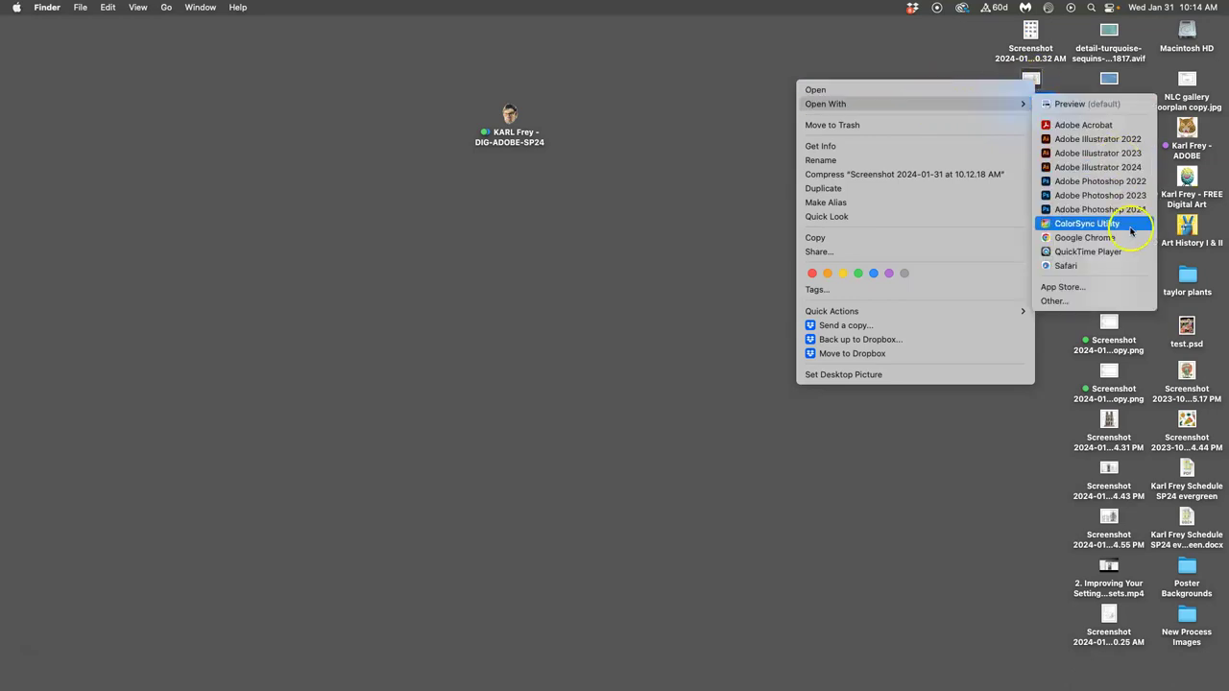
{"action": "left_click", "coordinate": [911, 61]}
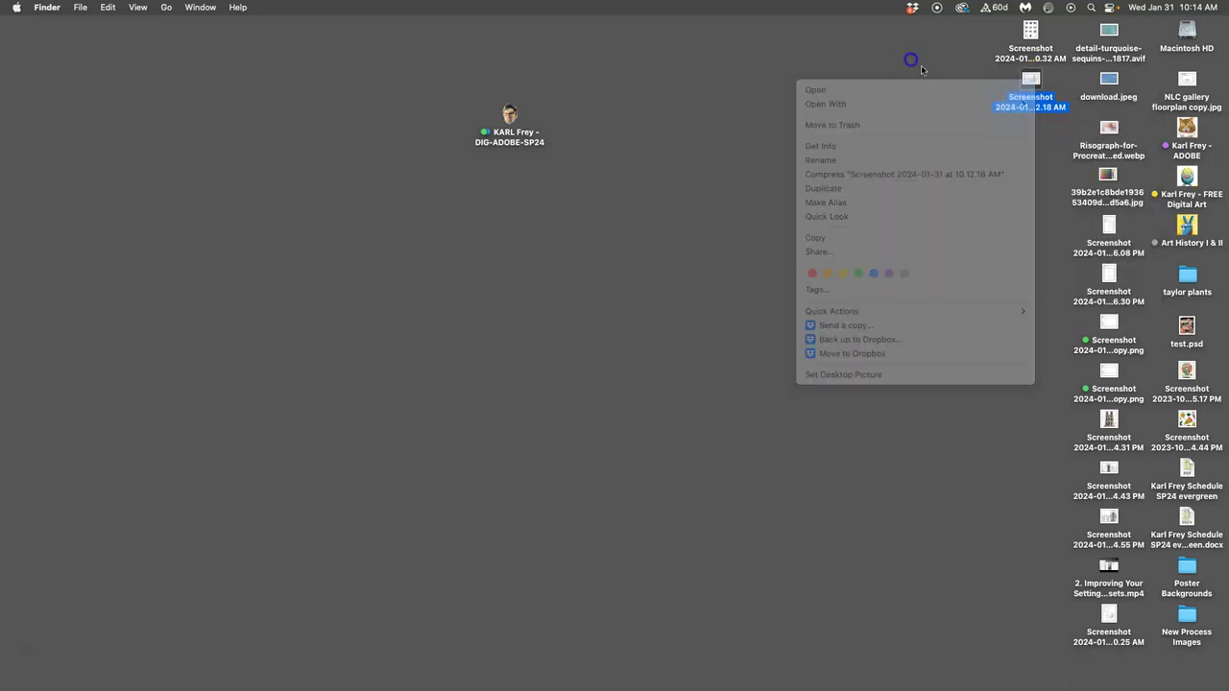
{"action": "left_click_drag", "start_coordinate": [1032, 82], "coordinate": [21, 158]}
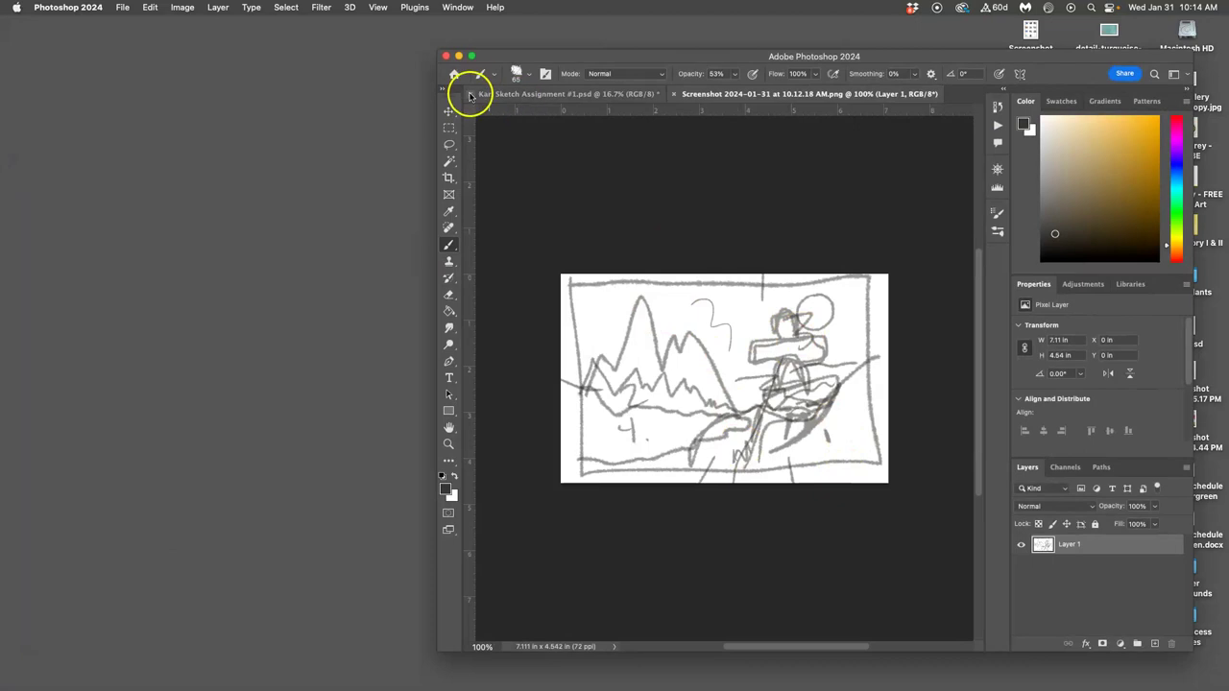
Close the sketch assignment document without saving and shift the Photoshop window left.
{"action": "left_click", "coordinate": [471, 95]}
{"action": "left_click", "coordinate": [614, 284]}
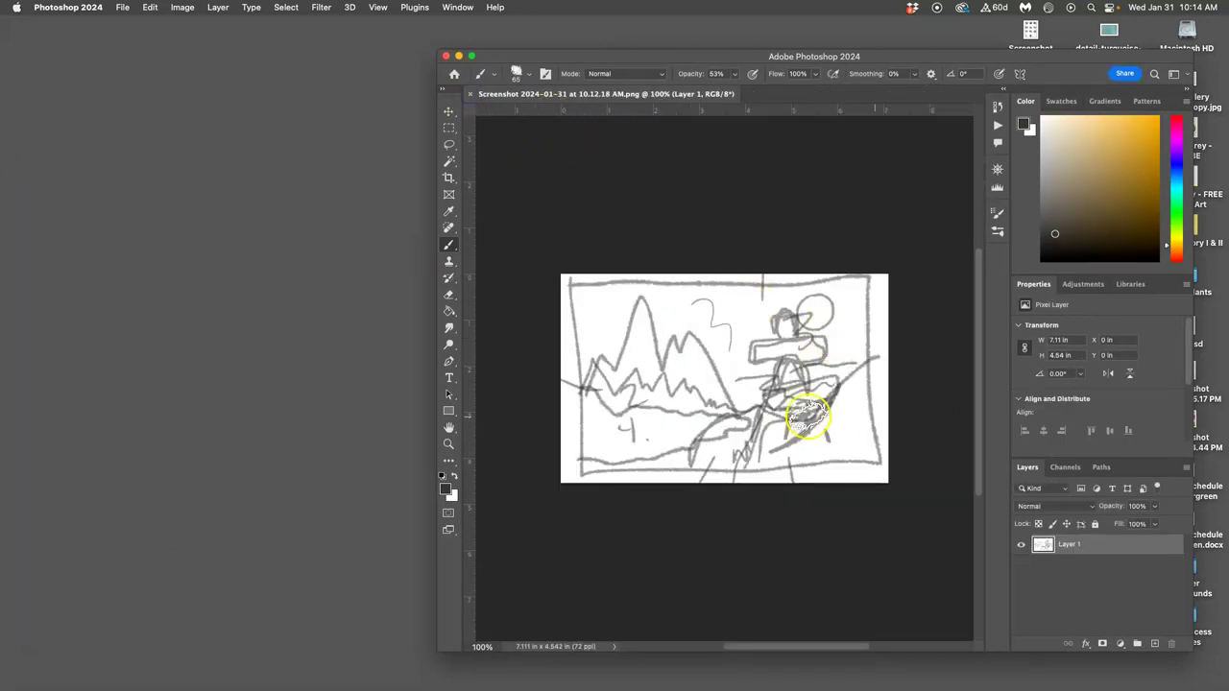
{"action": "left_click_drag", "start_coordinate": [946, 59], "coordinate": [605, 175]}
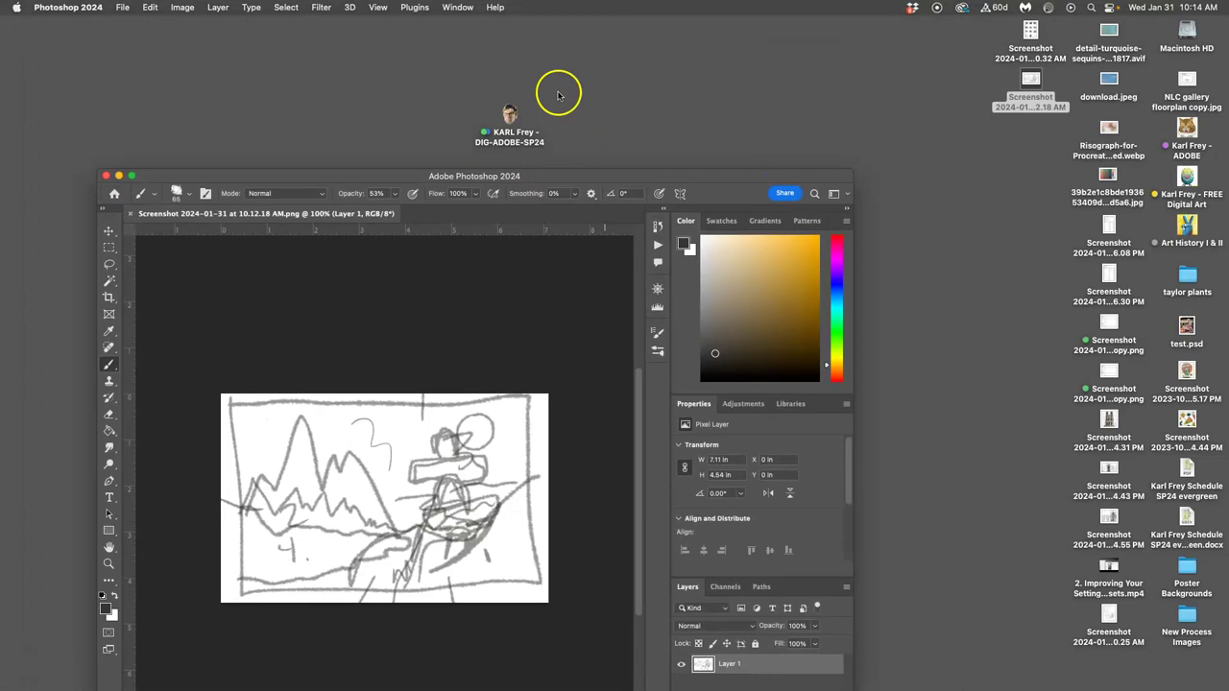
Open the course folder, then the Assignment #1 (Surreal Desert) folder.
{"action": "left_click", "coordinate": [512, 114]}
{"action": "double_click", "coordinate": [512, 114]}
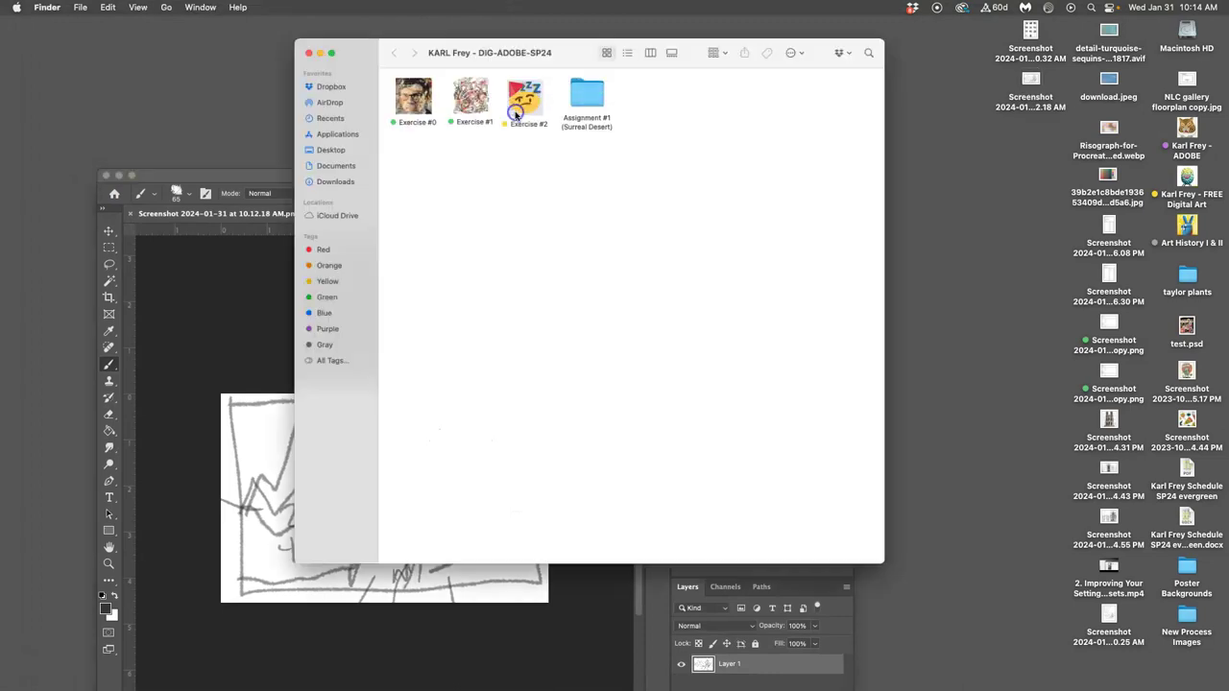
{"action": "left_click", "coordinate": [611, 100]}
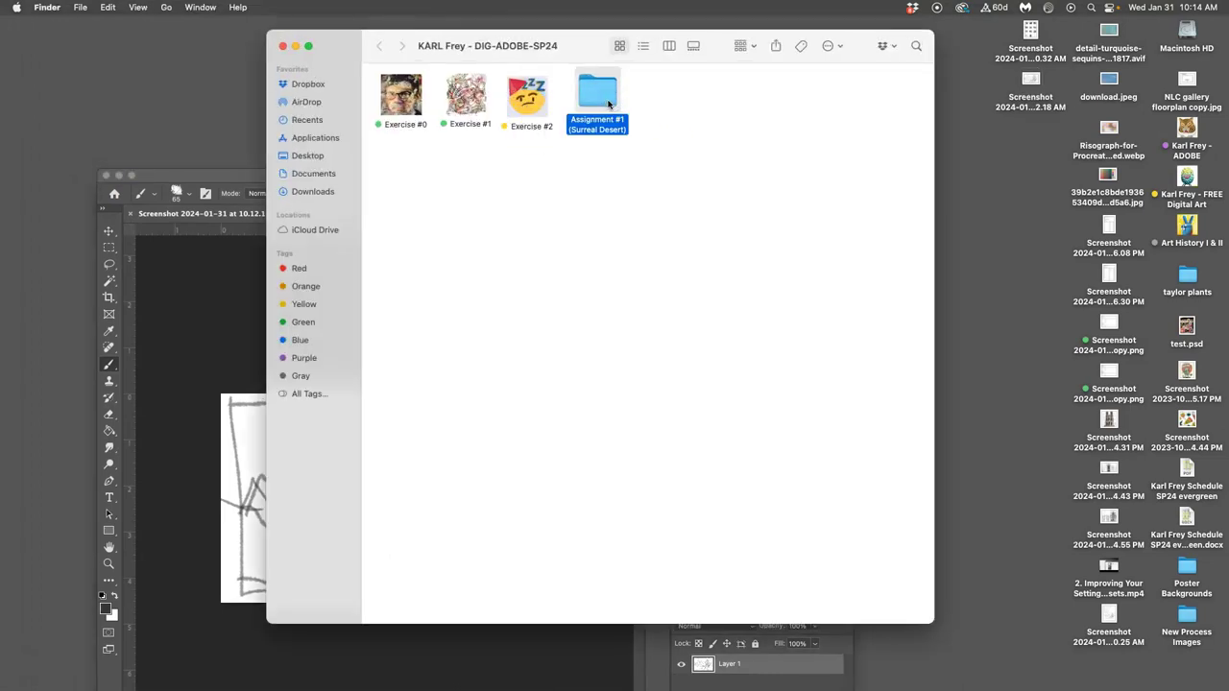
{"action": "double_click", "coordinate": [602, 98]}
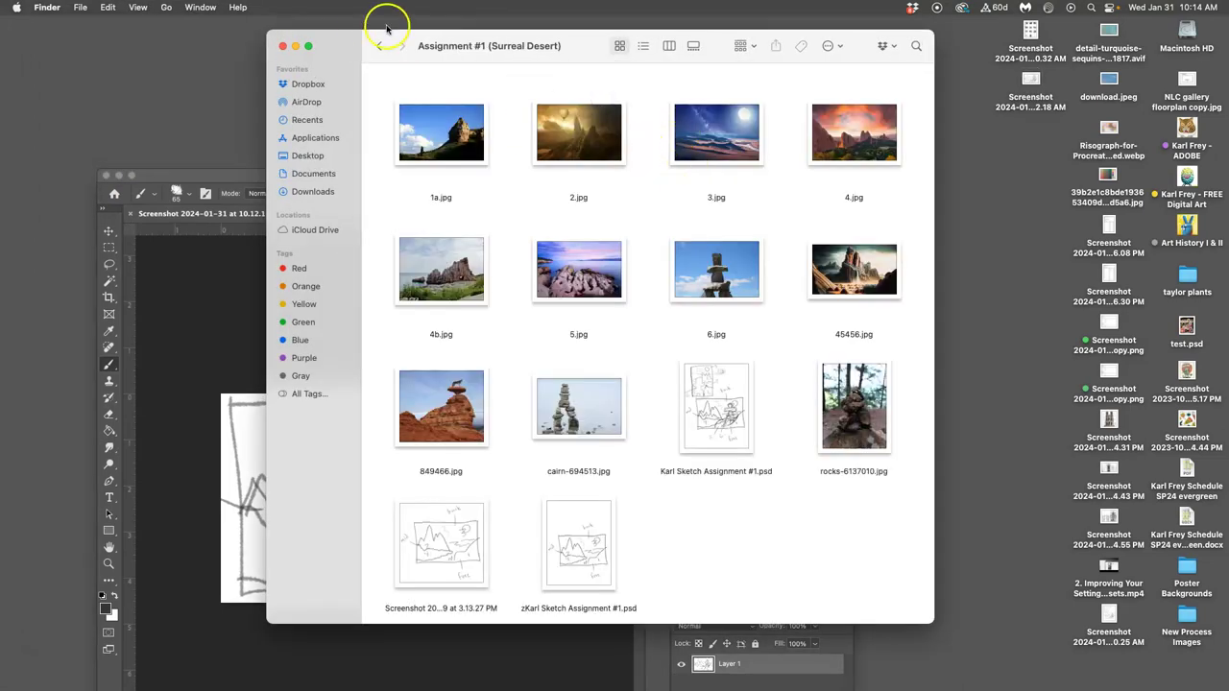
{"action": "left_click_drag", "start_coordinate": [343, 42], "coordinate": [635, 58]}
{"action": "left_click_drag", "start_coordinate": [772, 91], "coordinate": [774, 82]}
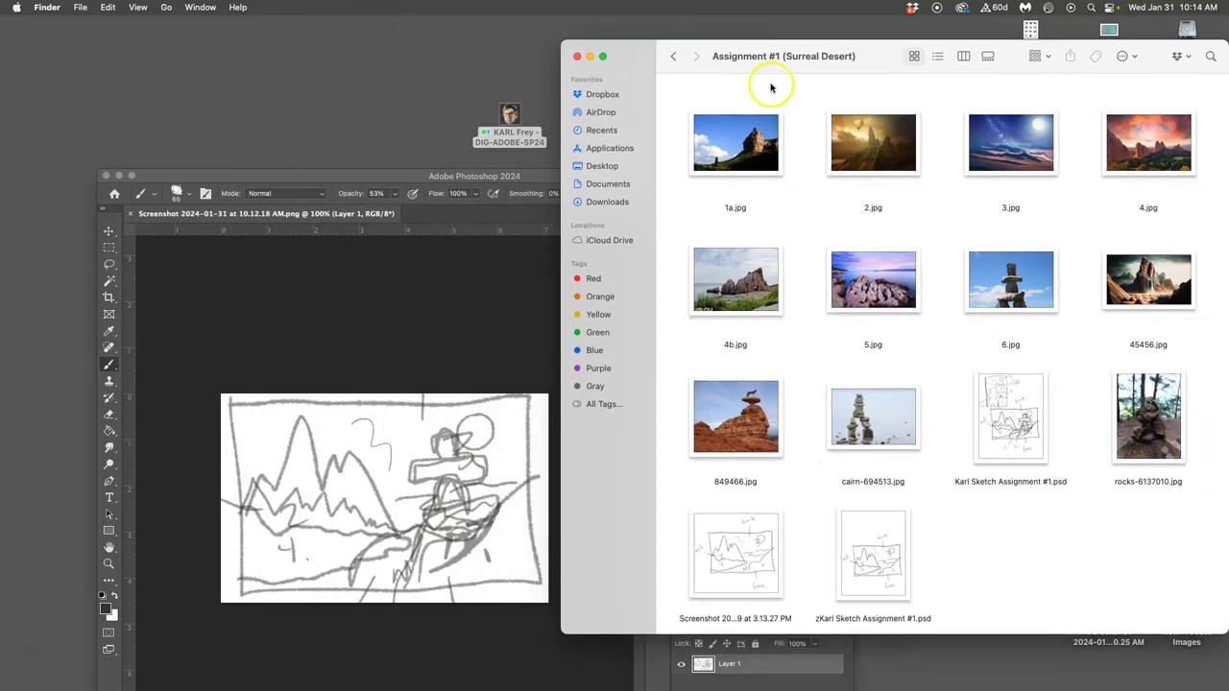
Set the folder's icons to 100×100 and narrow its window beside Photoshop.
{"action": "left_click", "coordinate": [1132, 56]}
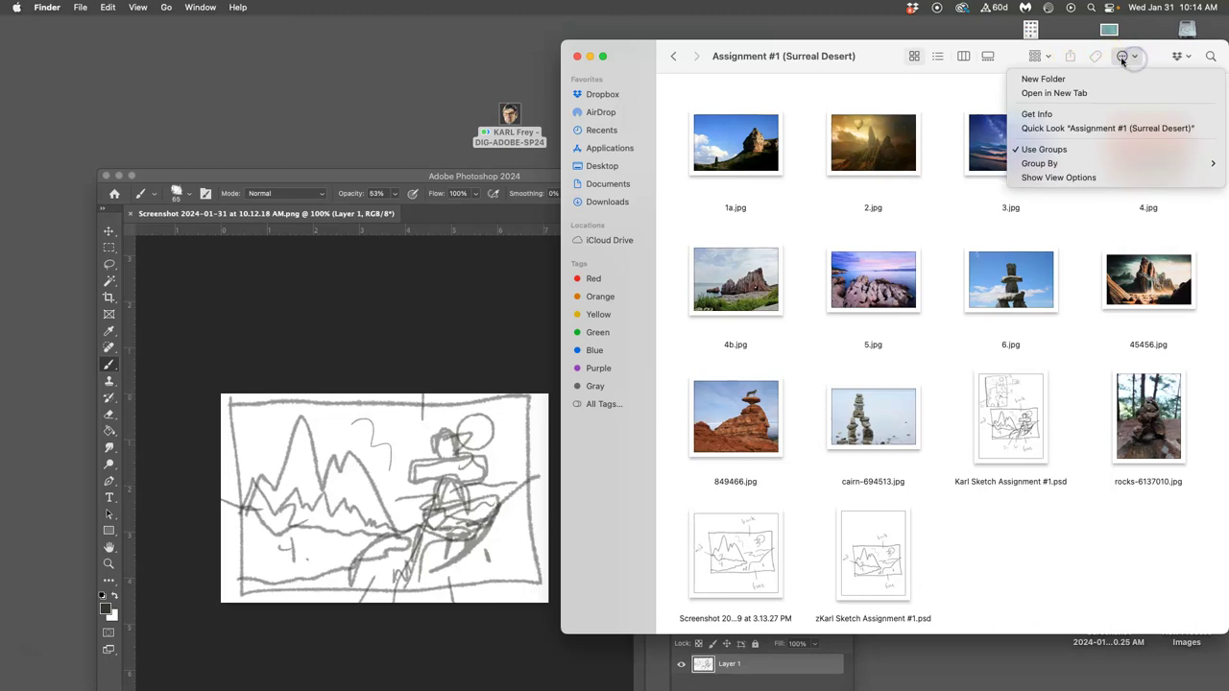
{"action": "left_click", "coordinate": [1080, 178]}
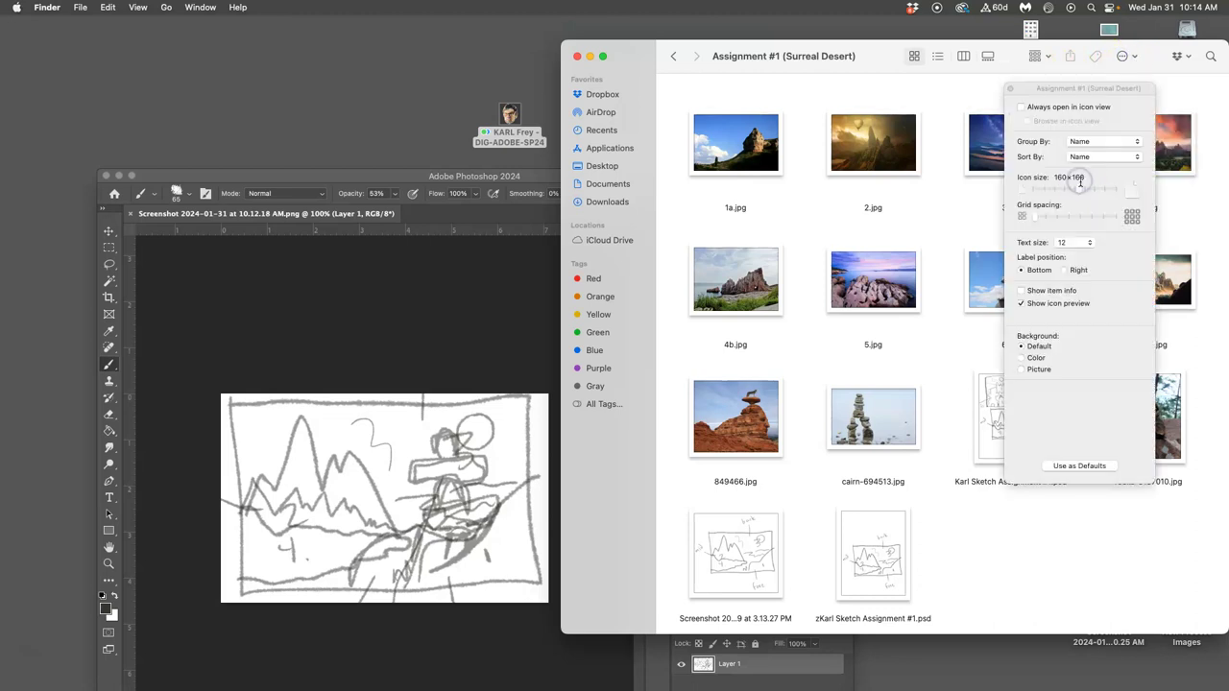
{"action": "left_click_drag", "start_coordinate": [1078, 190], "coordinate": [1064, 190]}
{"action": "left_click_drag", "start_coordinate": [560, 317], "coordinate": [851, 318]}
{"action": "left_click", "coordinate": [1013, 90]}
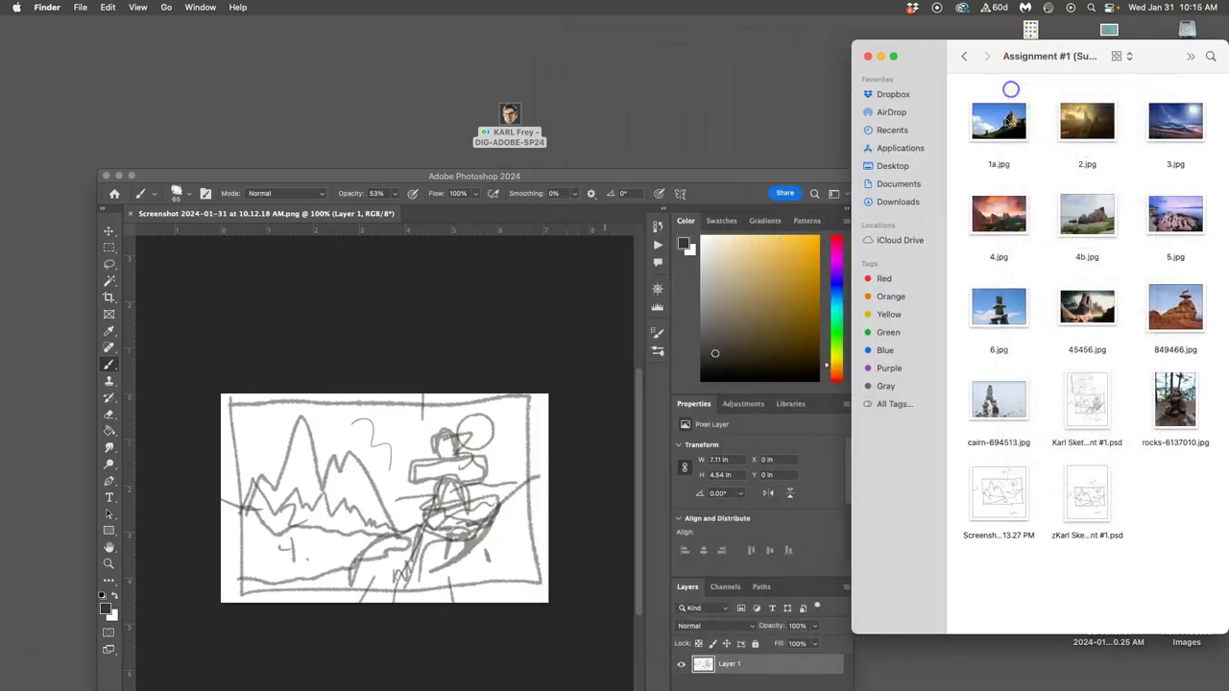
{"action": "left_click_drag", "start_coordinate": [727, 176], "coordinate": [726, 57]}
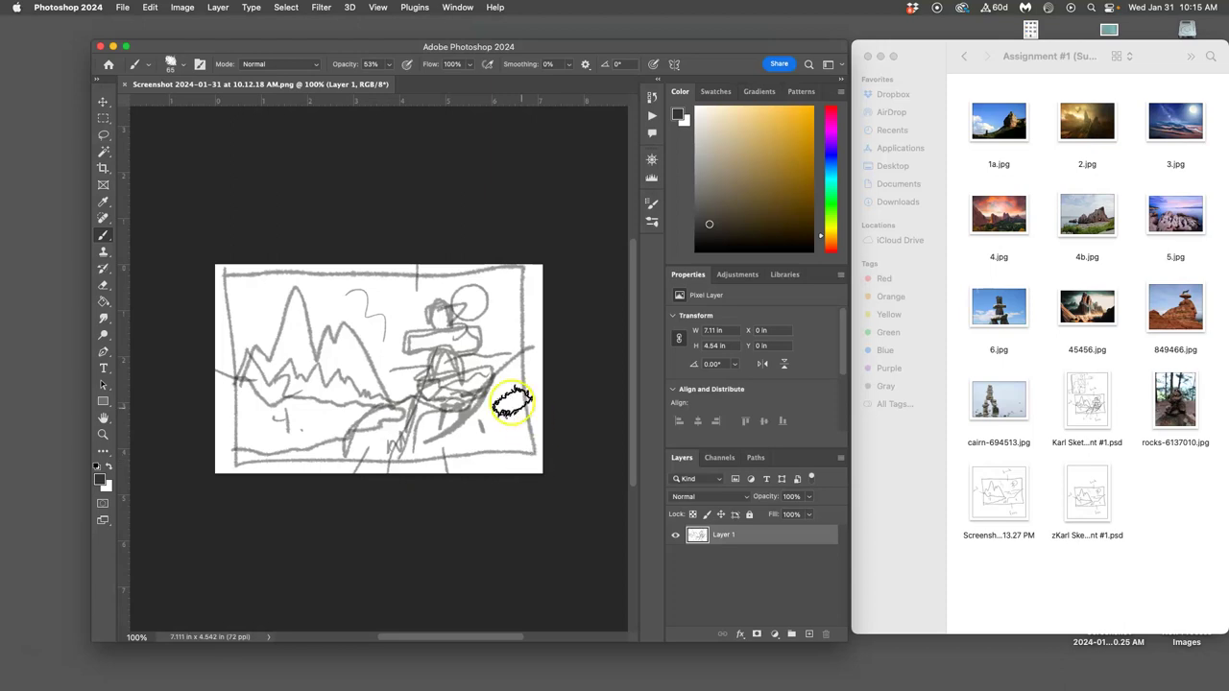
{"action": "left_click_drag", "start_coordinate": [480, 285], "coordinate": [487, 285]}
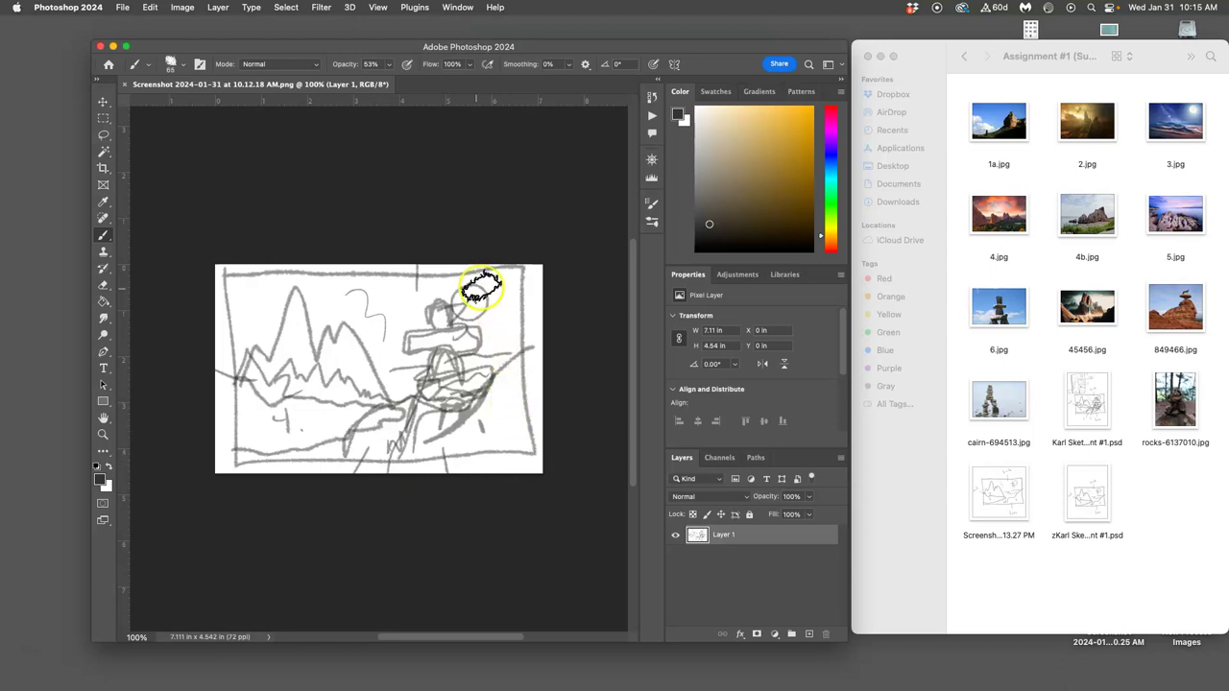
Open 6.jpg in Preview and confirm it is 6000 × 4000 px at 300 pixels/inch.
{"action": "double_click", "coordinate": [1004, 306]}
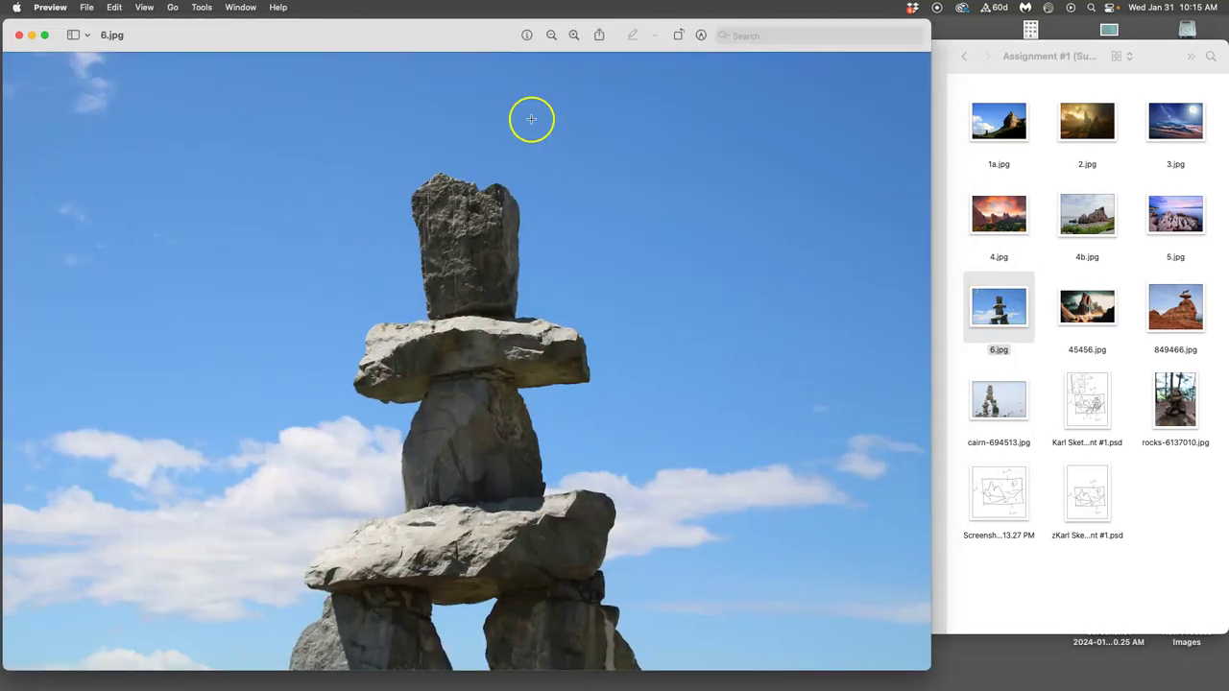
{"action": "left_click", "coordinate": [201, 7]}
{"action": "left_click", "coordinate": [221, 75]}
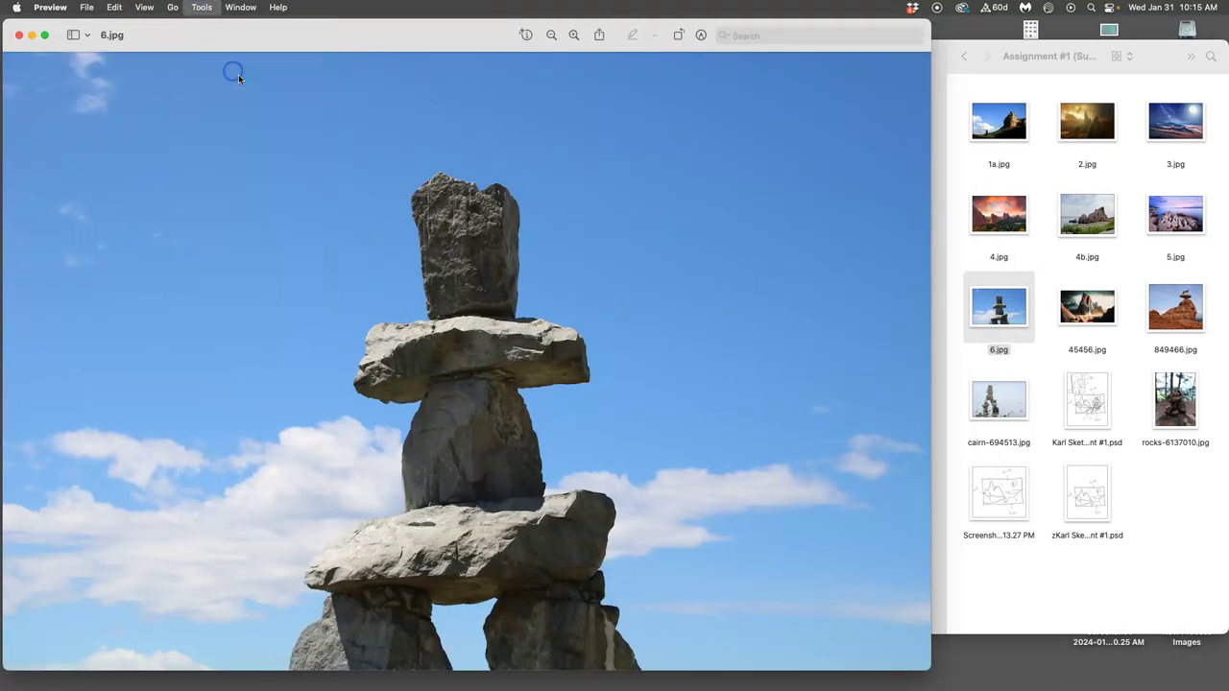
{"action": "left_click", "coordinate": [511, 297]}
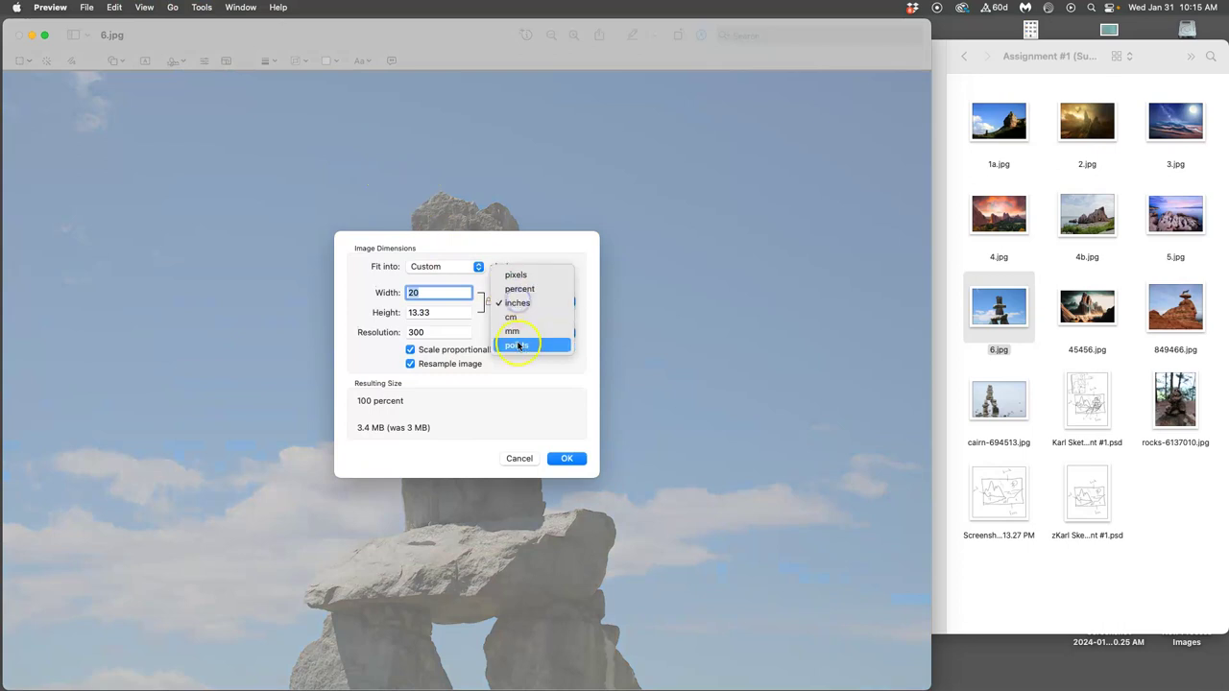
{"action": "left_click", "coordinate": [514, 277]}
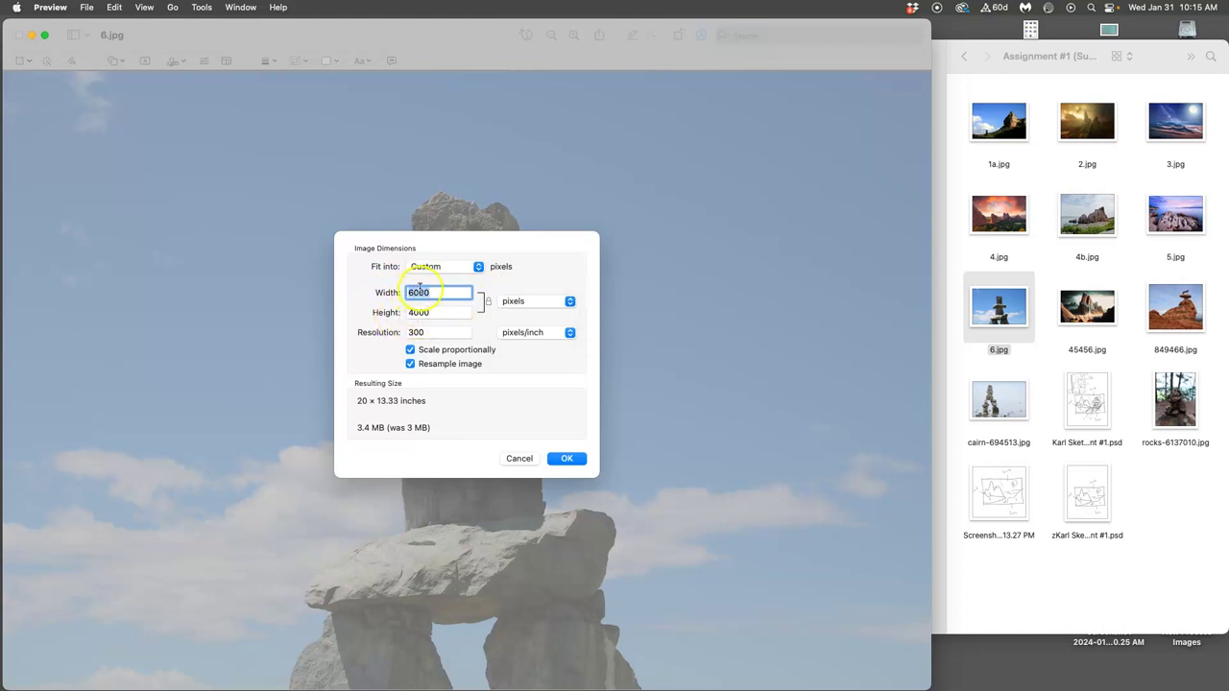
{"action": "left_click", "coordinate": [564, 458]}
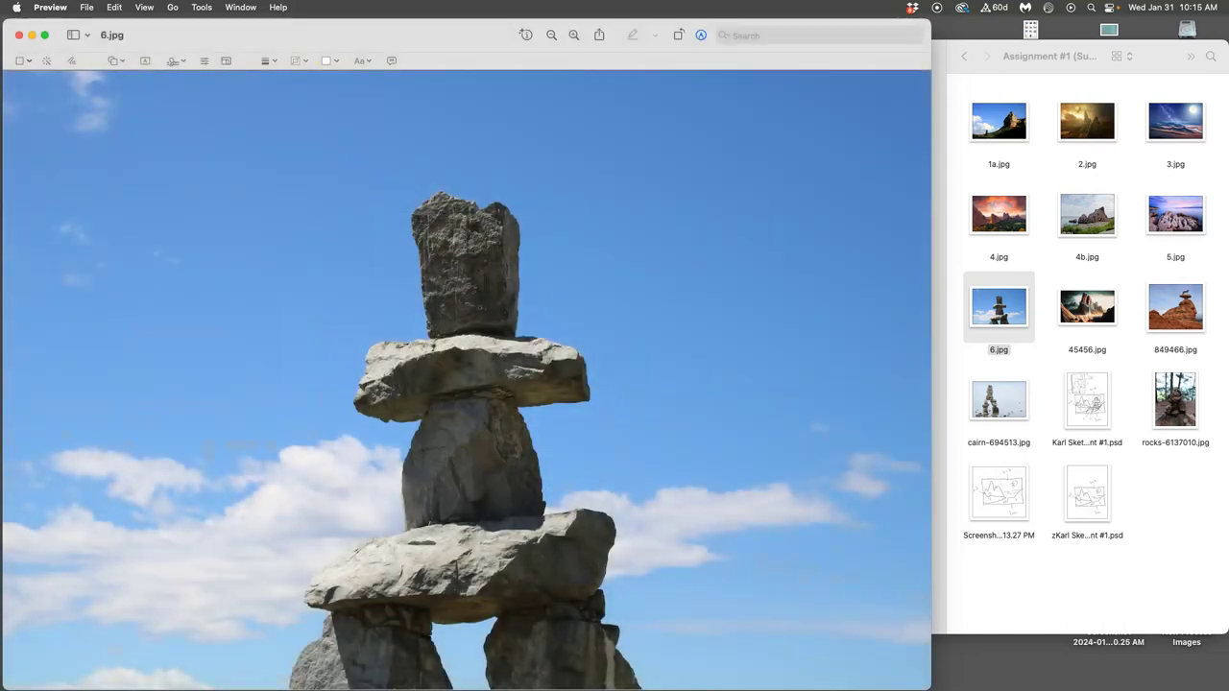
View 6.jpg at actual size and look over the photo.
{"action": "left_click", "coordinate": [144, 7]}
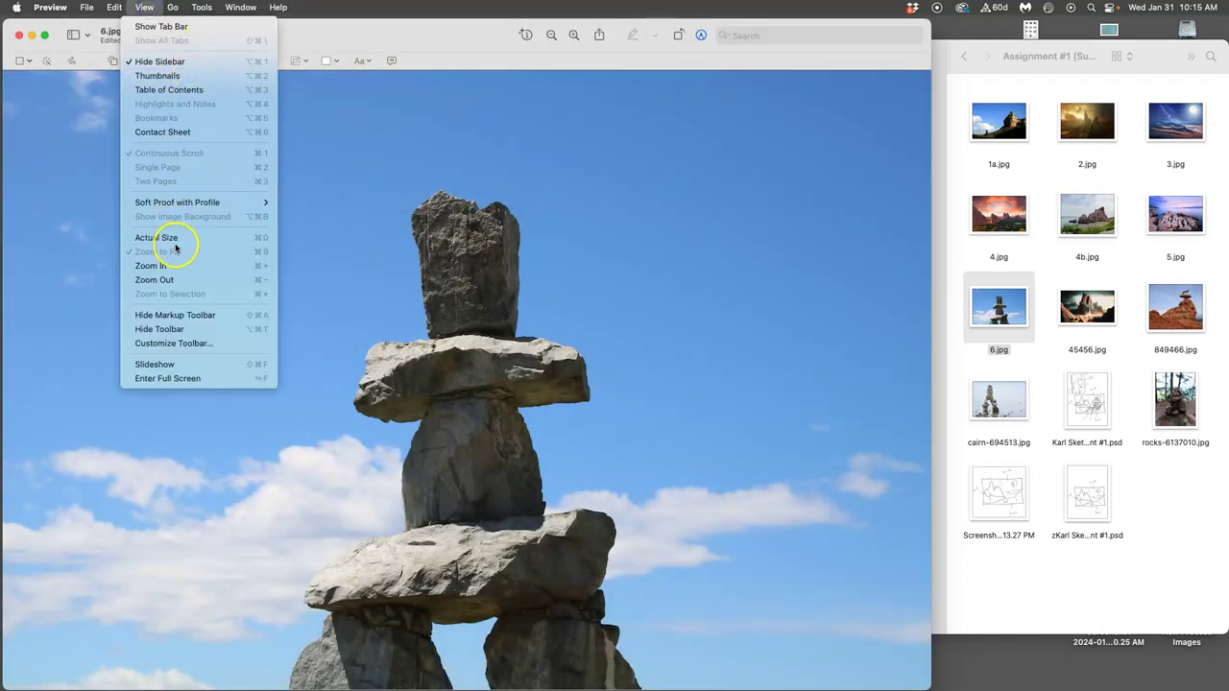
{"action": "left_click", "coordinate": [173, 239]}
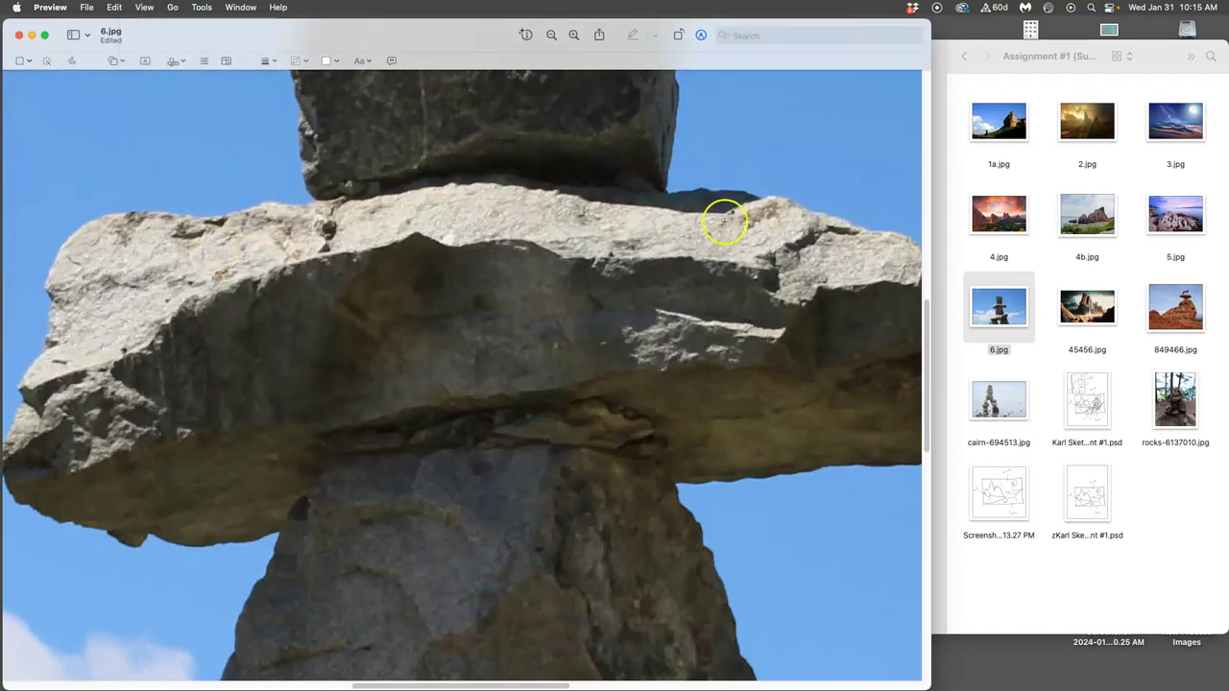
{"action": "scroll", "coordinate": [714, 225], "scroll_direction": "right", "scroll_amount": 5}
{"action": "scroll", "coordinate": [706, 225], "scroll_direction": "left", "scroll_amount": 10}
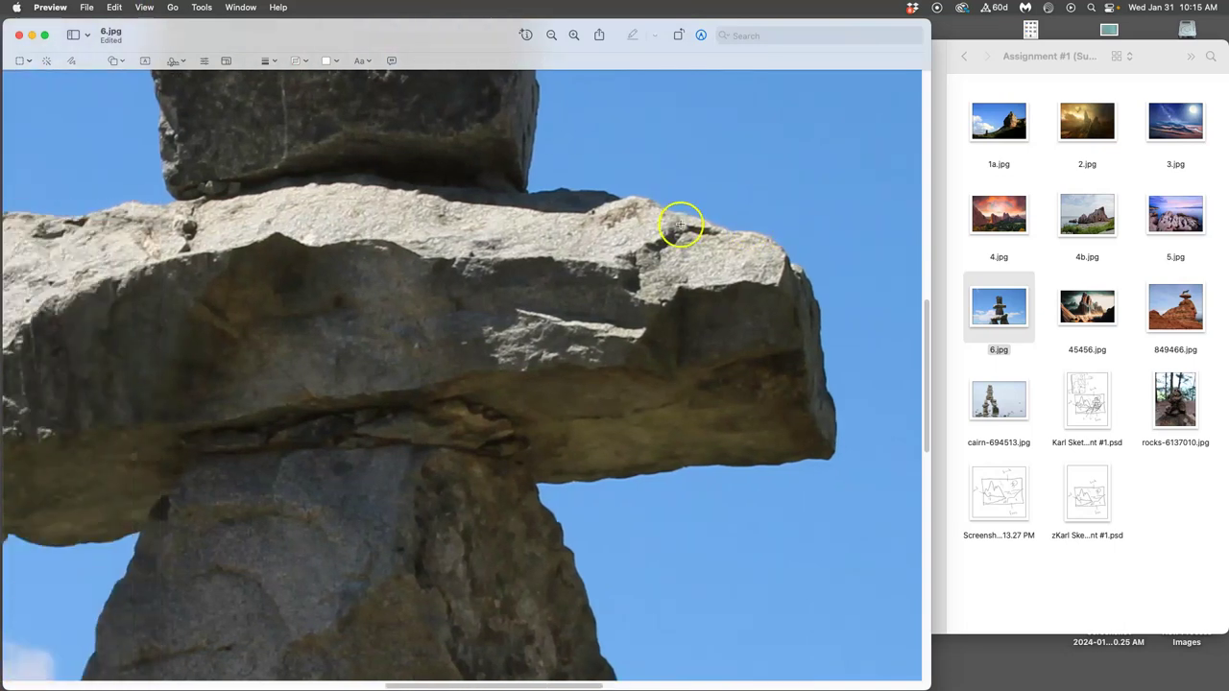
{"action": "scroll", "coordinate": [681, 223], "scroll_direction": "down", "scroll_amount": 6}
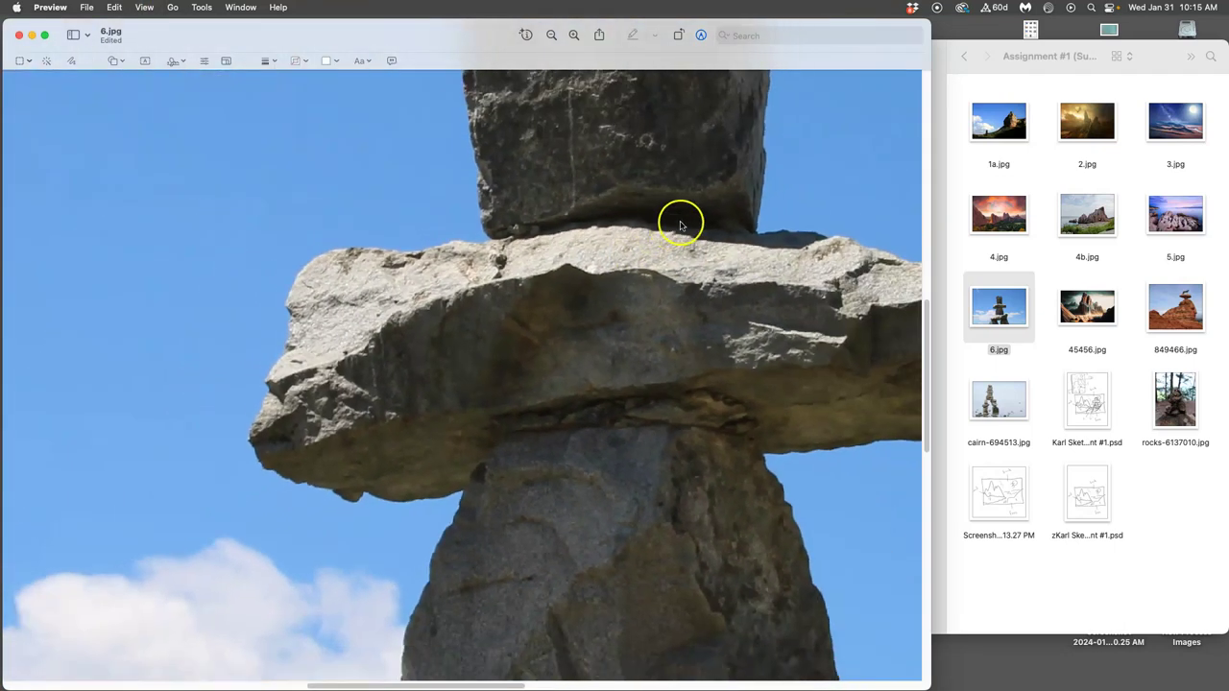
{"action": "scroll", "coordinate": [686, 208], "scroll_direction": "down", "scroll_amount": 2}
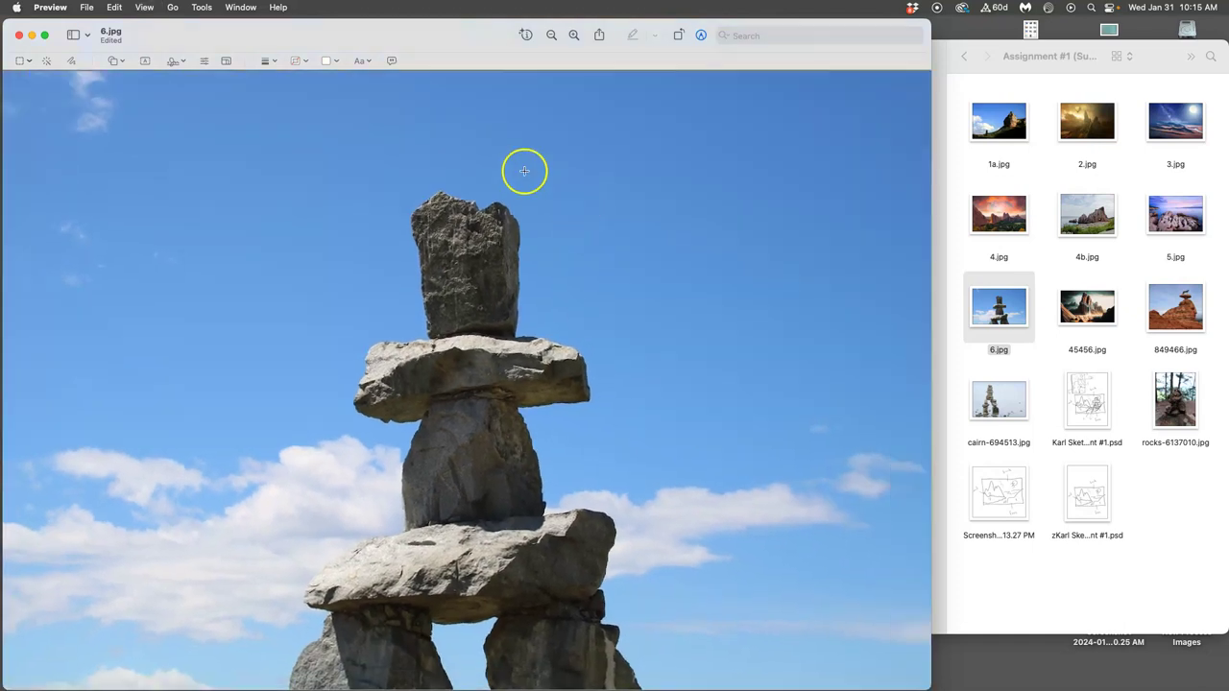
Close the 6.jpg photo, shift Photoshop slightly left, and select the Move tool.
{"action": "left_click", "coordinate": [19, 35]}
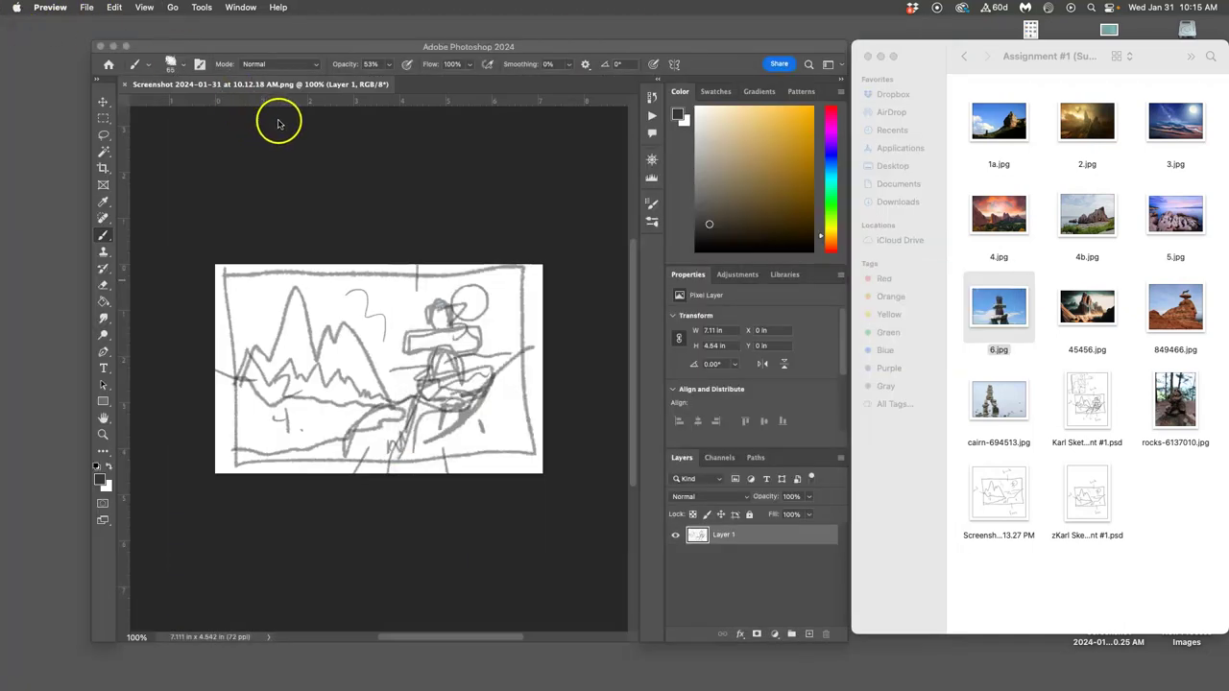
{"action": "left_click_drag", "start_coordinate": [239, 48], "coordinate": [192, 52]}
{"action": "left_click", "coordinate": [178, 12]}
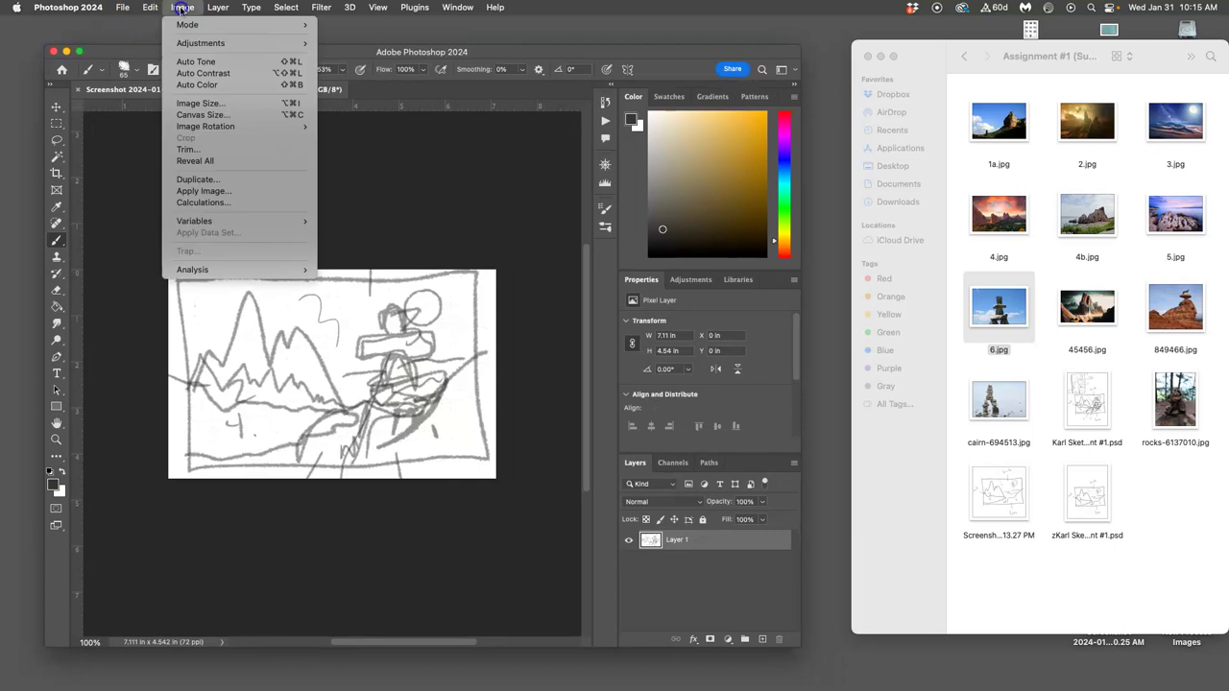
{"action": "left_click", "coordinate": [456, 245]}
{"action": "left_click", "coordinate": [182, 8]}
{"action": "left_click", "coordinate": [403, 160]}
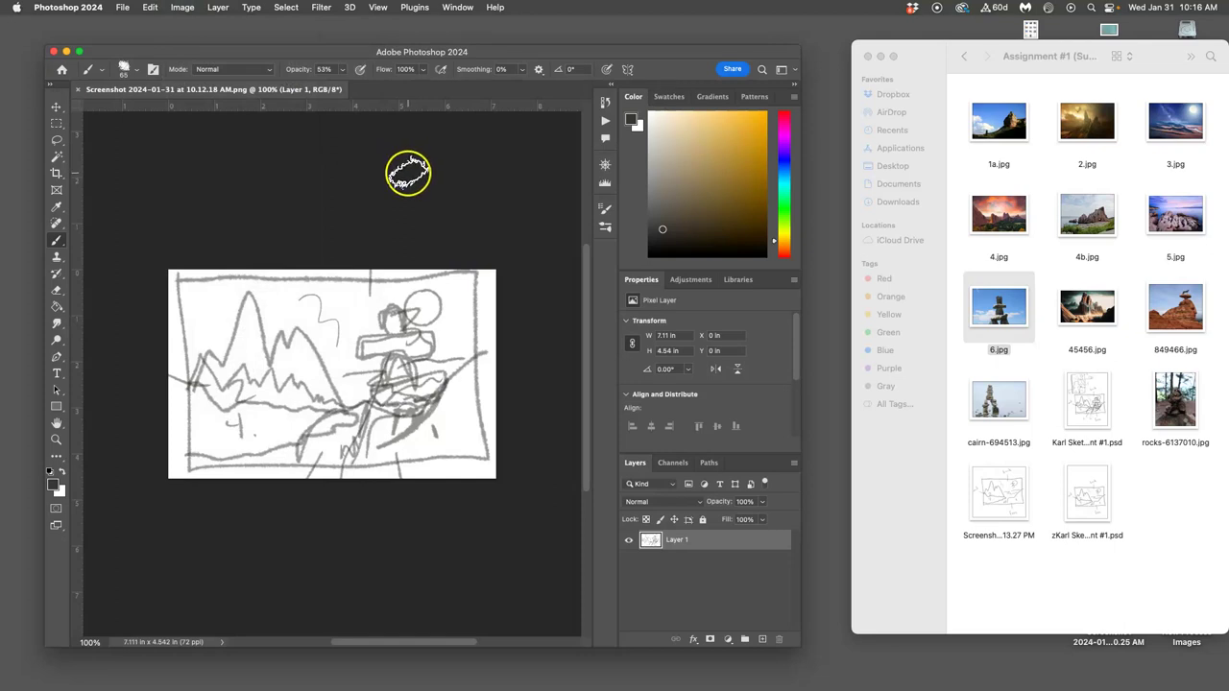
{"action": "left_click", "coordinate": [54, 108]}
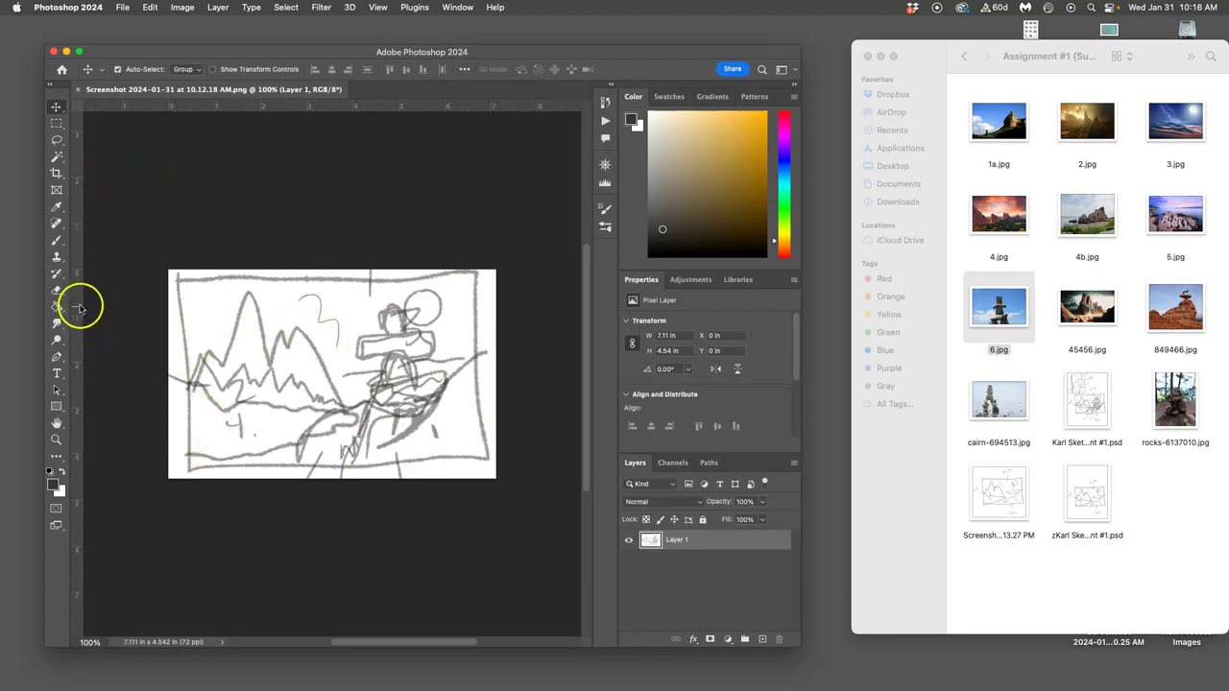
Add guides along the sketch's left, right, top and bottom border lines.
{"action": "left_click_drag", "start_coordinate": [79, 303], "coordinate": [187, 309]}
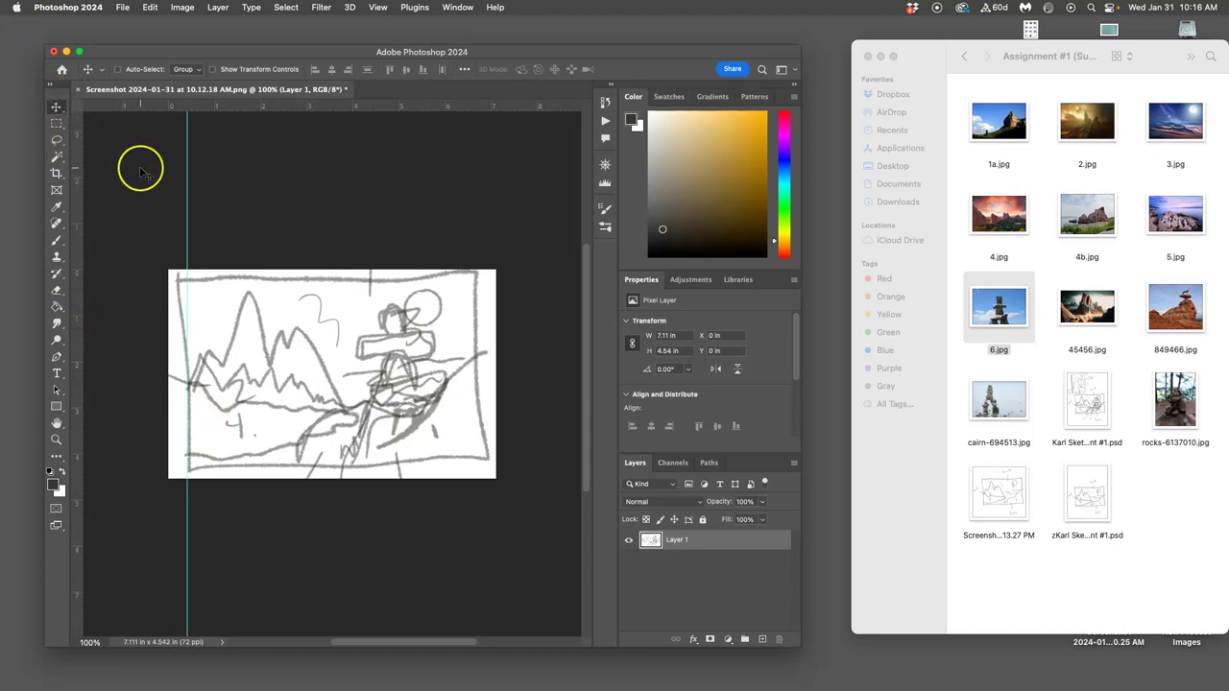
{"action": "key", "text": "super+alt+semicolon"}
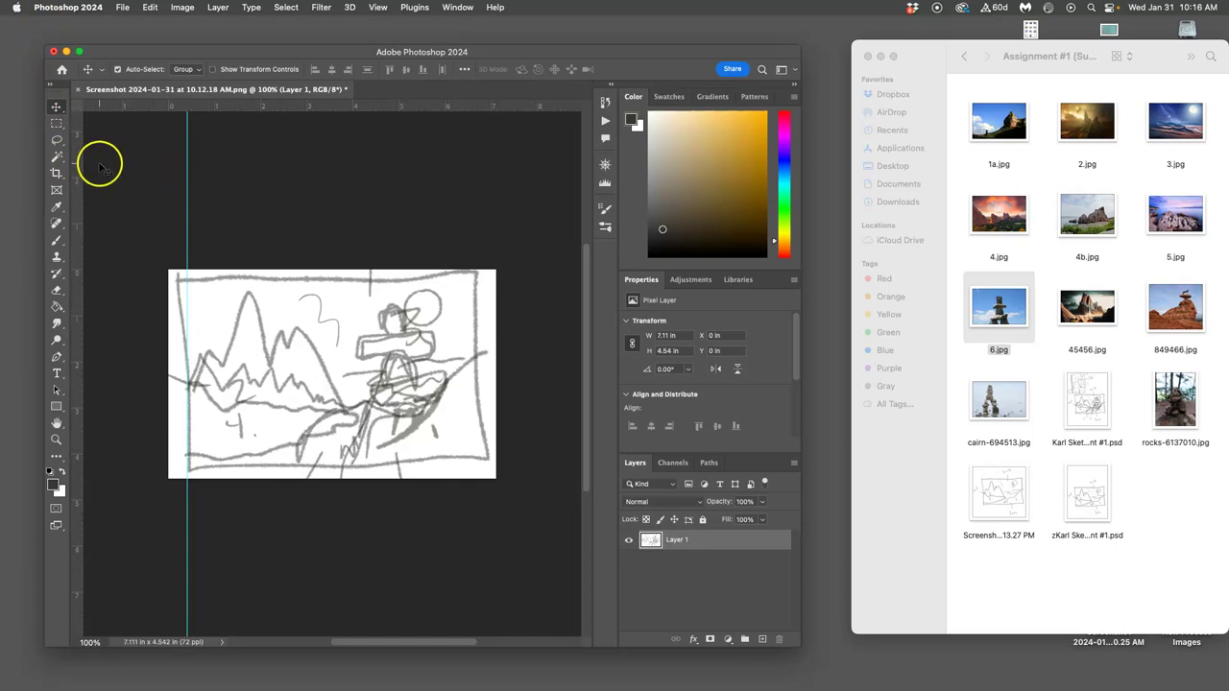
{"action": "left_click_drag", "start_coordinate": [76, 157], "coordinate": [478, 184]}
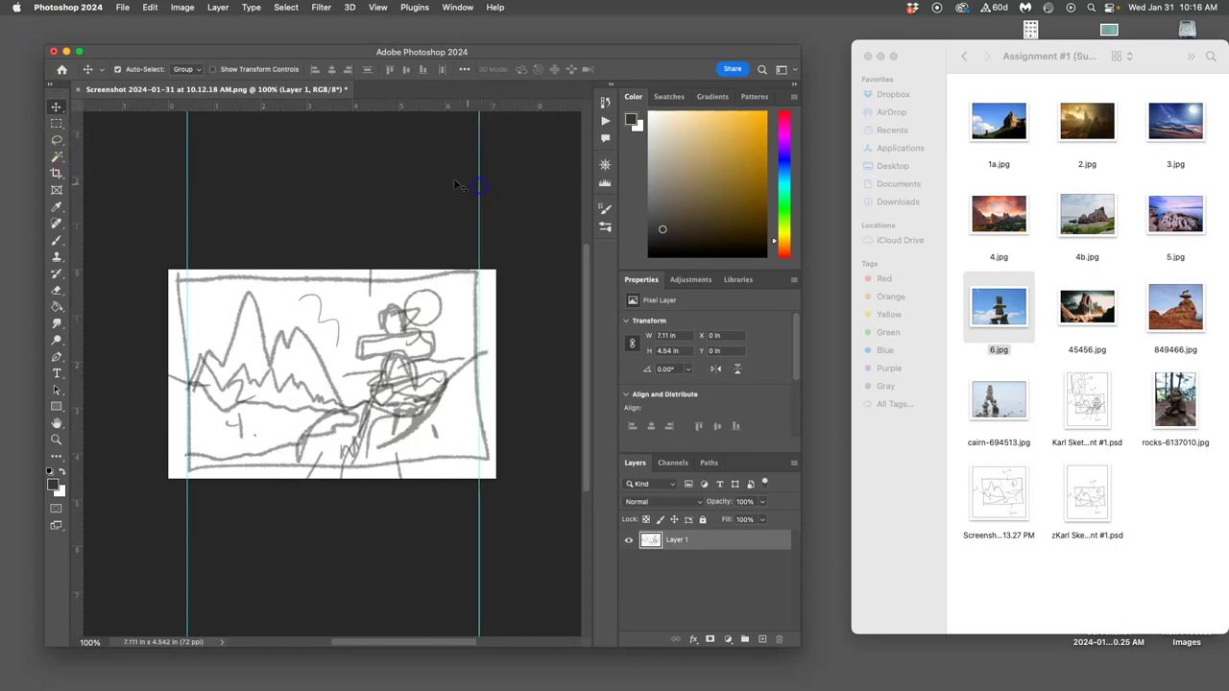
{"action": "left_click_drag", "start_coordinate": [380, 104], "coordinate": [386, 280]}
{"action": "left_click_drag", "start_coordinate": [340, 110], "coordinate": [371, 466]}
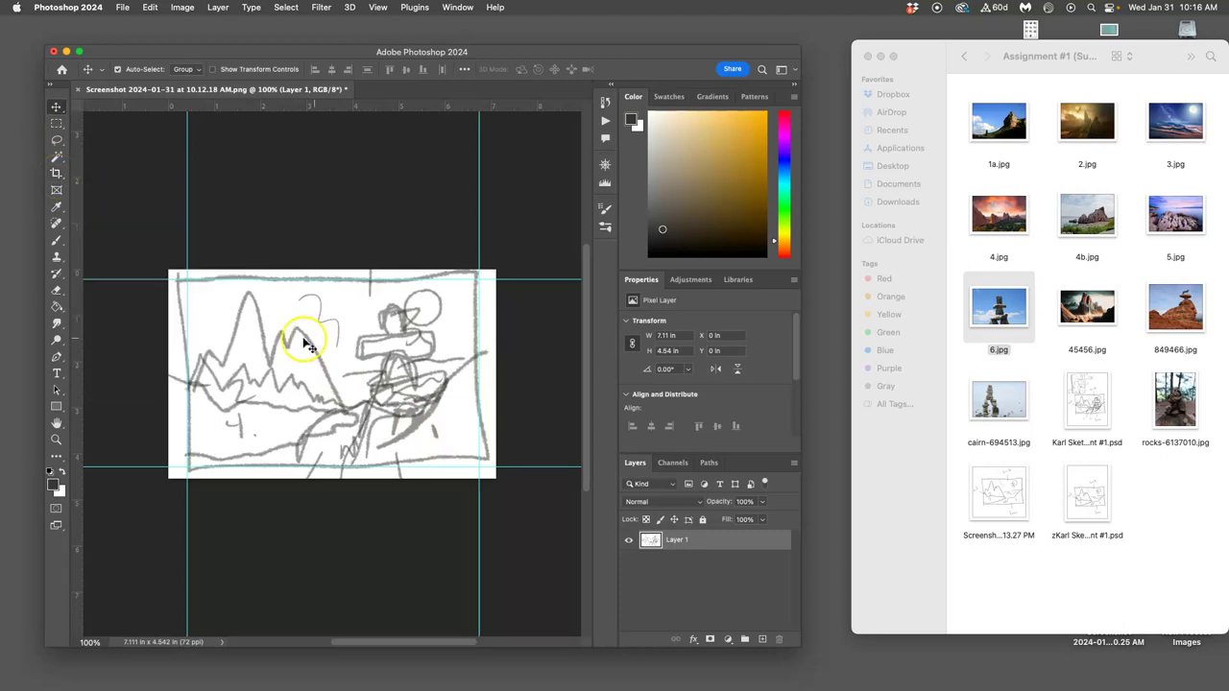
Crop the sketch to its hand-drawn border at the guides, about 6.33 × 4.07 in.
{"action": "left_click", "coordinate": [59, 176]}
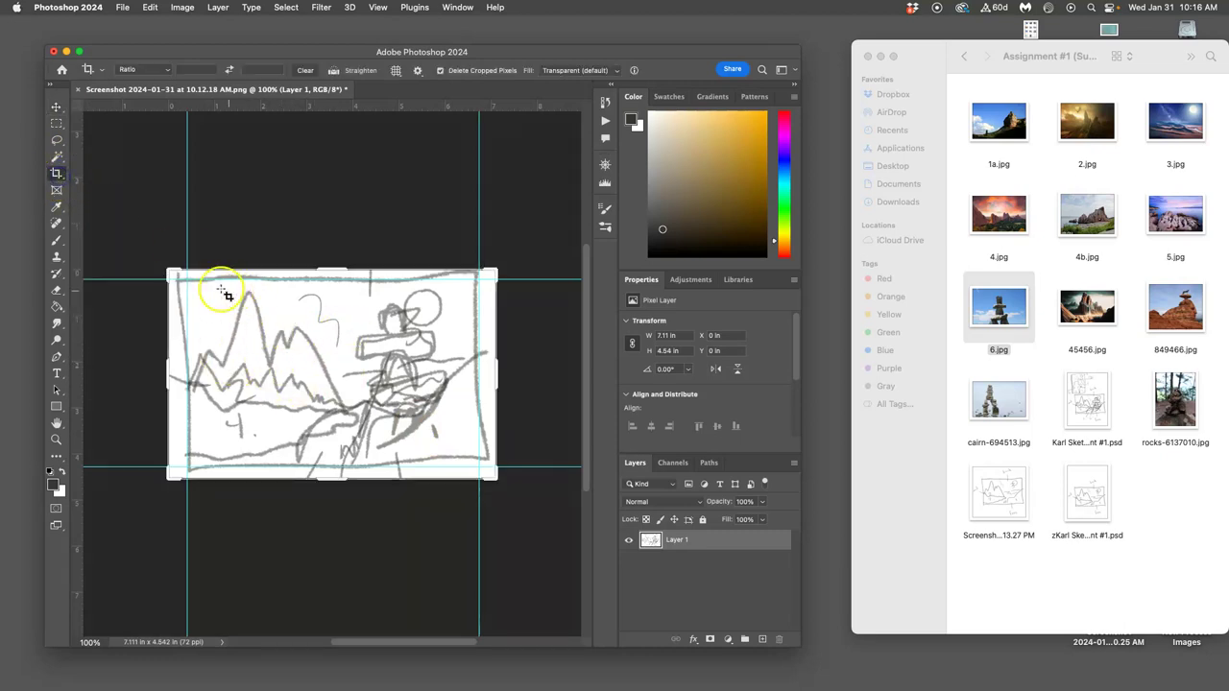
{"action": "left_click_drag", "start_coordinate": [170, 274], "coordinate": [180, 277]}
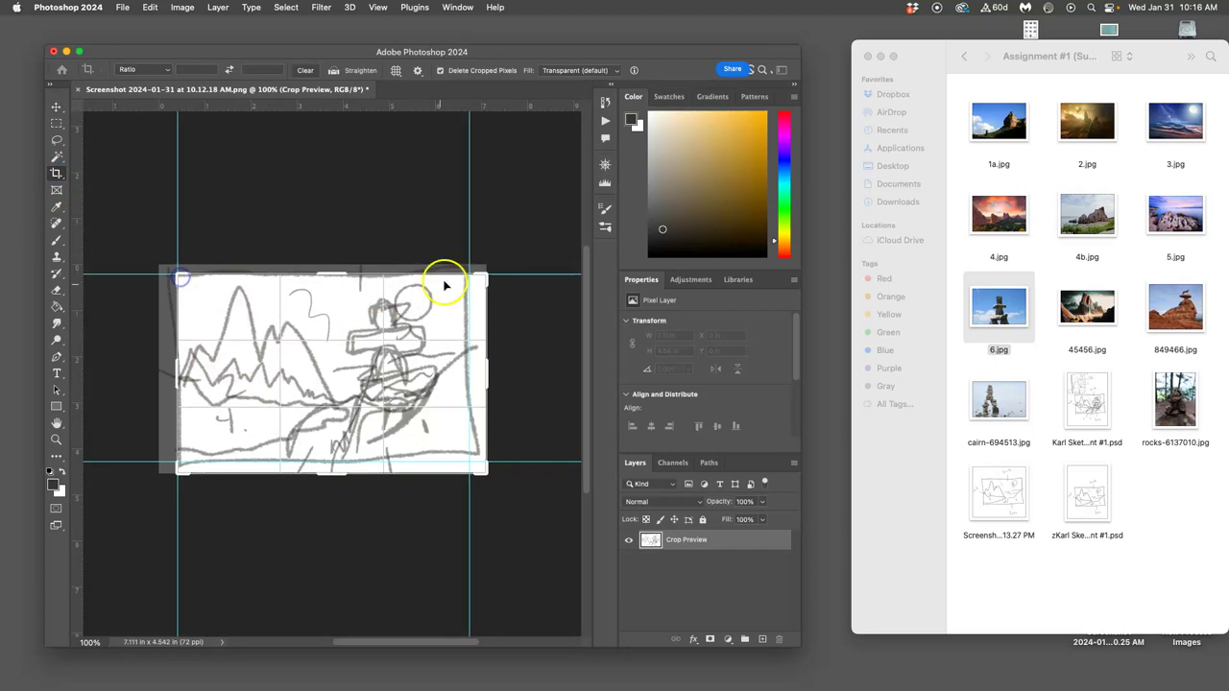
{"action": "left_click_drag", "start_coordinate": [483, 275], "coordinate": [478, 275]}
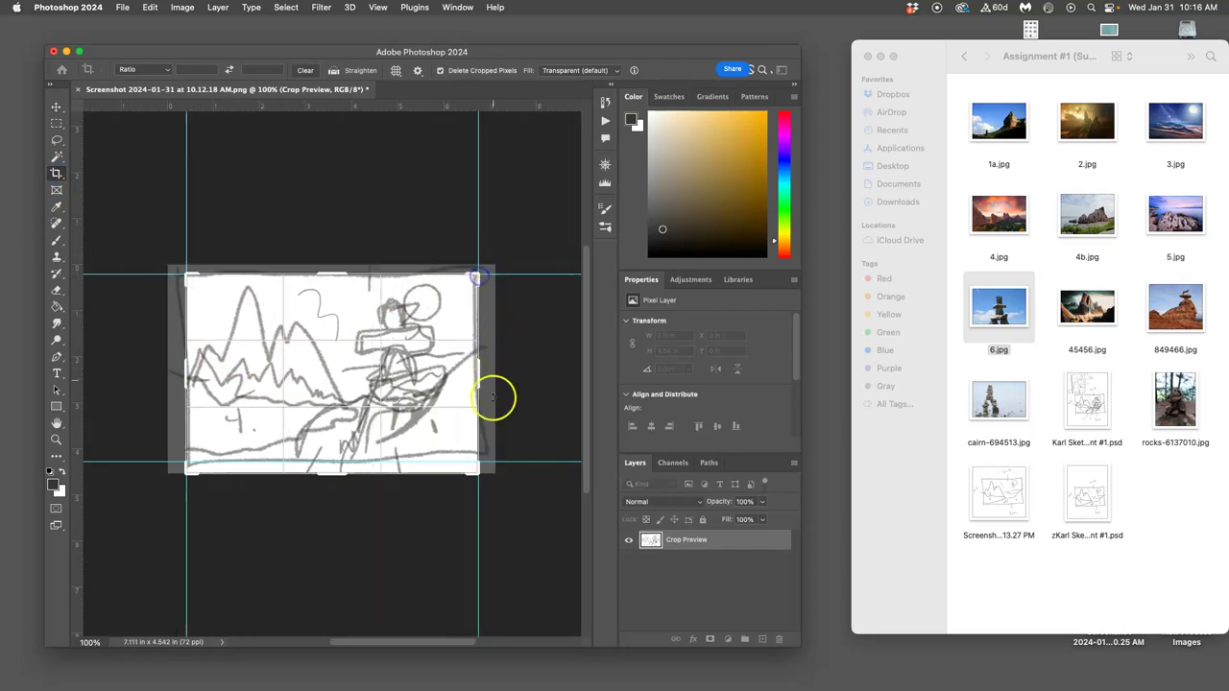
{"action": "left_click_drag", "start_coordinate": [477, 466], "coordinate": [477, 468]}
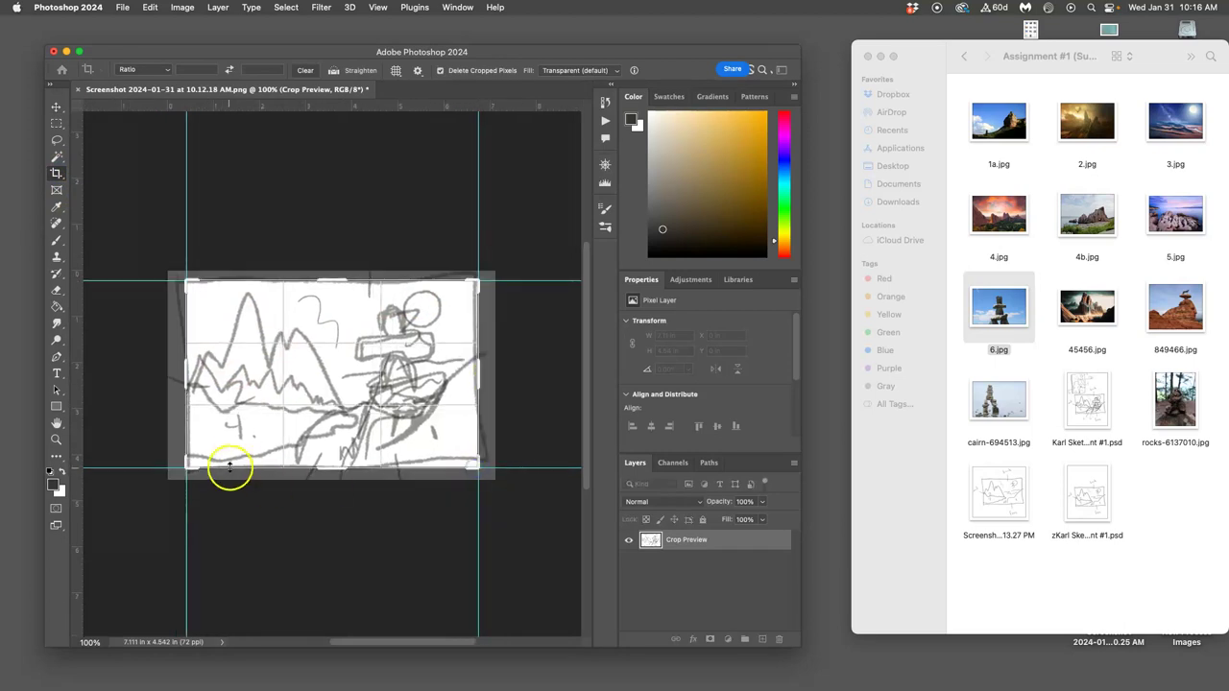
{"action": "double_click", "coordinate": [242, 448]}
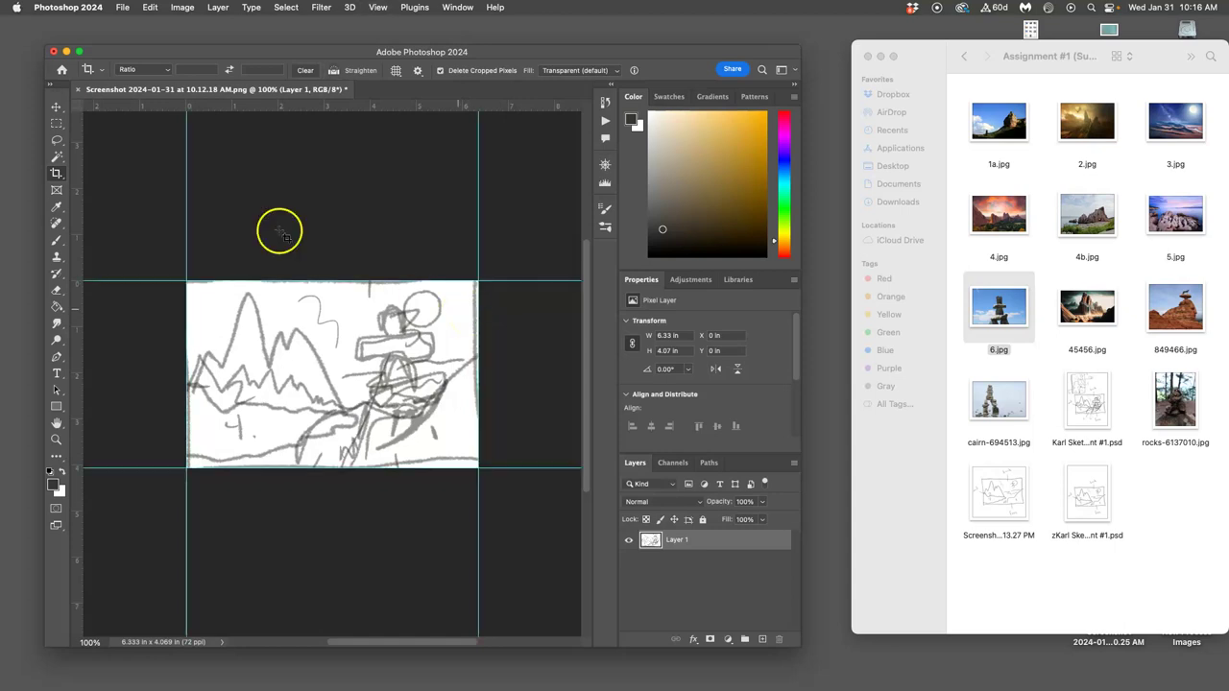
Hide the guides via View > Show > Guides.
{"action": "left_click", "coordinate": [378, 7]}
{"action": "mouse_move", "coordinate": [436, 272]}
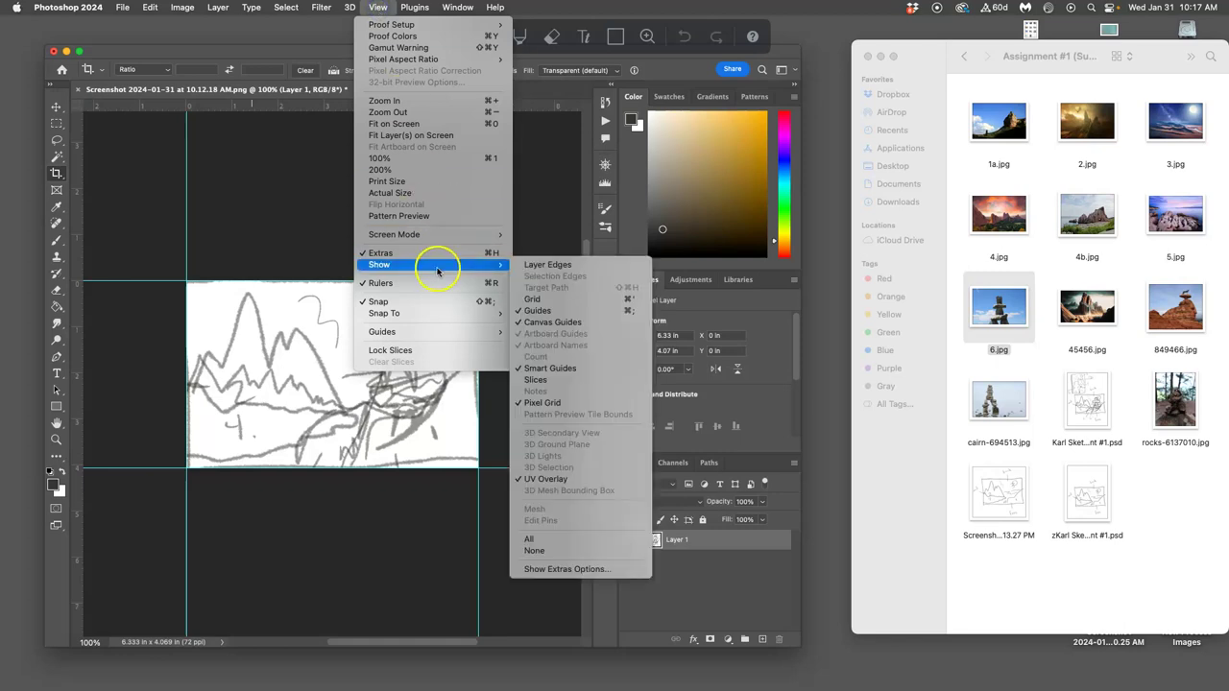
{"action": "left_click", "coordinate": [551, 310]}
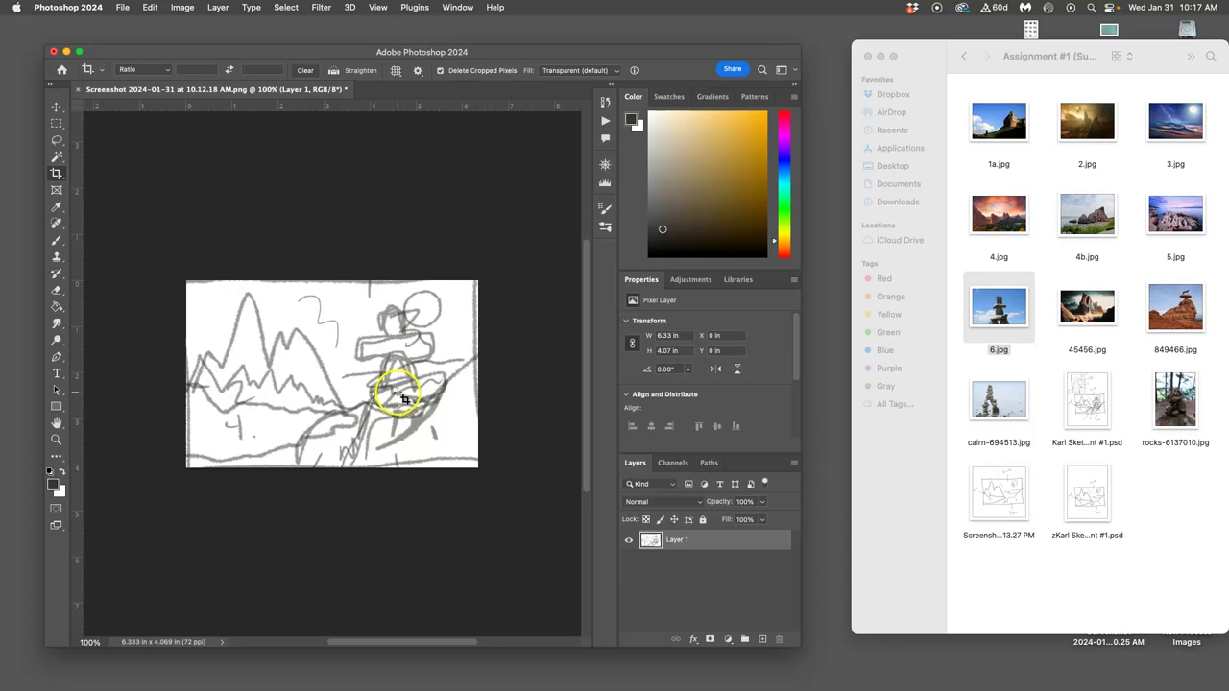
Resize the sketch to 11 in tall (17.12 in wide) at 350 pixels/inch.
{"action": "left_click", "coordinate": [183, 7]}
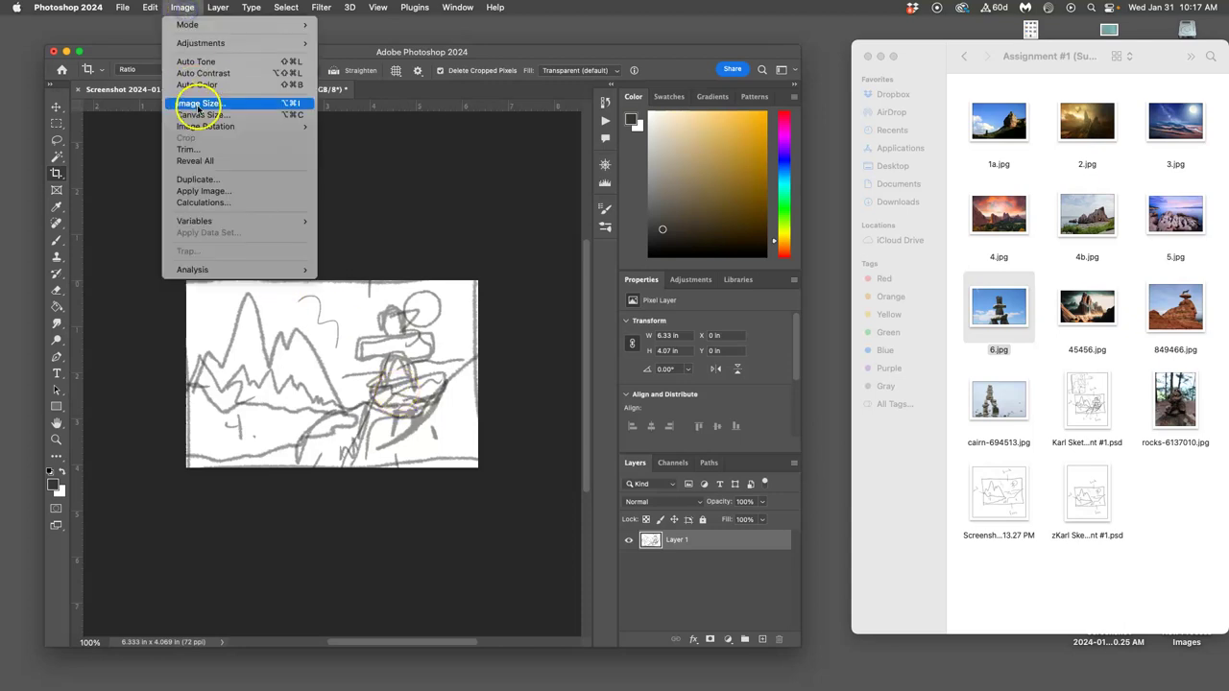
{"action": "left_click", "coordinate": [199, 104]}
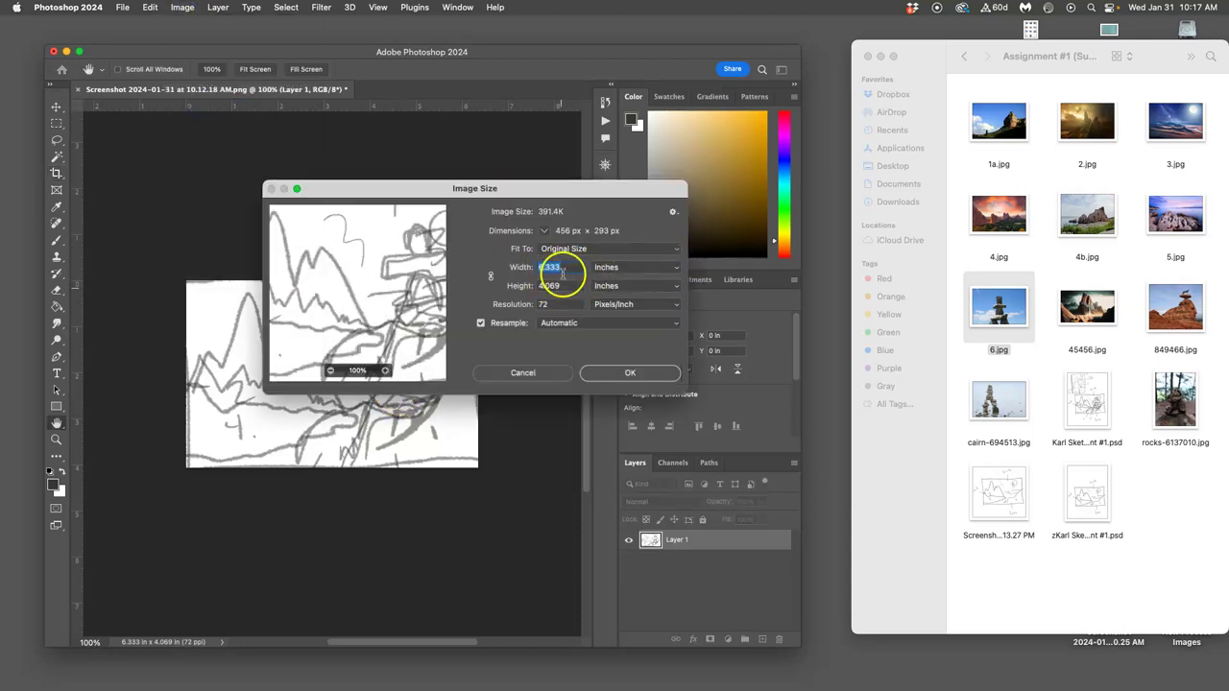
{"action": "left_click_drag", "start_coordinate": [538, 185], "coordinate": [538, 120]}
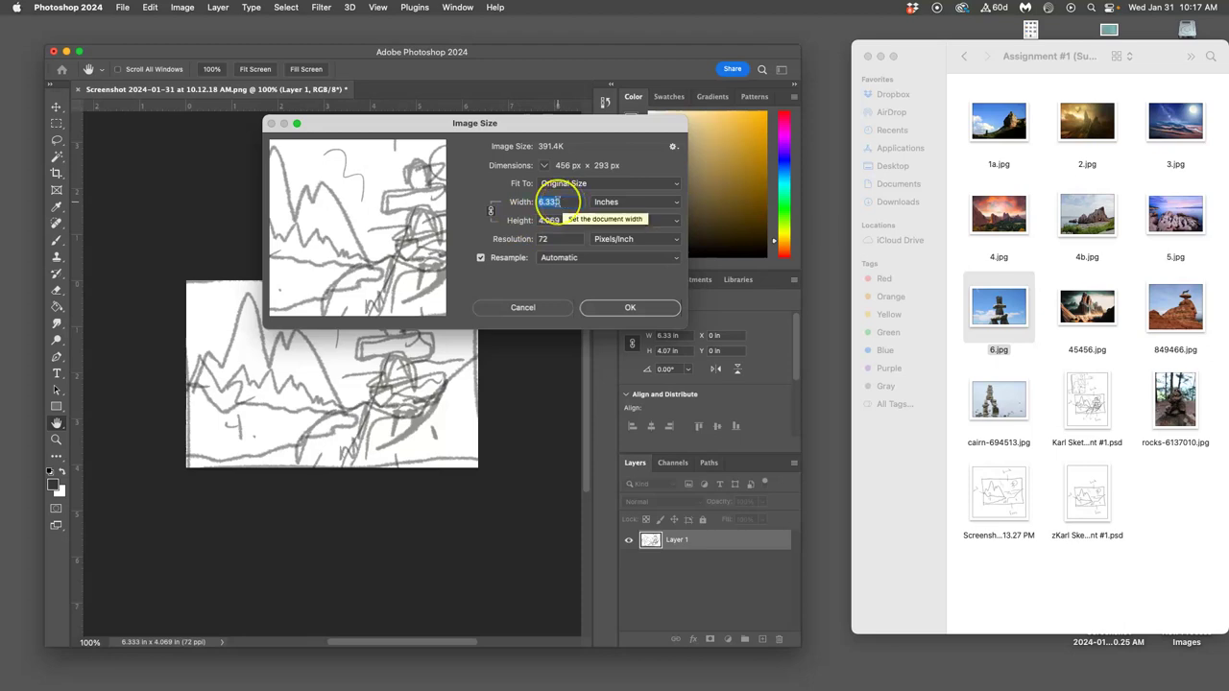
{"action": "type", "text": "14"}
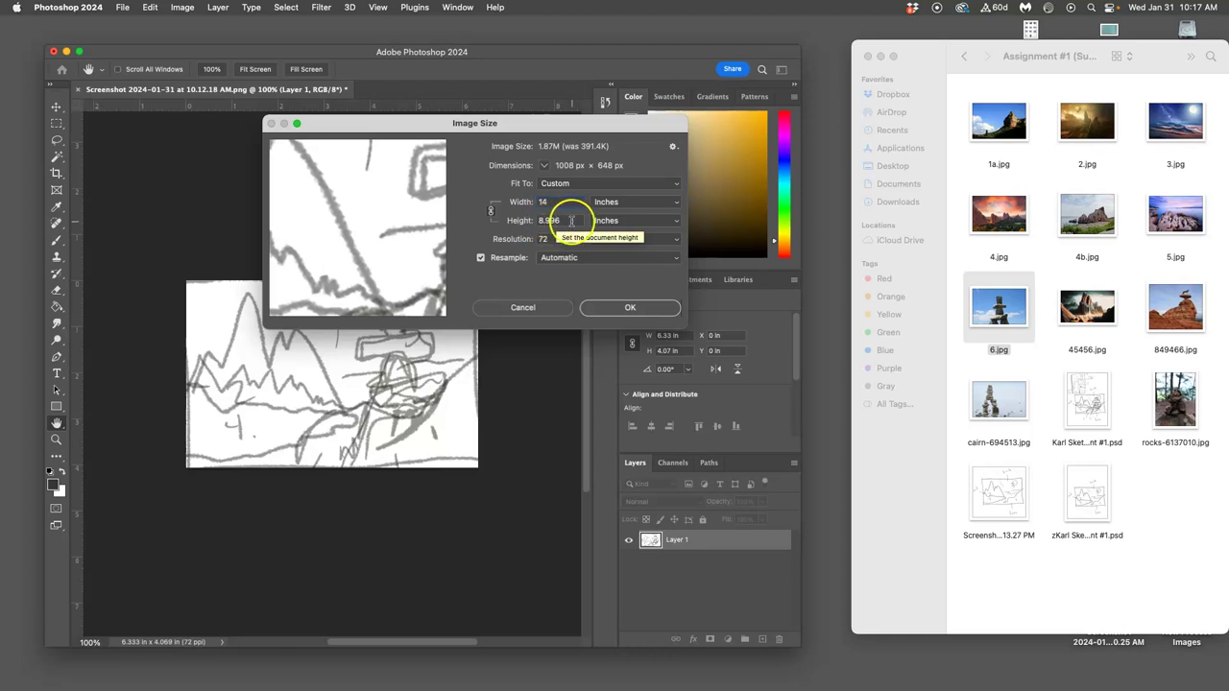
{"action": "left_click", "coordinate": [532, 221]}
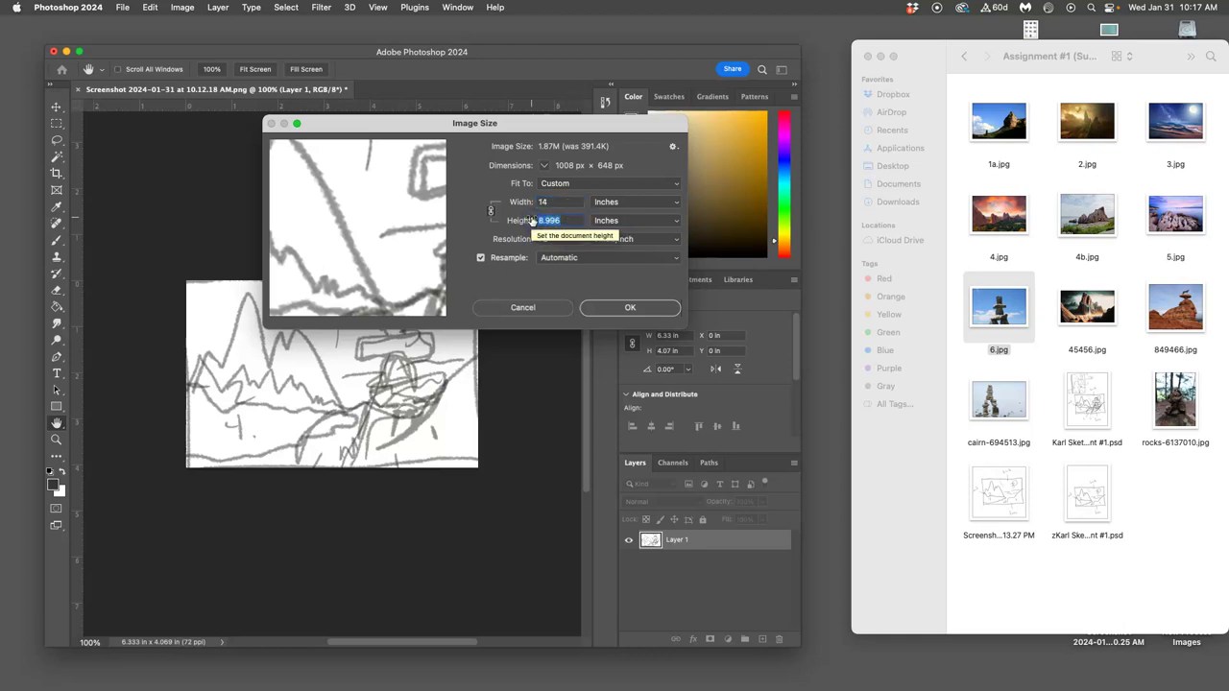
{"action": "type", "text": "11"}
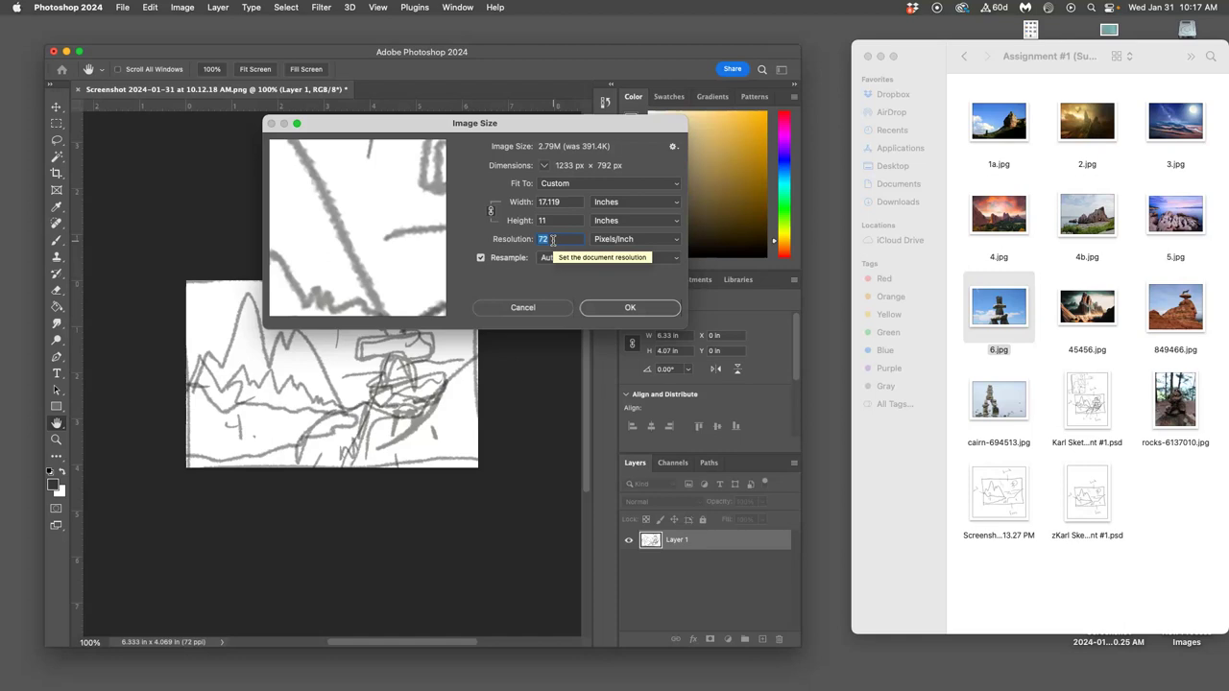
{"action": "type", "text": "350"}
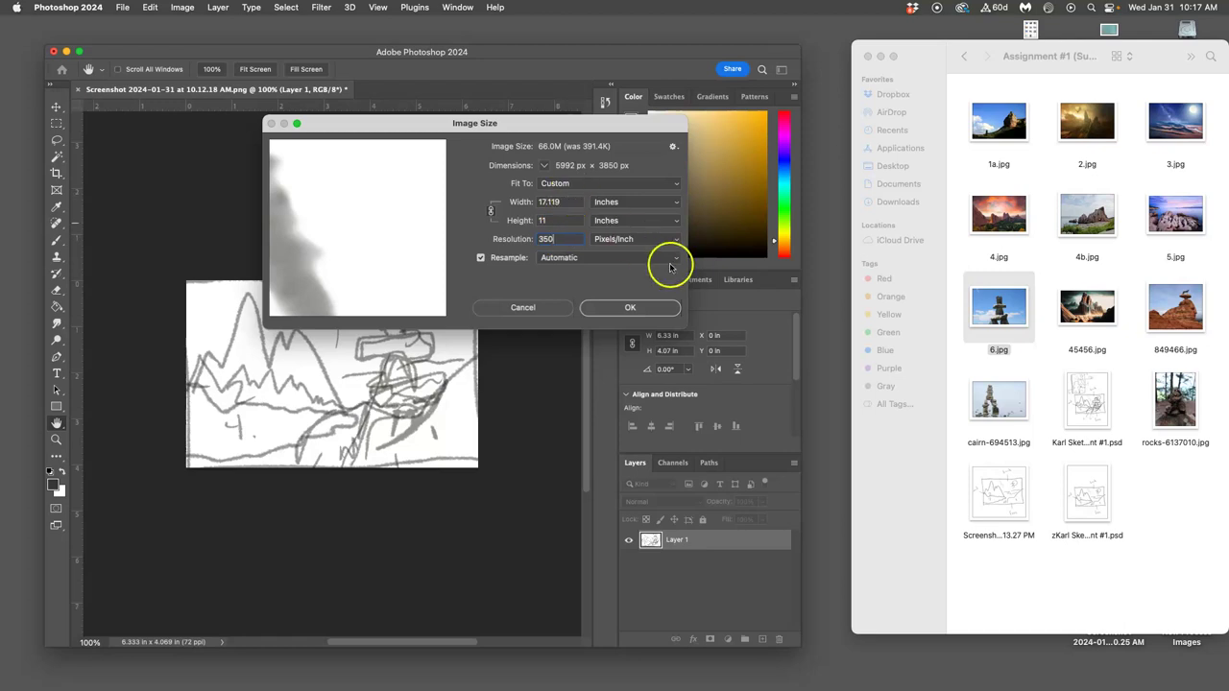
{"action": "left_click", "coordinate": [629, 308]}
{"action": "key", "text": "c"}
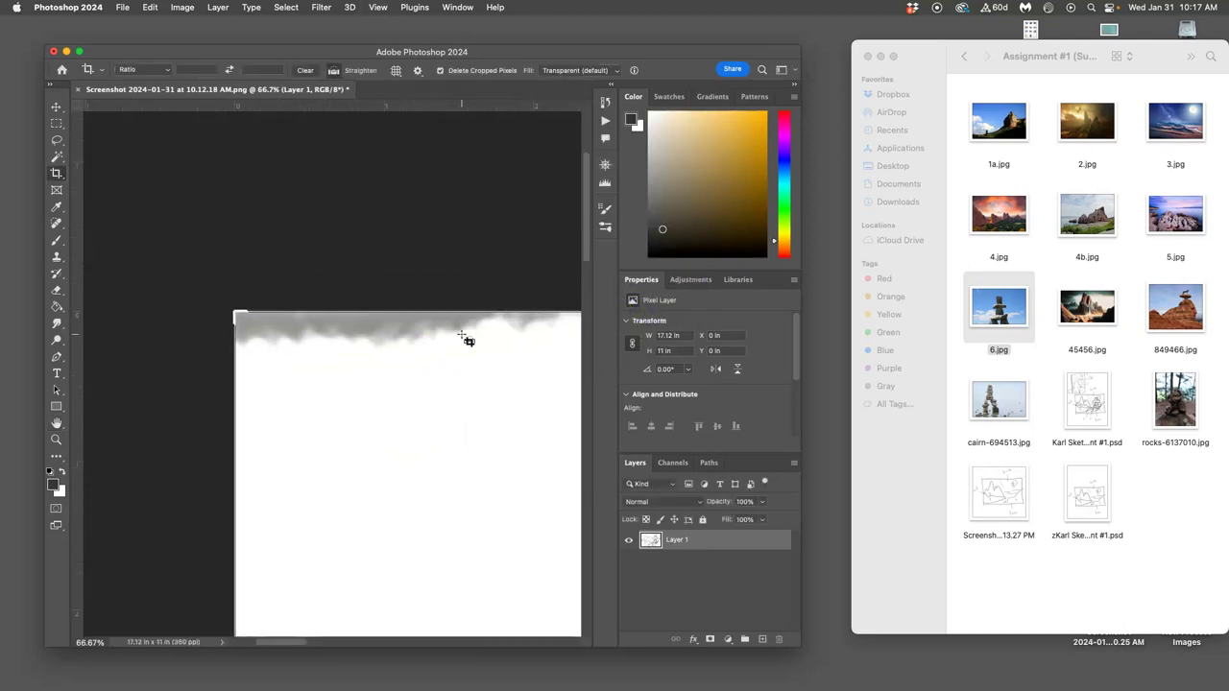
Fit the whole sketch on screen and enlarge the document window.
{"action": "scroll", "coordinate": [437, 355], "scroll_direction": "down", "scroll_amount": 10}
{"action": "scroll", "coordinate": [431, 357], "scroll_direction": "right", "scroll_amount": 5}
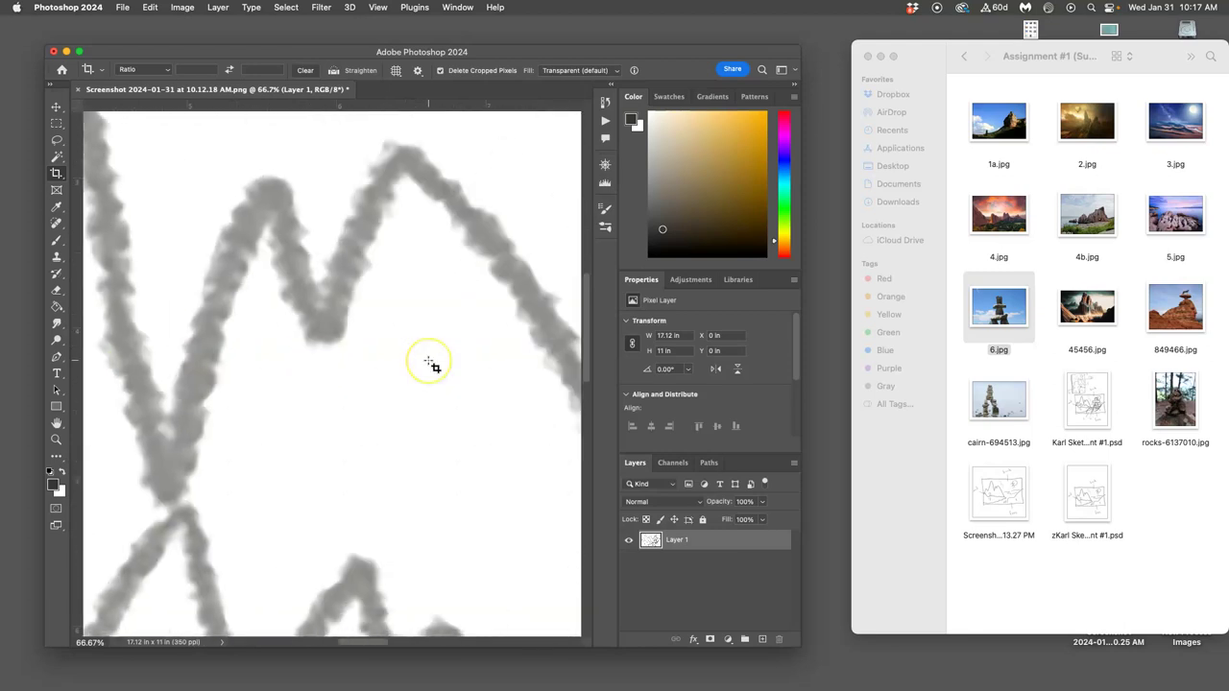
{"action": "key", "text": "super+0"}
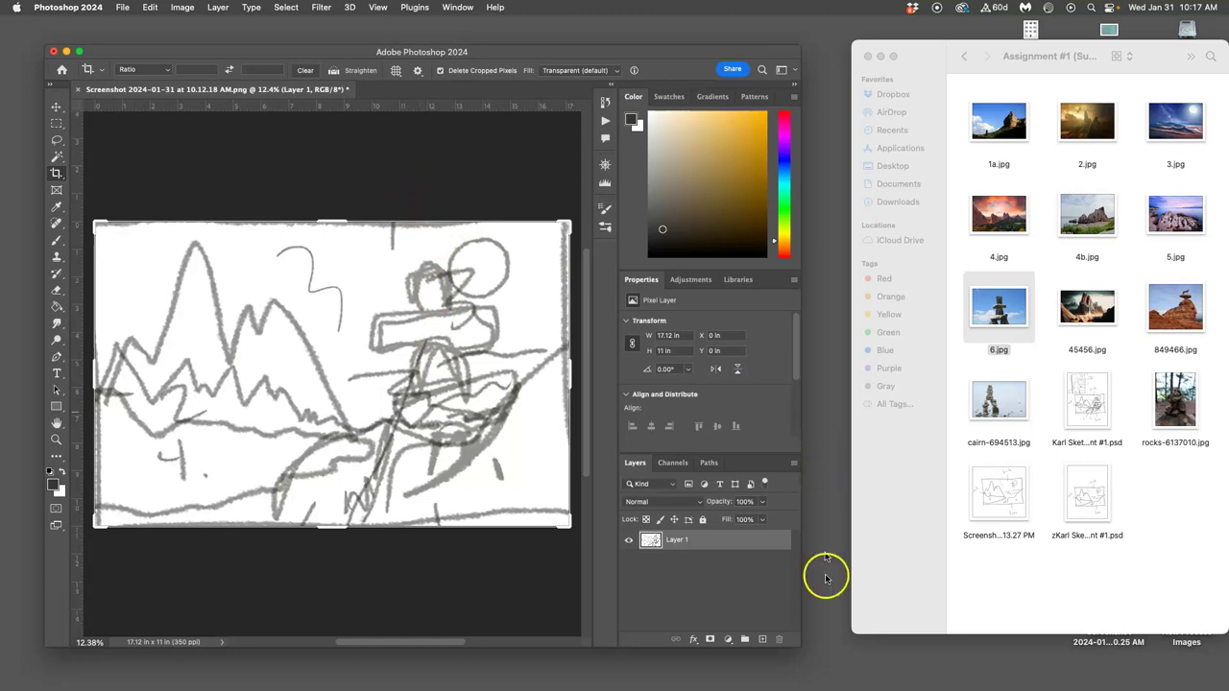
{"action": "left_click_drag", "start_coordinate": [796, 639], "coordinate": [960, 672]}
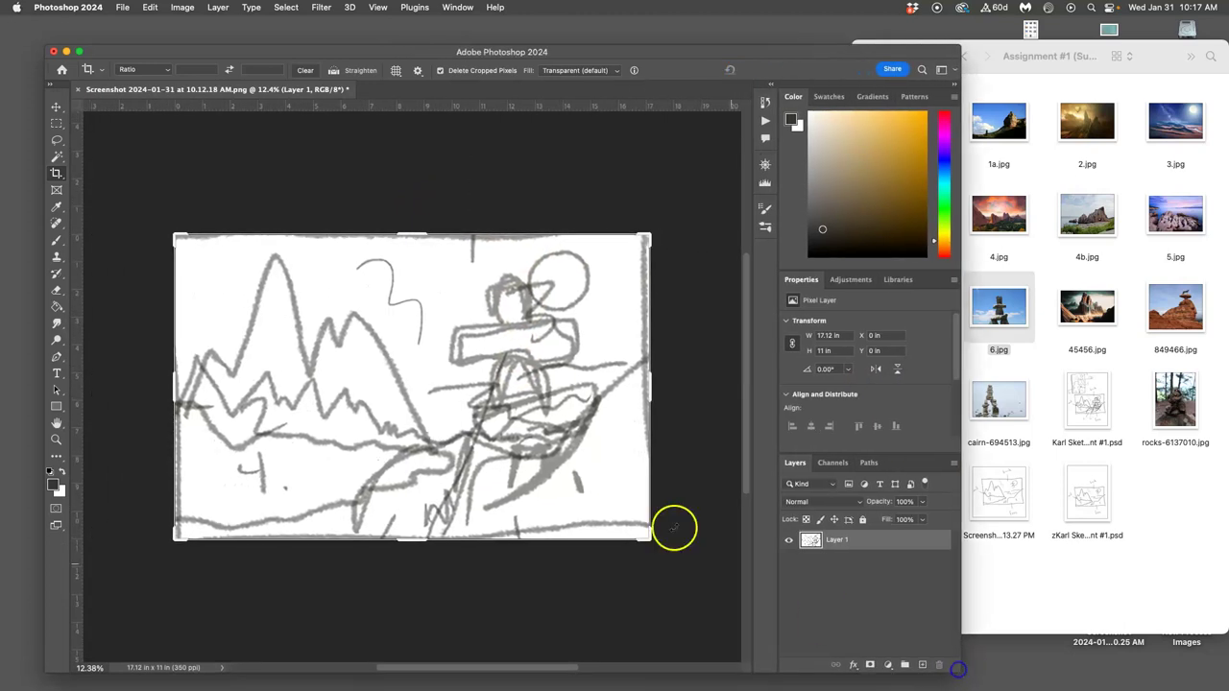
Trial-place 6.jpg on the sketch at 110%, reposition it, then cancel the placement.
{"action": "left_click", "coordinate": [1117, 415]}
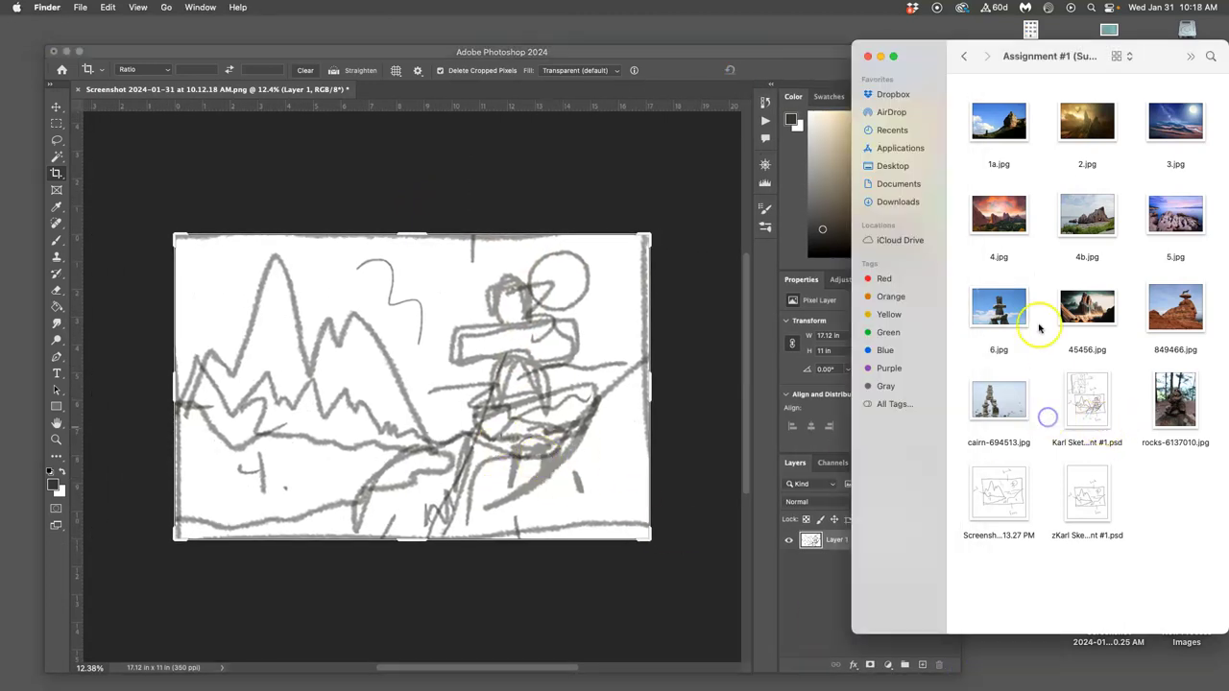
{"action": "left_click_drag", "start_coordinate": [1015, 310], "coordinate": [485, 408]}
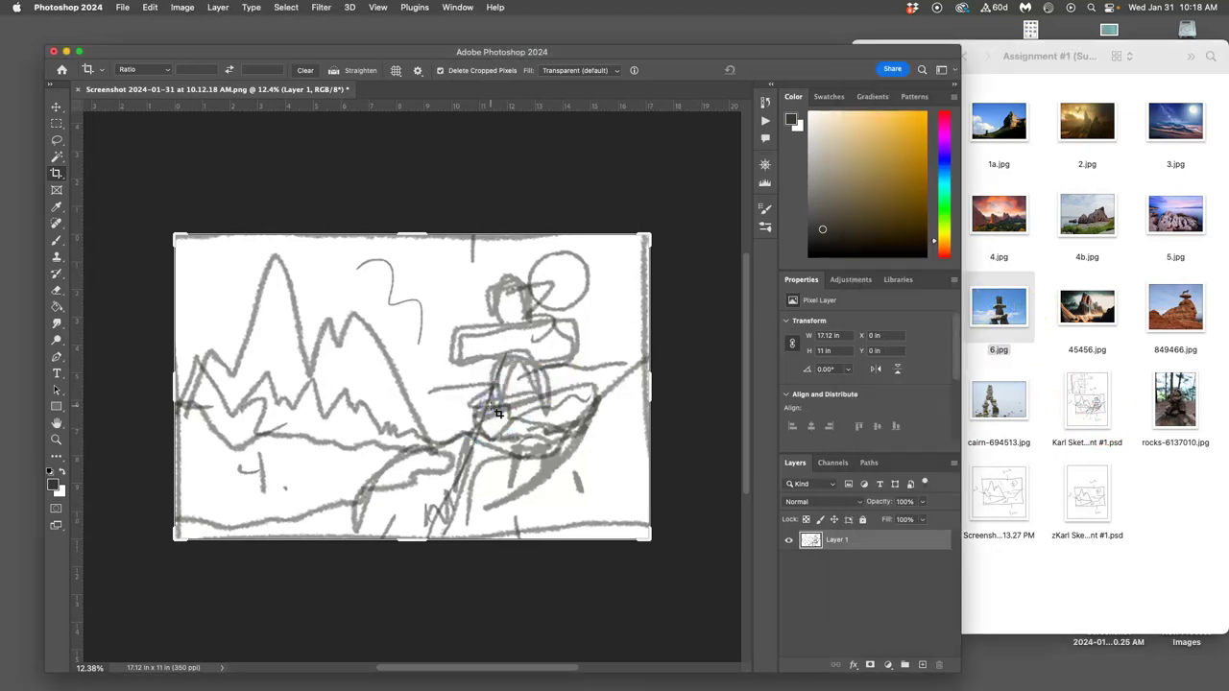
{"action": "left_click", "coordinate": [528, 311]}
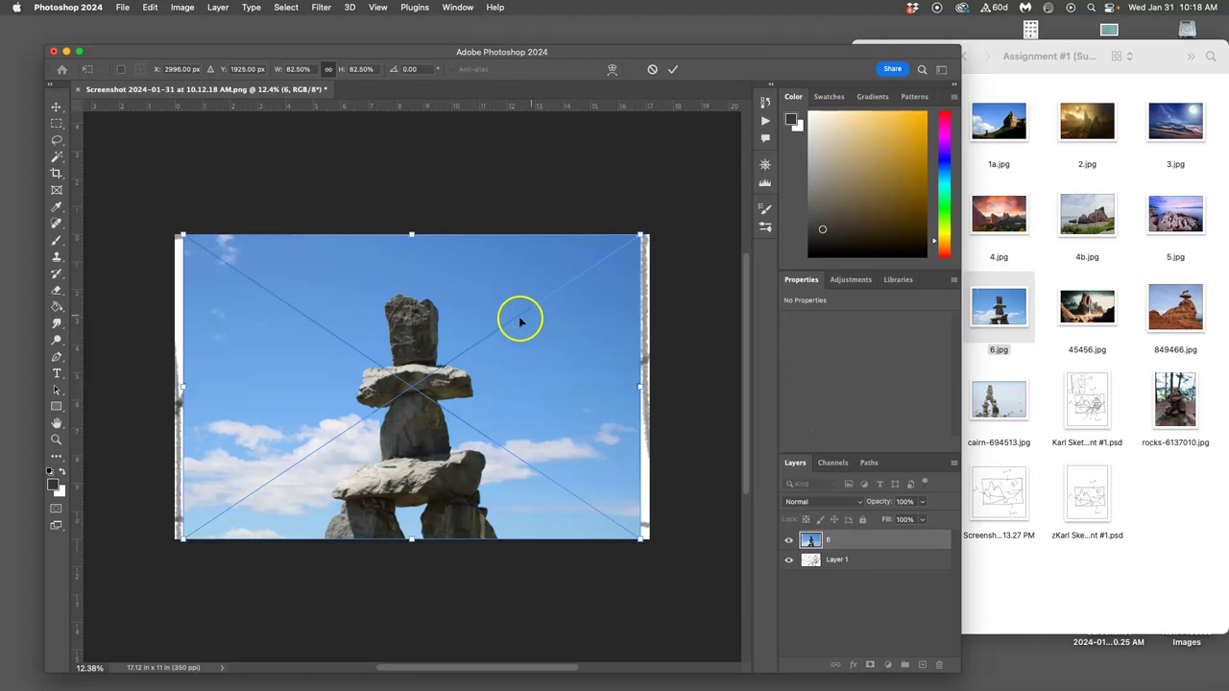
{"action": "left_click_drag", "start_coordinate": [640, 237], "coordinate": [757, 140]}
{"action": "left_click_drag", "start_coordinate": [511, 331], "coordinate": [382, 385]}
{"action": "left_click_drag", "start_coordinate": [335, 433], "coordinate": [309, 421]}
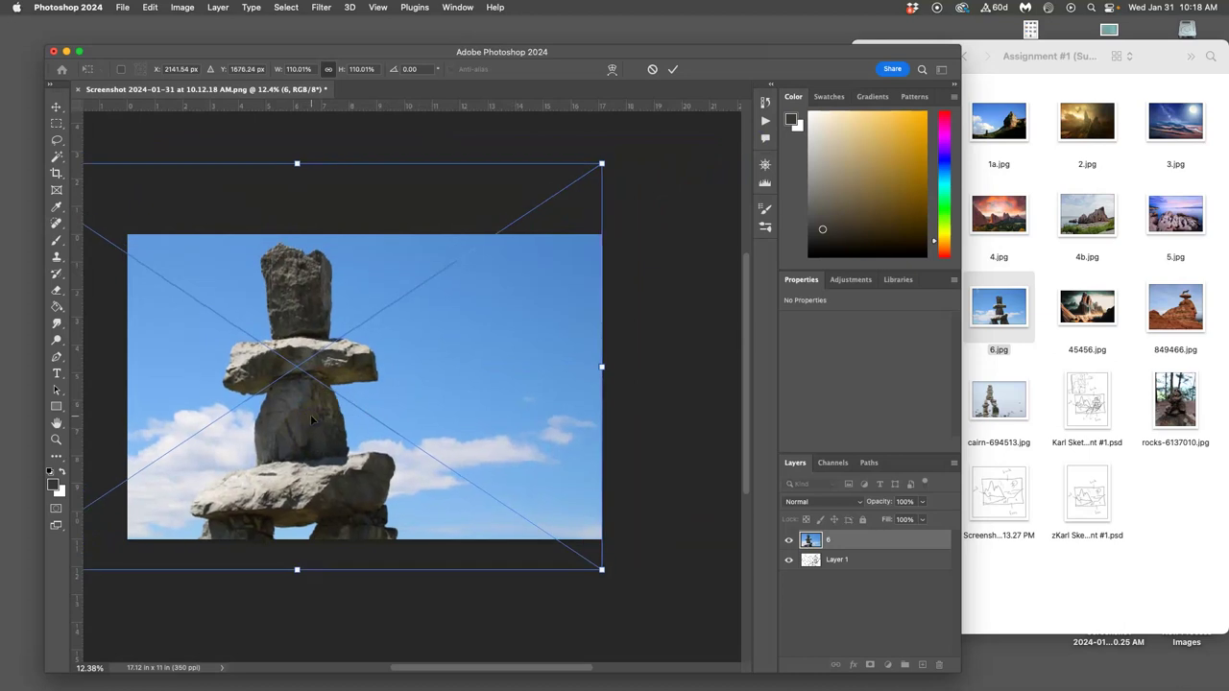
{"action": "key", "text": "Escape"}
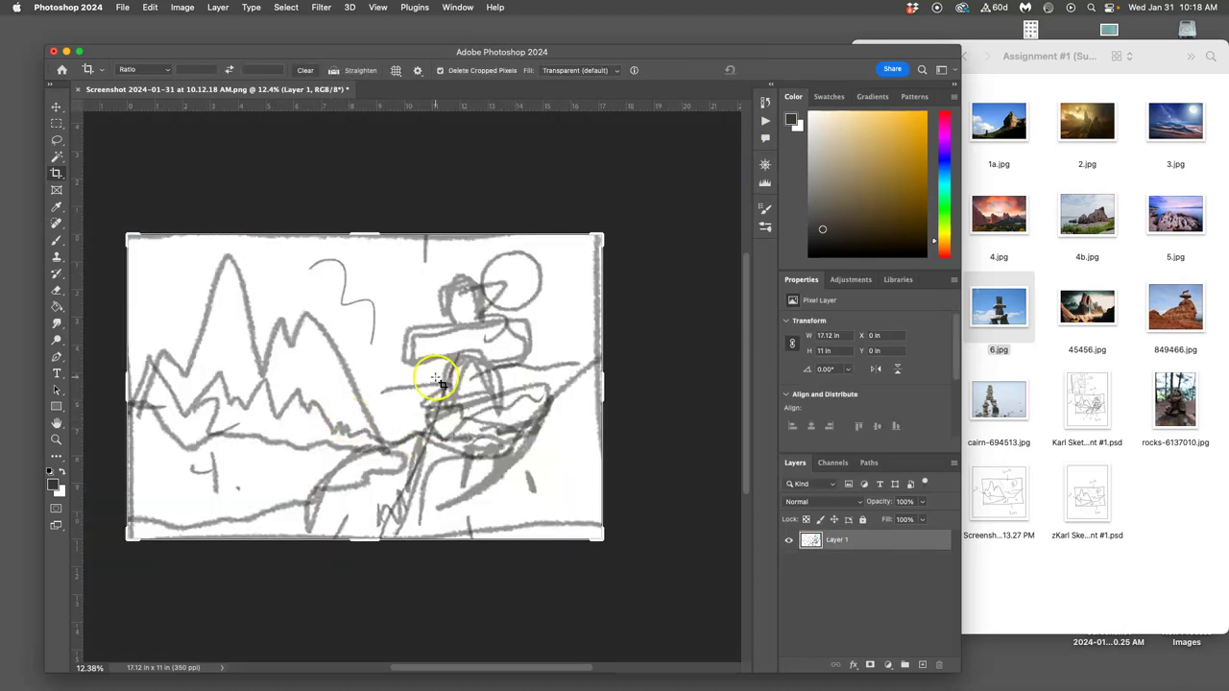
{"action": "key", "text": "super+minus"}
{"action": "key", "text": "super+minus"}
{"action": "key", "text": "super+minus"}
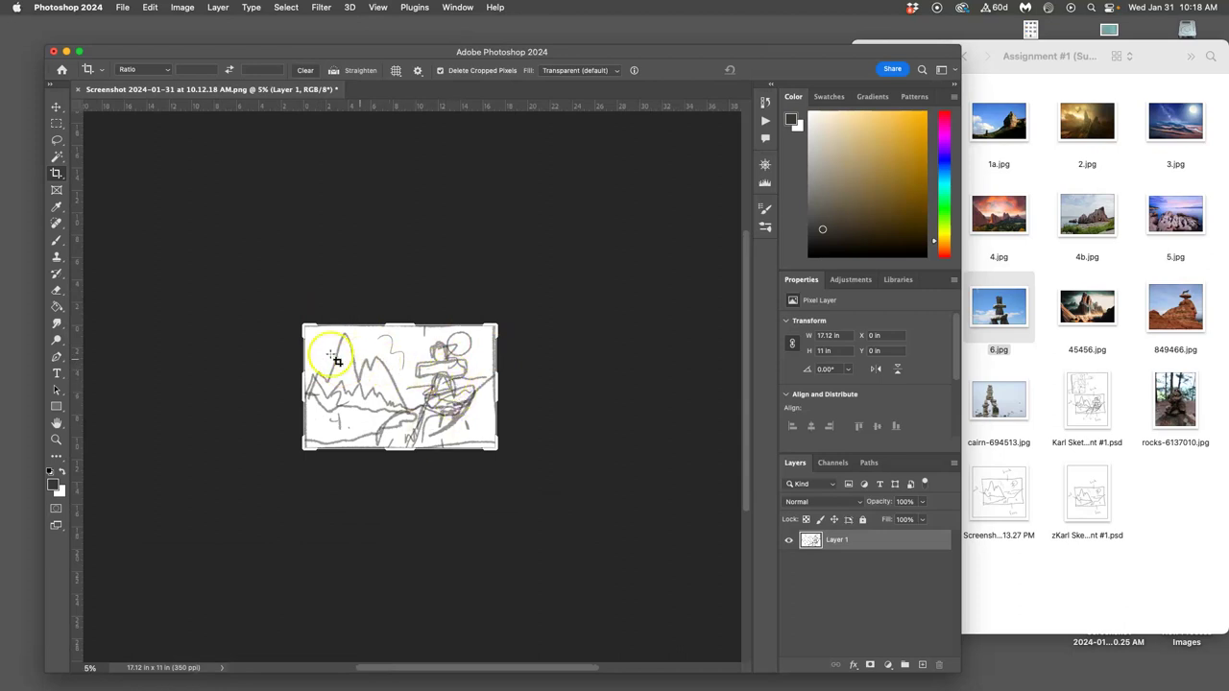
Show guides along the sketch's four edges and open the Image menu.
{"action": "key", "text": "super+semicolon"}
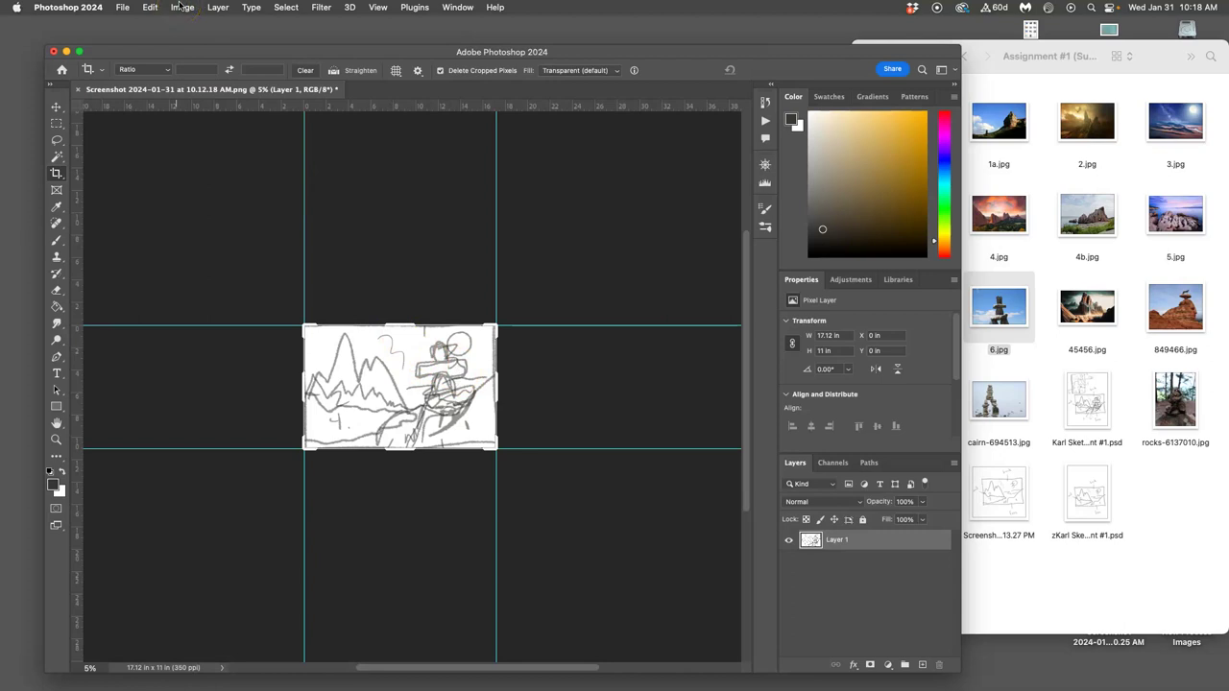
{"action": "left_click", "coordinate": [182, 7]}
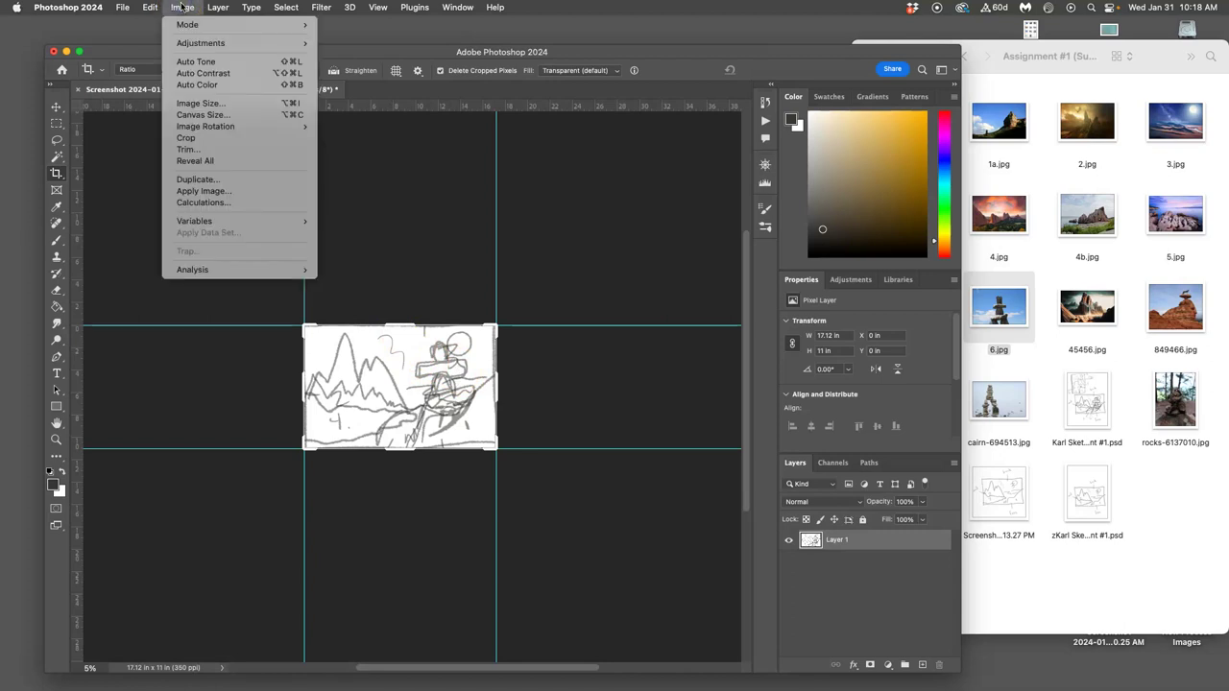
Set the canvas size to 40 × 30 inches, center-anchored around the 17.12 × 11 in sketch.
{"action": "left_click", "coordinate": [206, 114]}
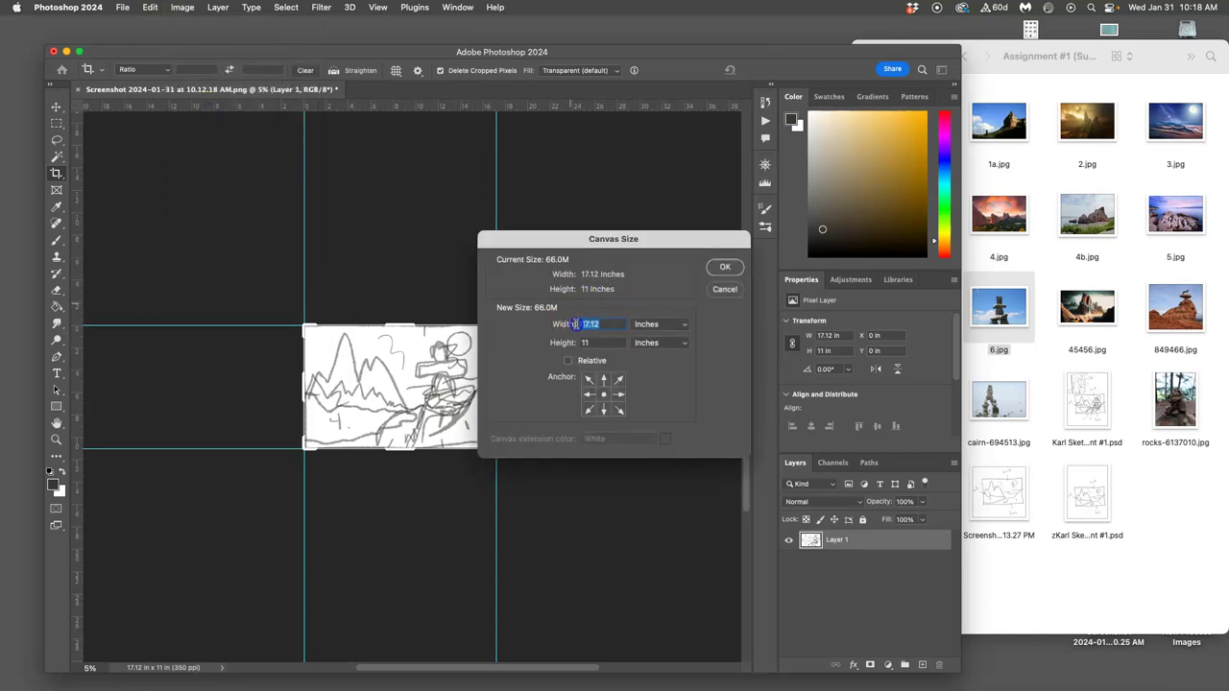
{"action": "type", "text": "40"}
{"action": "key", "text": "Tab"}
{"action": "left_click", "coordinate": [725, 267]}
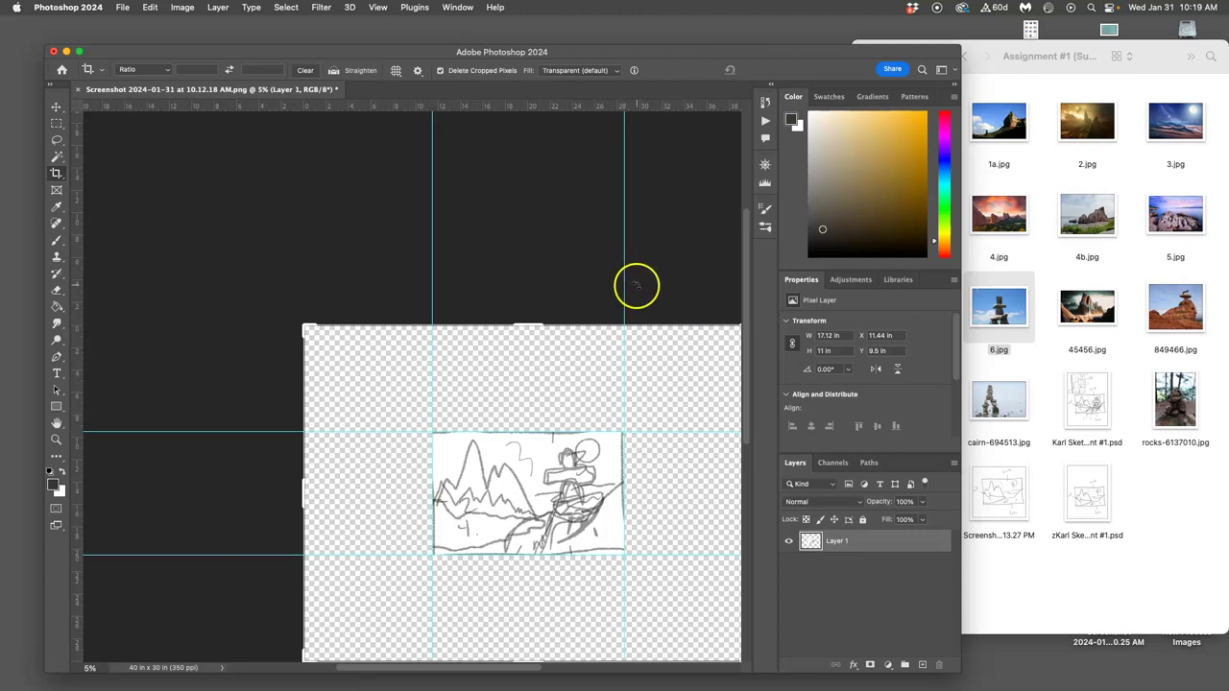
{"action": "scroll", "coordinate": [637, 286], "scroll_direction": "down", "scroll_amount": 3}
{"action": "scroll", "coordinate": [637, 286], "scroll_direction": "right", "scroll_amount": 4}
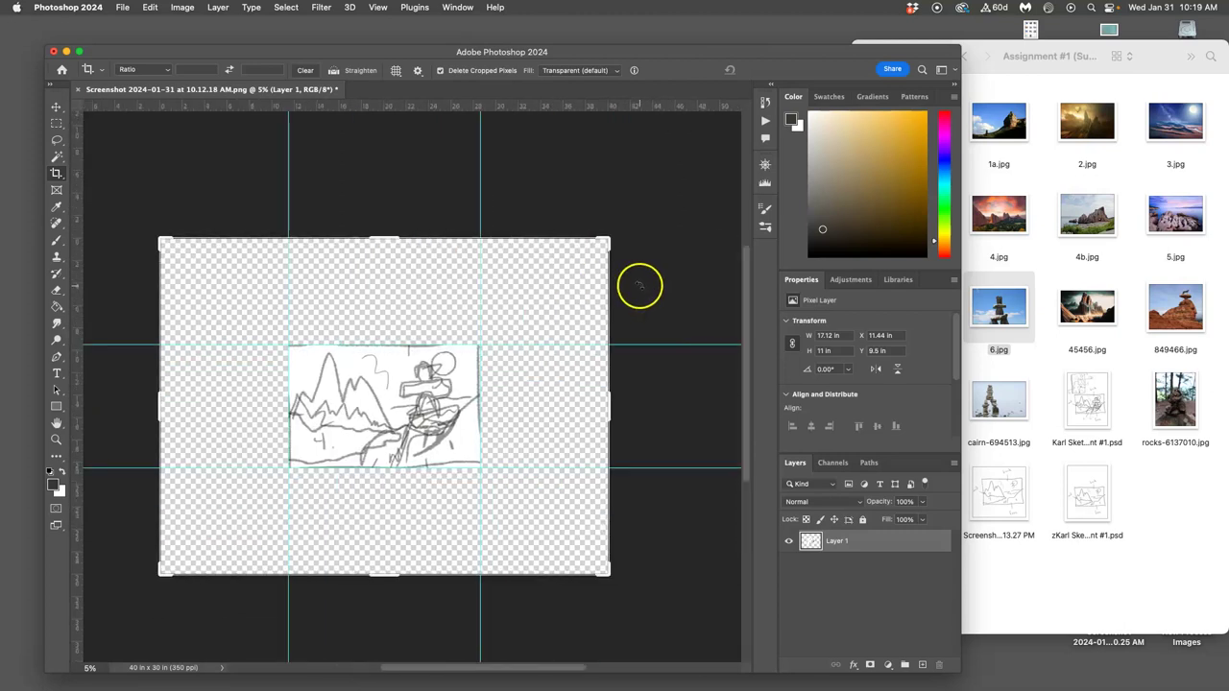
{"action": "scroll", "coordinate": [639, 285], "scroll_direction": "down", "scroll_amount": 2}
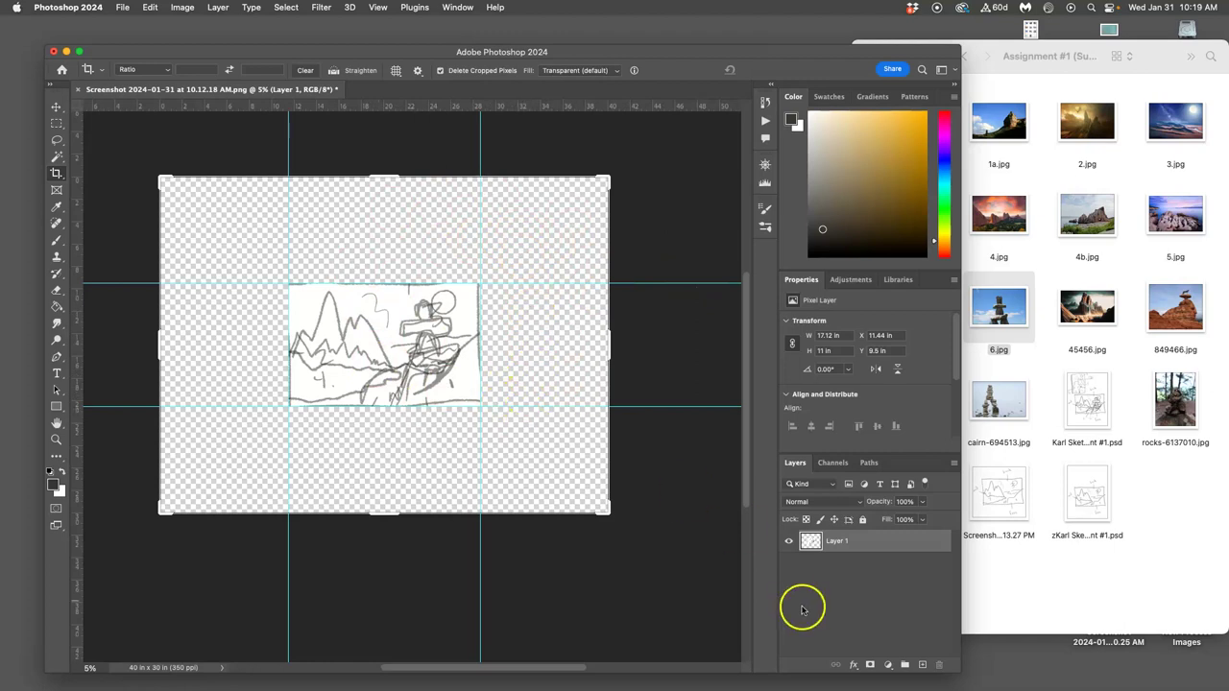
Add a new layer filled with 50% Gray.
{"action": "left_click", "coordinate": [922, 665]}
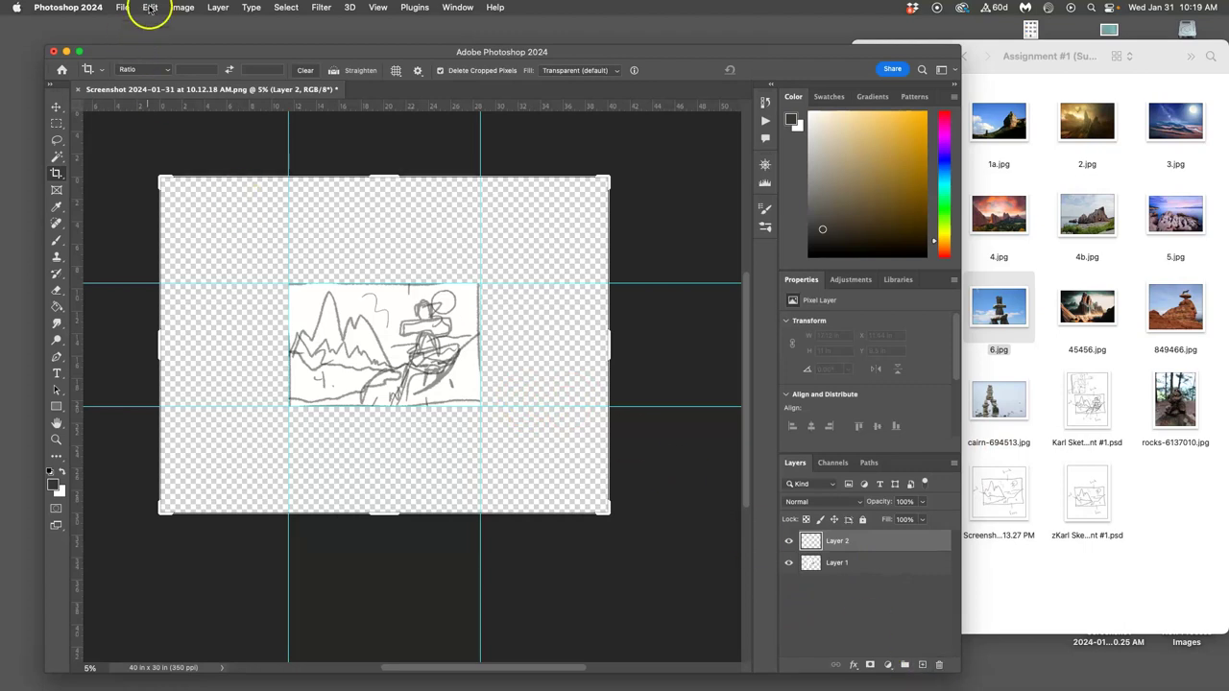
{"action": "left_click", "coordinate": [149, 7]}
{"action": "left_click", "coordinate": [159, 200]}
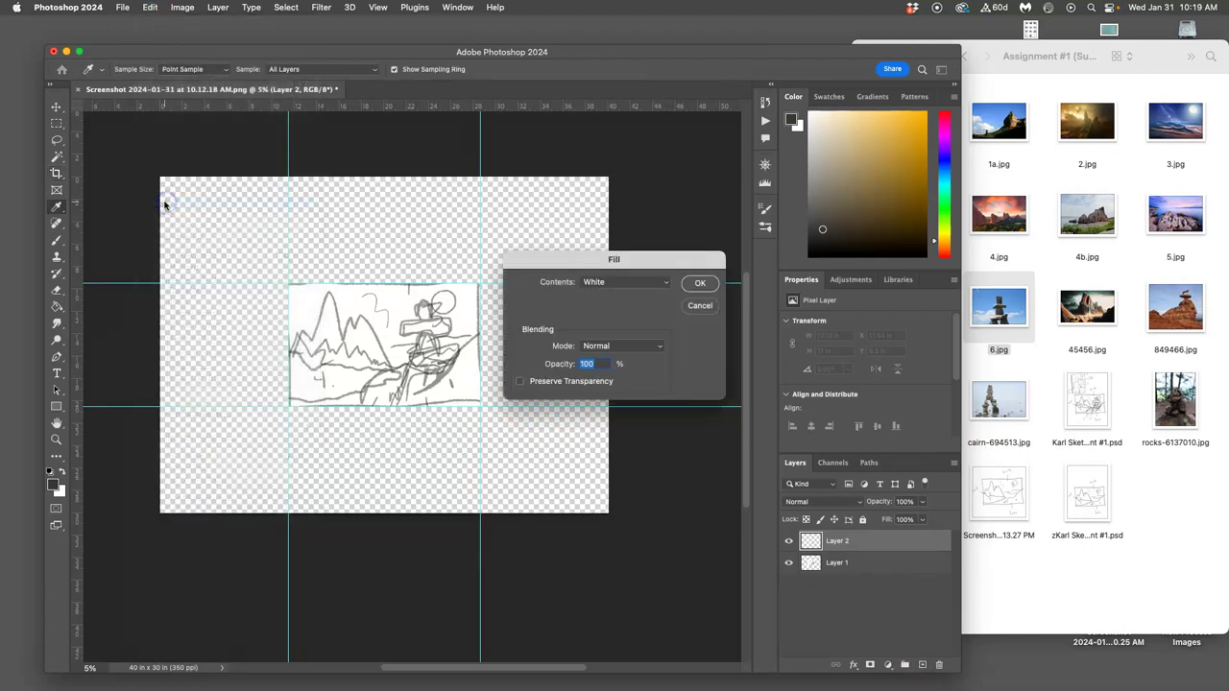
{"action": "left_click", "coordinate": [605, 285]}
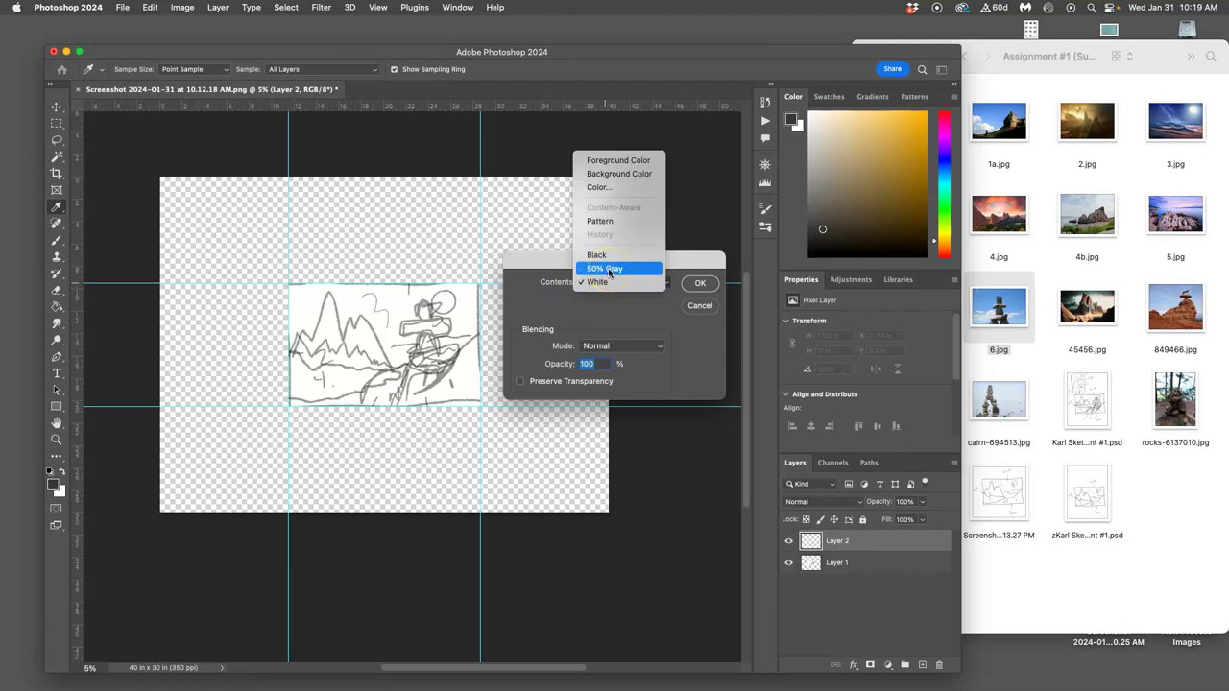
{"action": "left_click", "coordinate": [607, 272]}
{"action": "left_click", "coordinate": [700, 283]}
Move the gray layer beneath the sketch layer.
{"action": "key", "text": "c"}
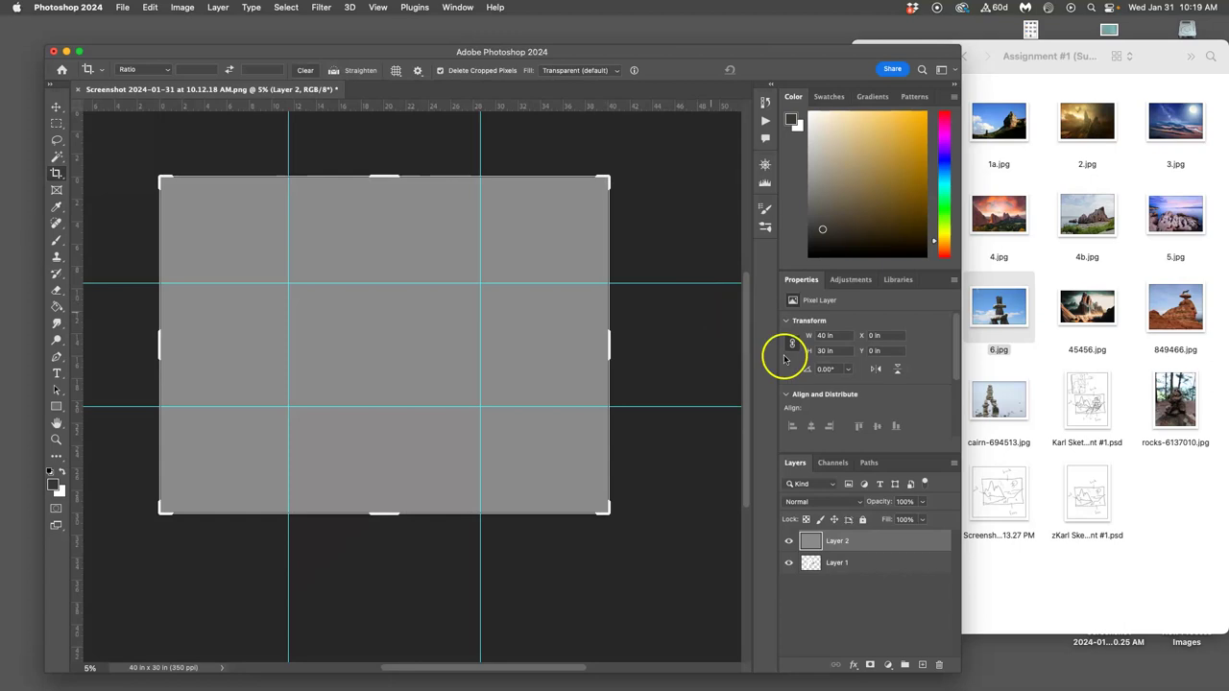
{"action": "left_click_drag", "start_coordinate": [887, 546], "coordinate": [878, 569]}
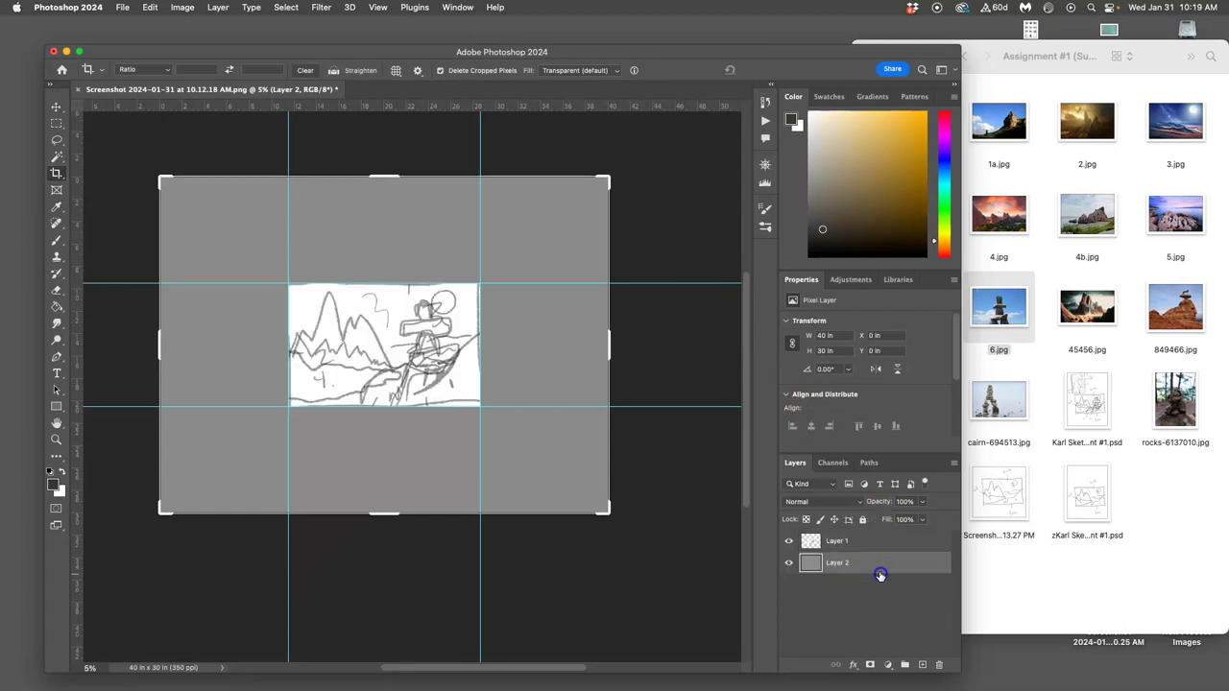
{"action": "left_click", "coordinate": [698, 467]}
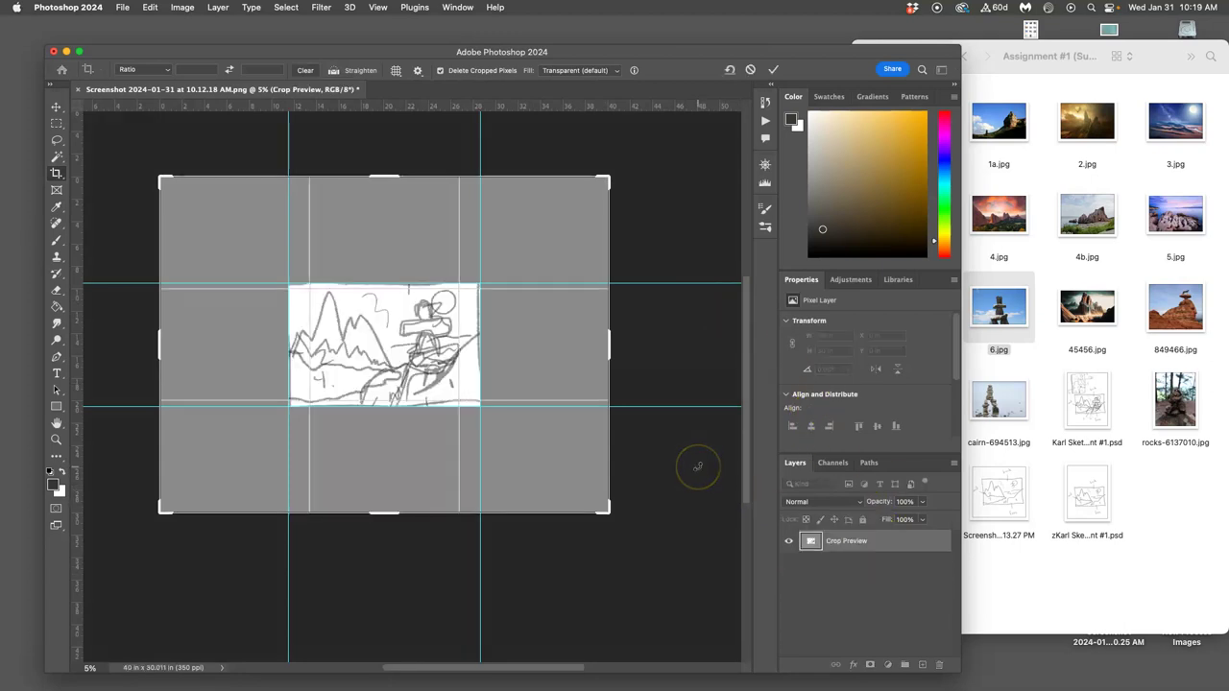
Cancel the crop, try a Lasso selection around the figure's head, and restore guides.
{"action": "left_click", "coordinate": [56, 140]}
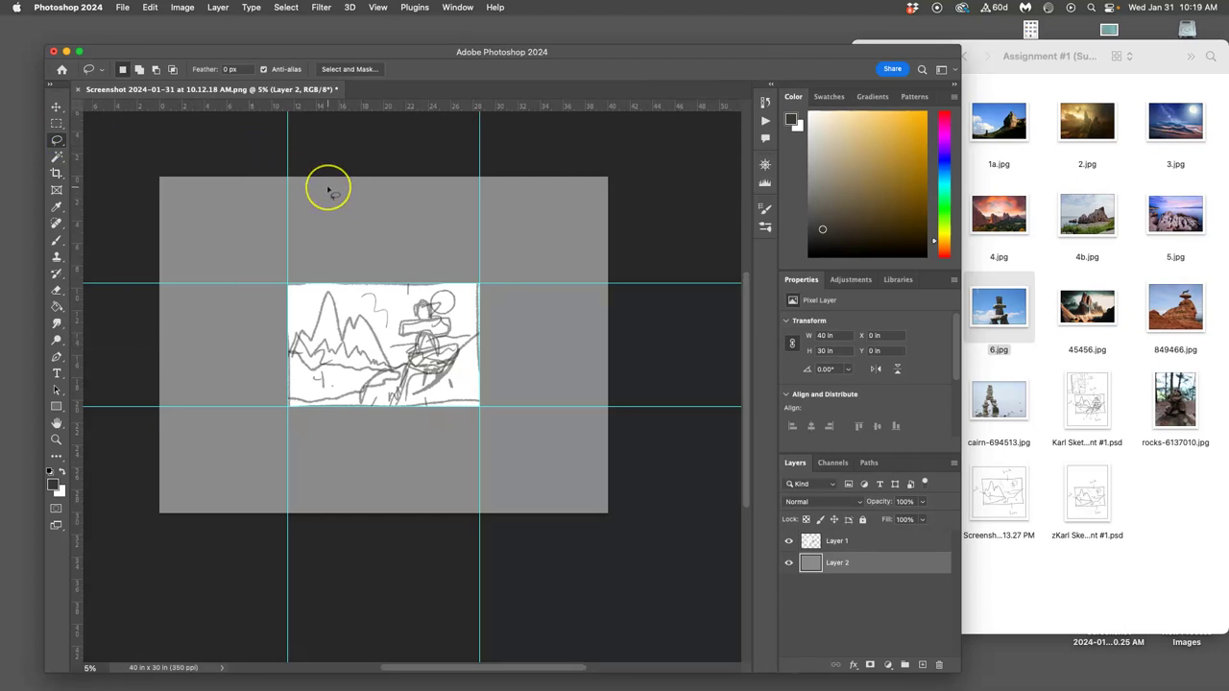
{"action": "key", "text": "super+semicolon"}
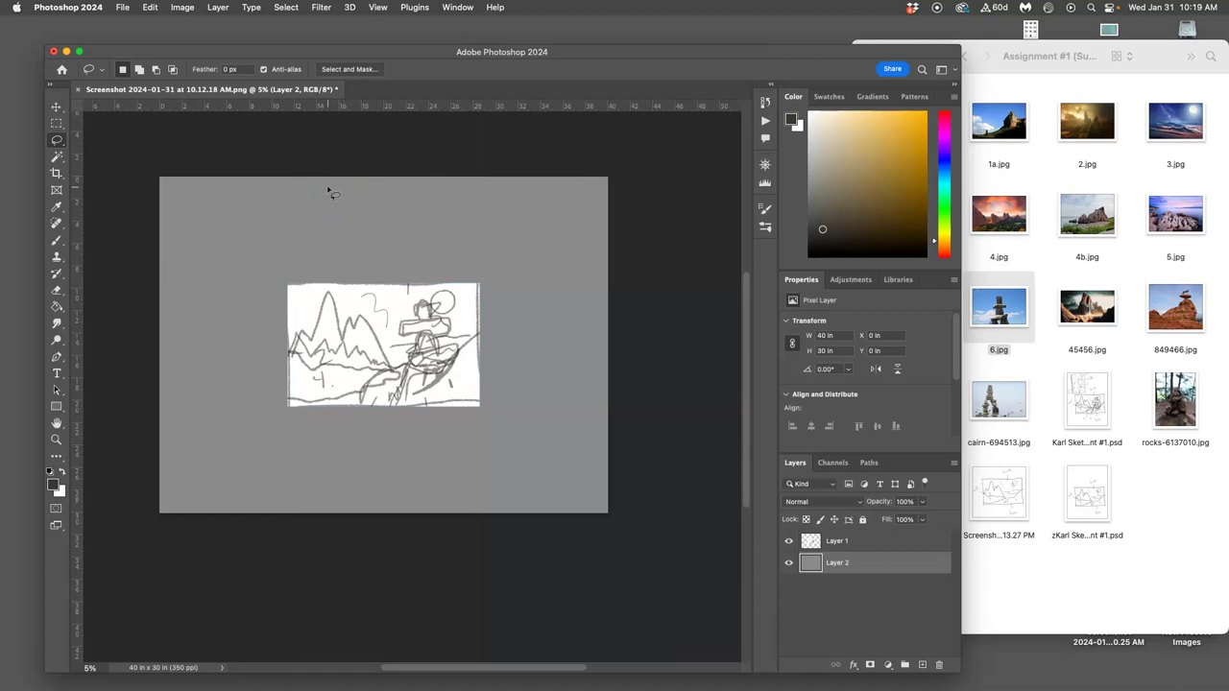
{"action": "mouse_move", "coordinate": [406, 278]}
{"action": "left_mouse_down"}
{"action": "mouse_move", "coordinate": [419, 273]}
{"action": "mouse_move", "coordinate": [412, 303]}
{"action": "mouse_move", "coordinate": [394, 312]}
{"action": "left_mouse_up"}
{"action": "key", "text": "super+semicolon"}
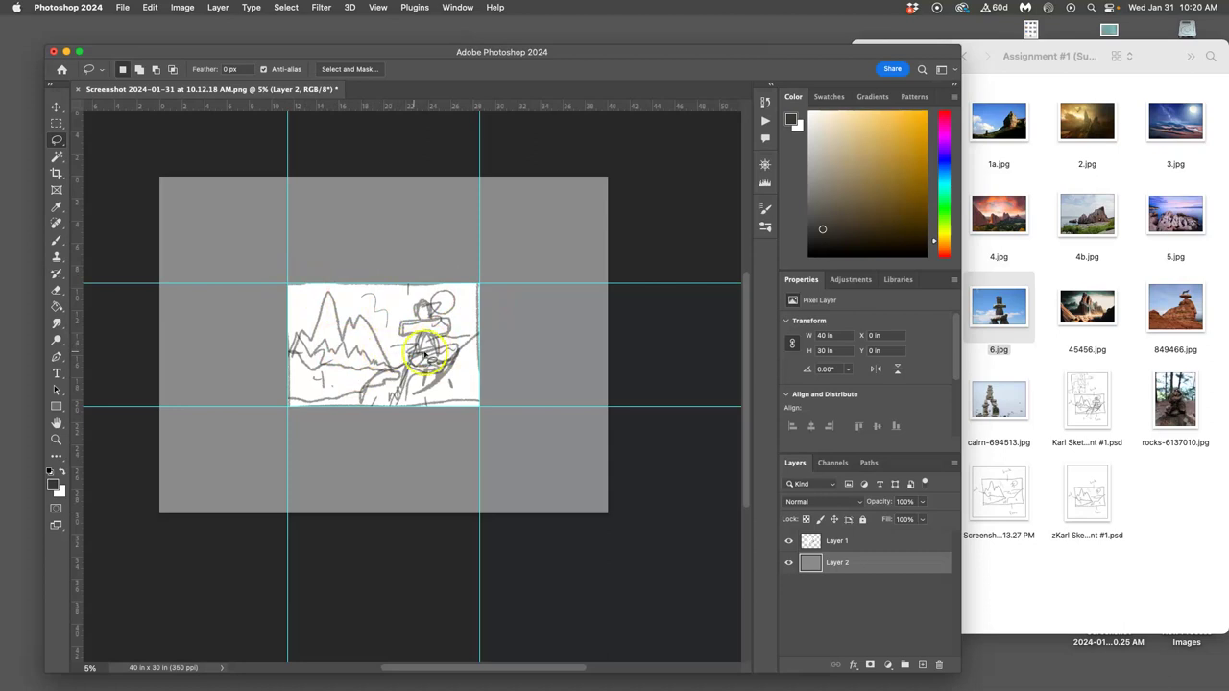
{"action": "left_click", "coordinate": [182, 7]}
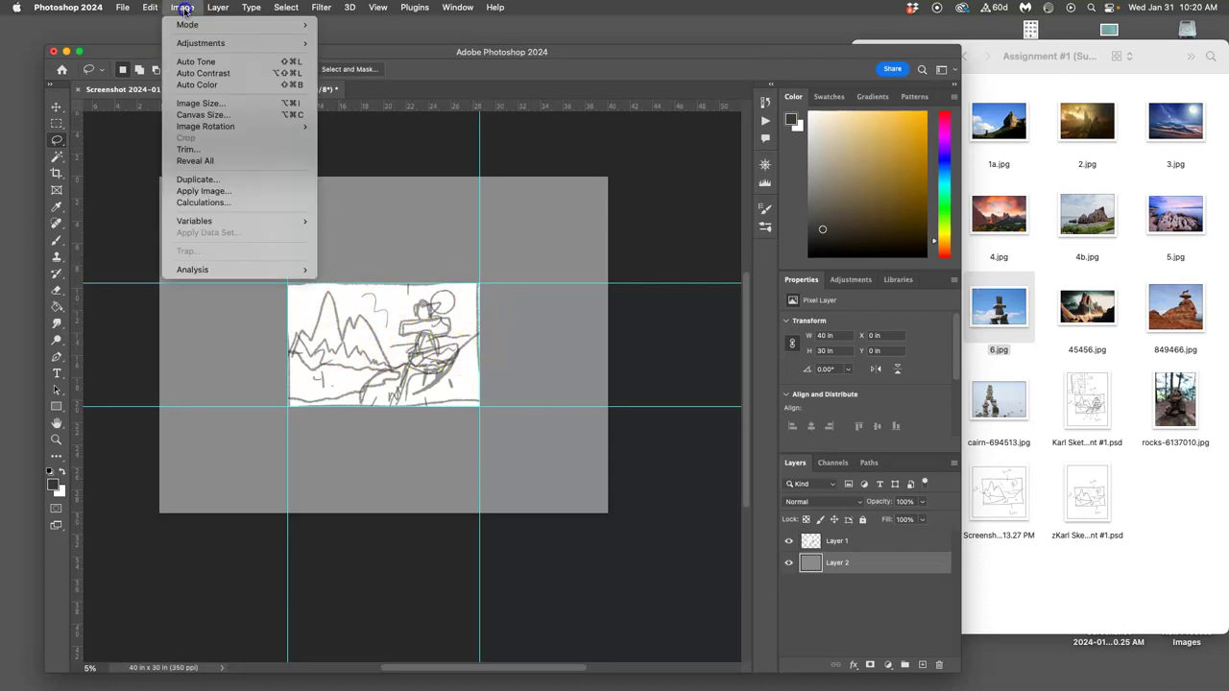
{"action": "left_click", "coordinate": [213, 102]}
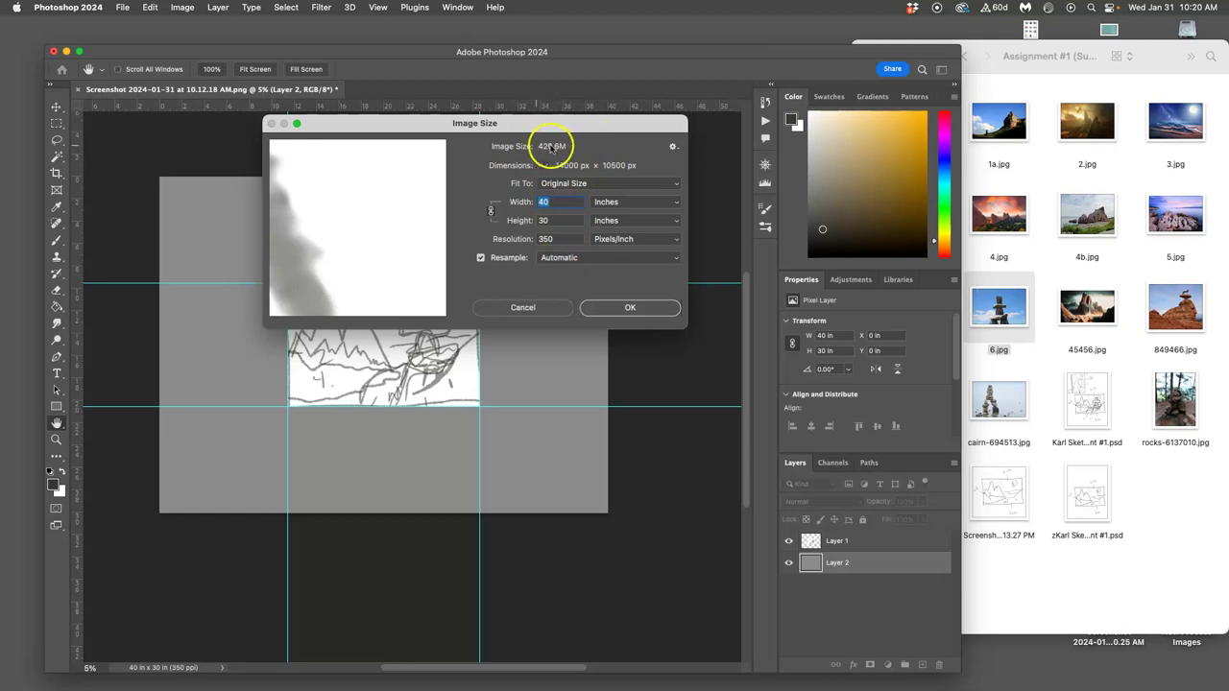
{"action": "left_click", "coordinate": [632, 308]}
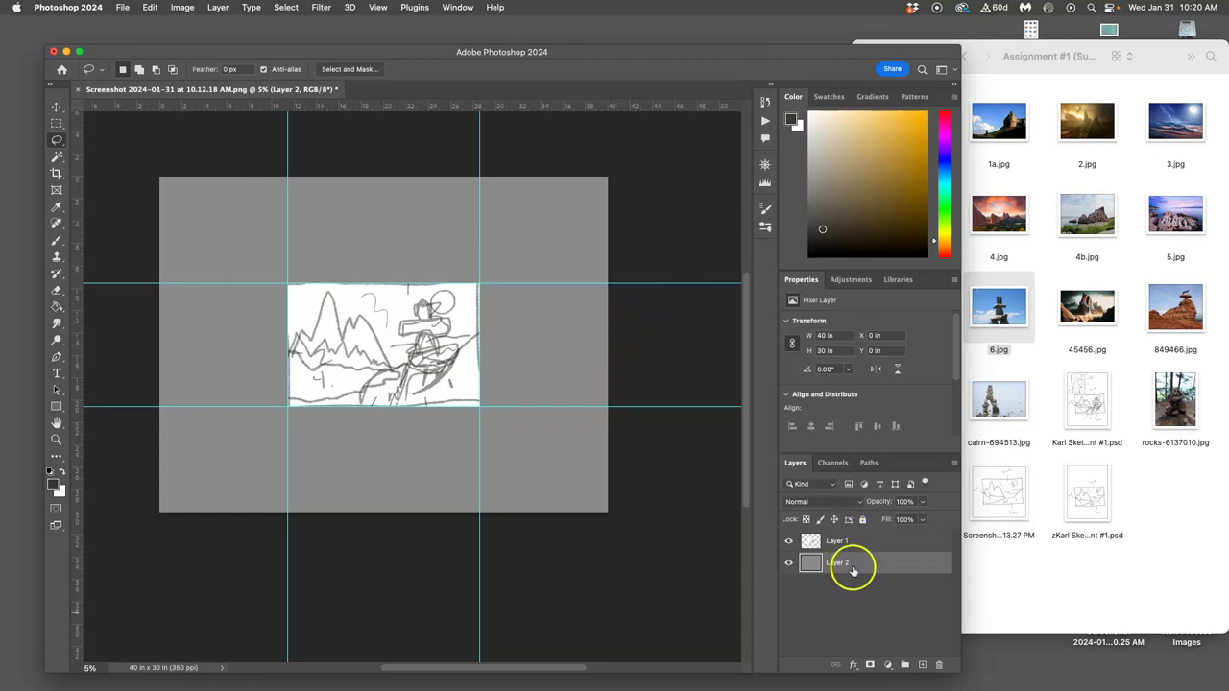
Place 3.jpg on the canvas, stacked above Layer 1, and nudge it over the sketch.
{"action": "left_click", "coordinate": [1046, 356]}
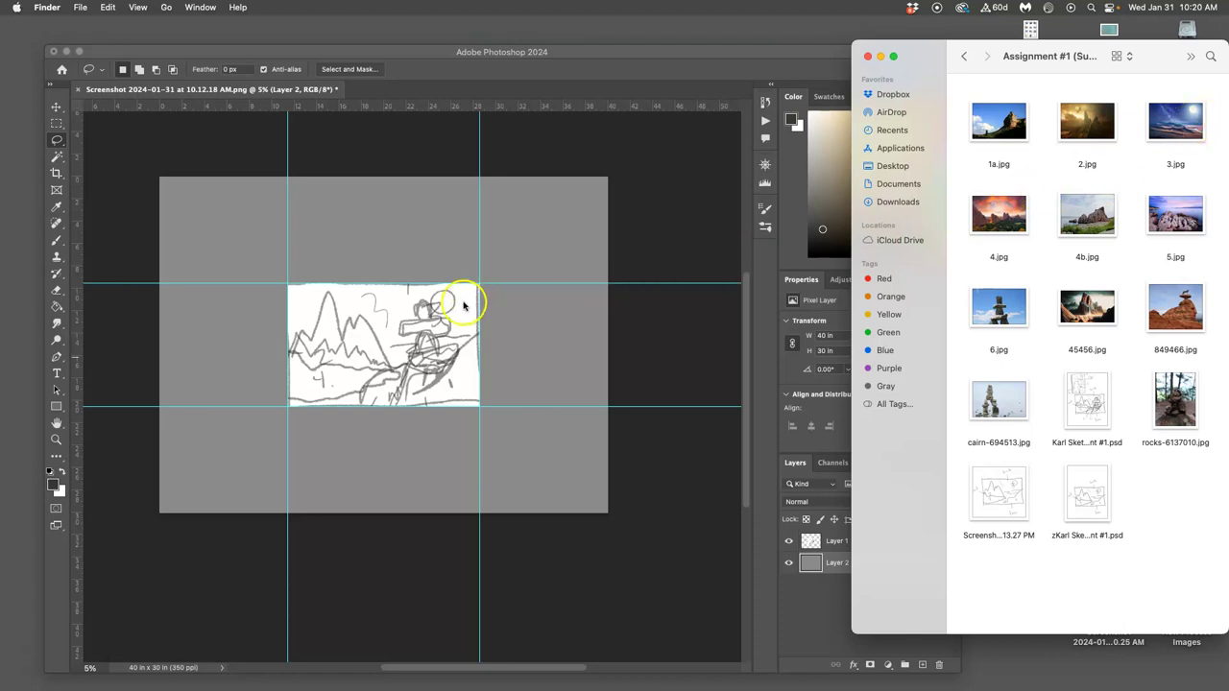
{"action": "left_click", "coordinate": [1178, 128]}
{"action": "left_click_drag", "start_coordinate": [1178, 128], "coordinate": [513, 227]}
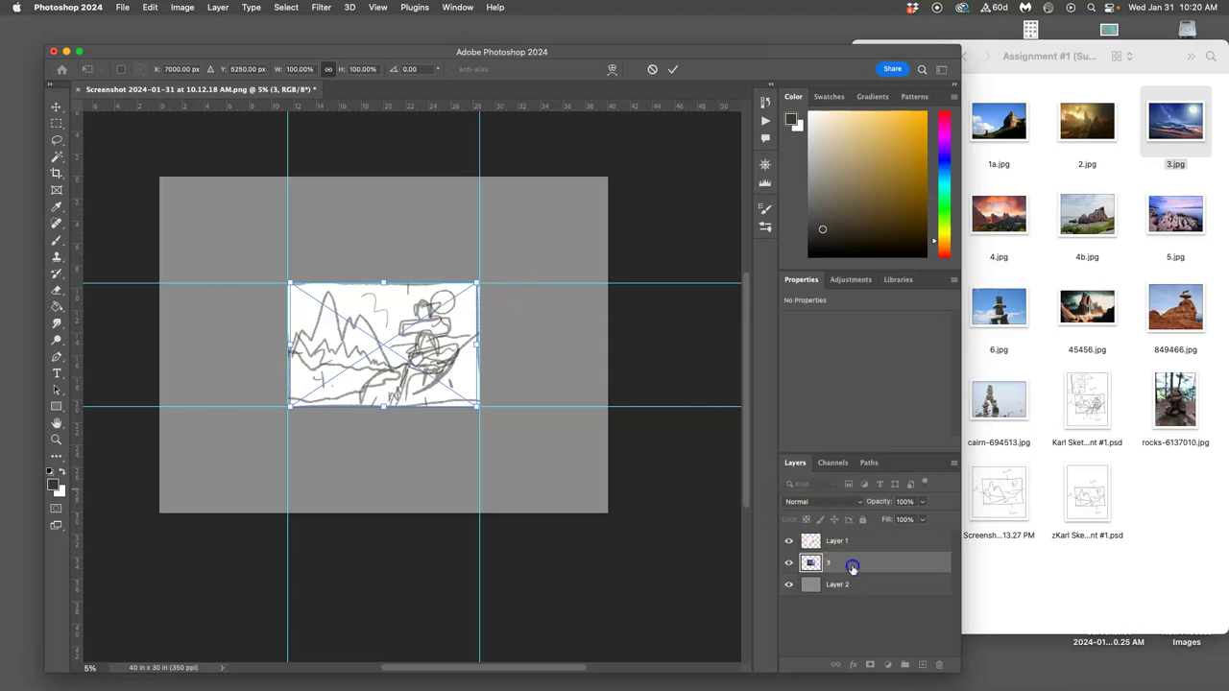
{"action": "left_click_drag", "start_coordinate": [853, 564], "coordinate": [849, 534]}
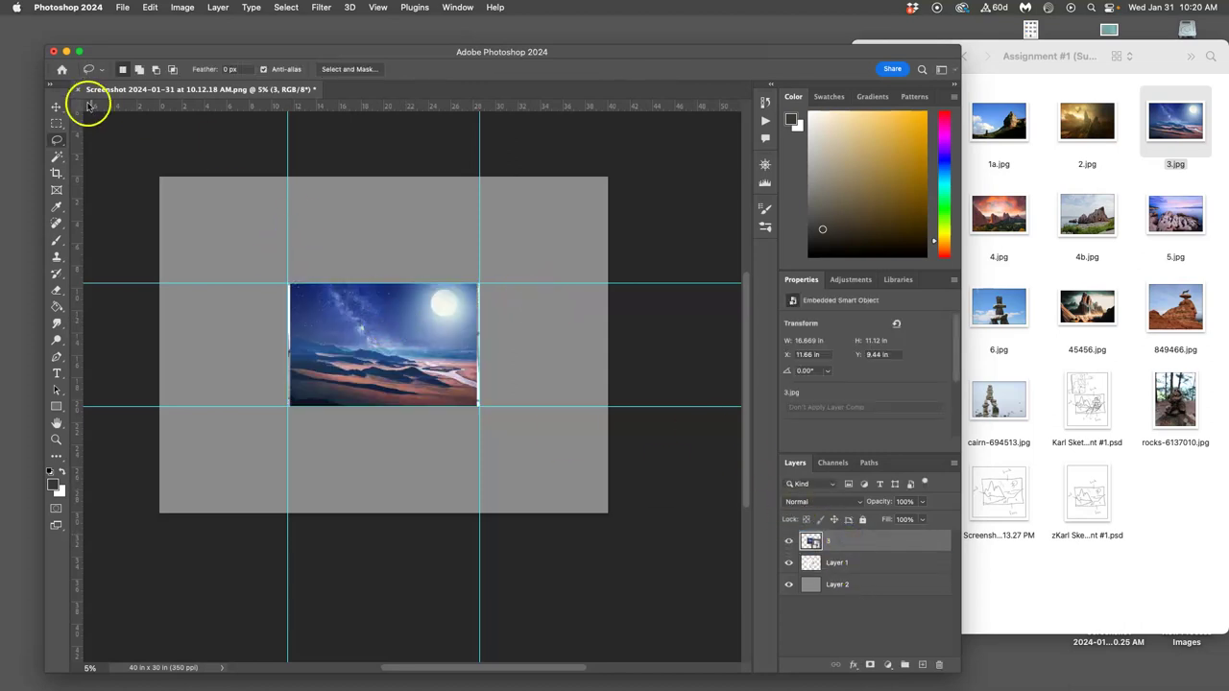
{"action": "left_click", "coordinate": [56, 107]}
{"action": "mouse_move", "coordinate": [399, 324]}
{"action": "left_mouse_down"}
{"action": "mouse_move", "coordinate": [517, 216]}
{"action": "mouse_move", "coordinate": [410, 310]}
{"action": "mouse_move", "coordinate": [412, 340]}
{"action": "mouse_move", "coordinate": [399, 343]}
{"action": "left_mouse_up"}
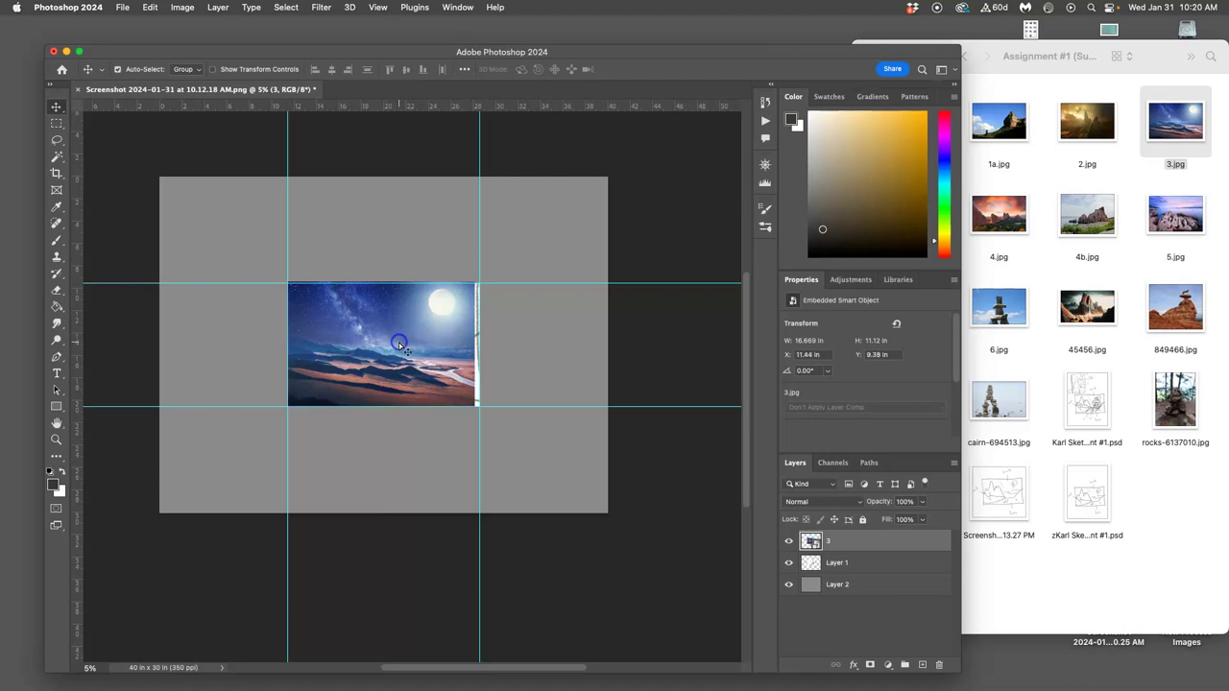
Scale the moon photo to about 105% and reposition it.
{"action": "key", "text": "super+t"}
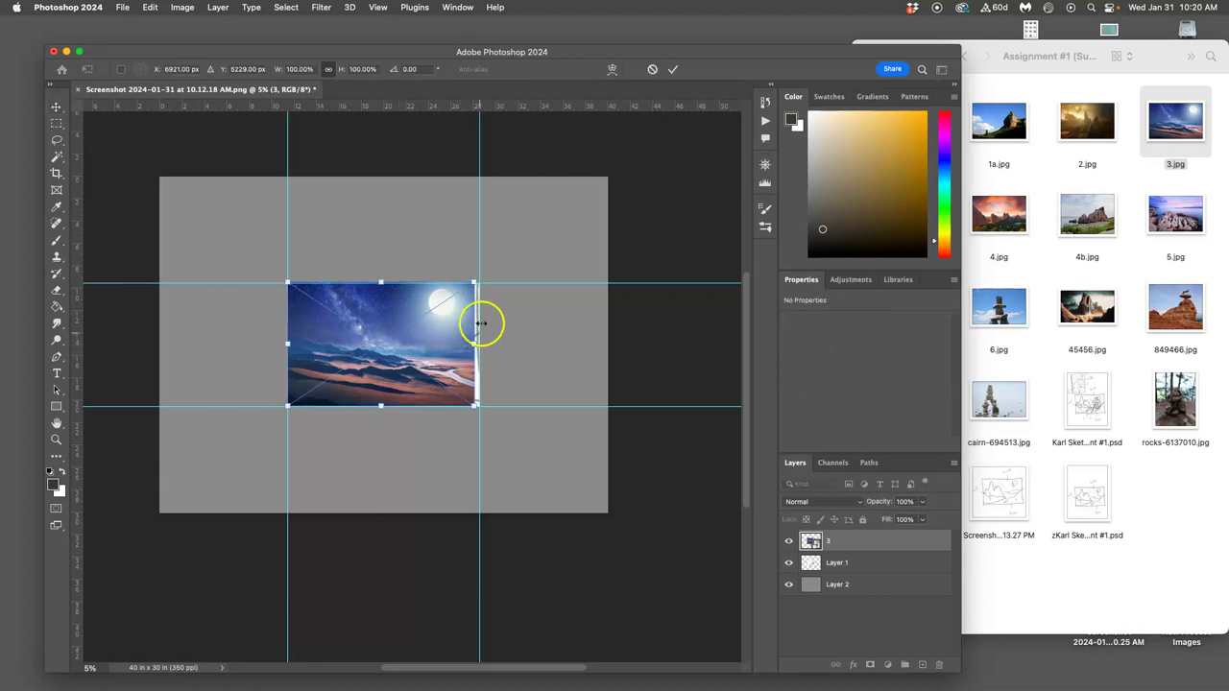
{"action": "left_click_drag", "start_coordinate": [477, 282], "coordinate": [488, 275]}
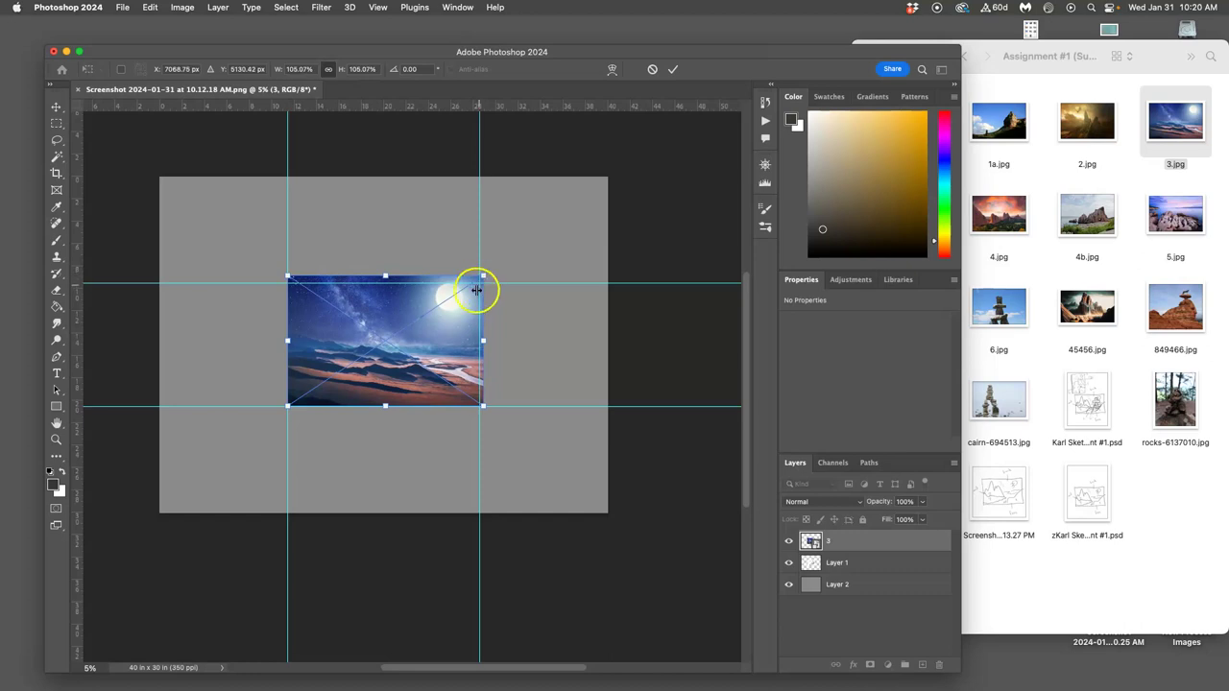
{"action": "key", "text": "Return"}
{"action": "mouse_move", "coordinate": [441, 333]}
{"action": "left_mouse_down"}
{"action": "mouse_move", "coordinate": [618, 175]}
{"action": "mouse_move", "coordinate": [659, 160]}
{"action": "left_mouse_up"}
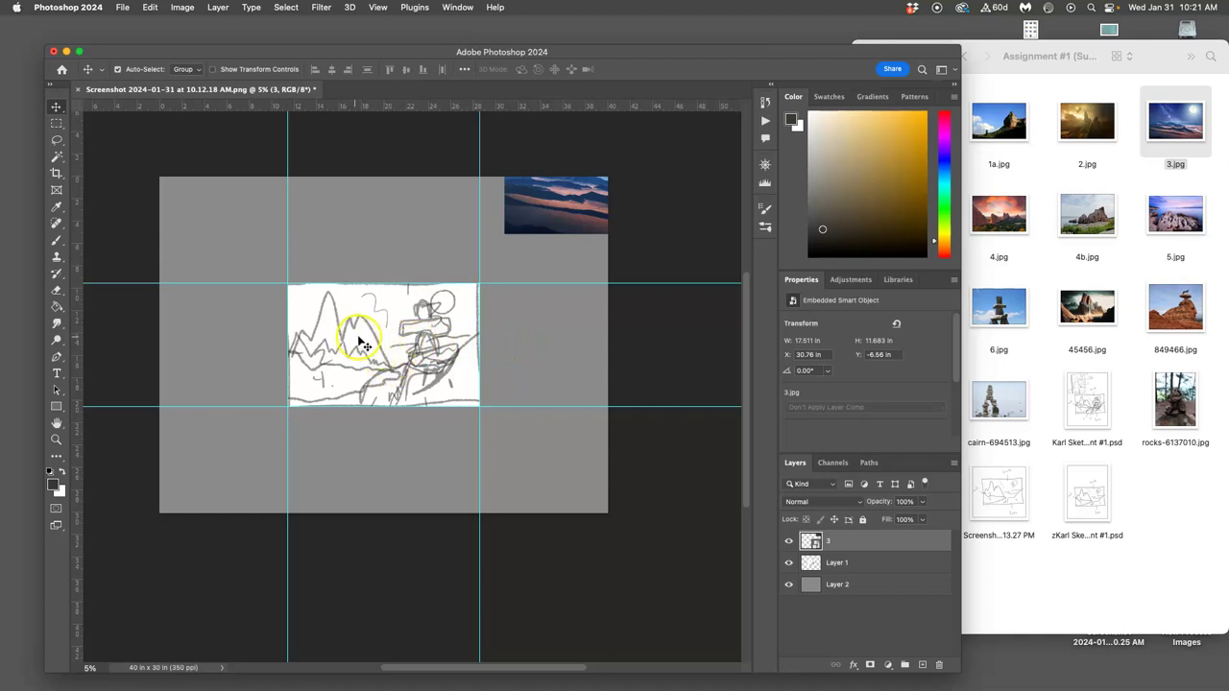
Place the golden rock-spire photo 2.jpg onto the canvas as a new layer.
{"action": "left_click_drag", "start_coordinate": [1095, 126], "coordinate": [384, 432]}
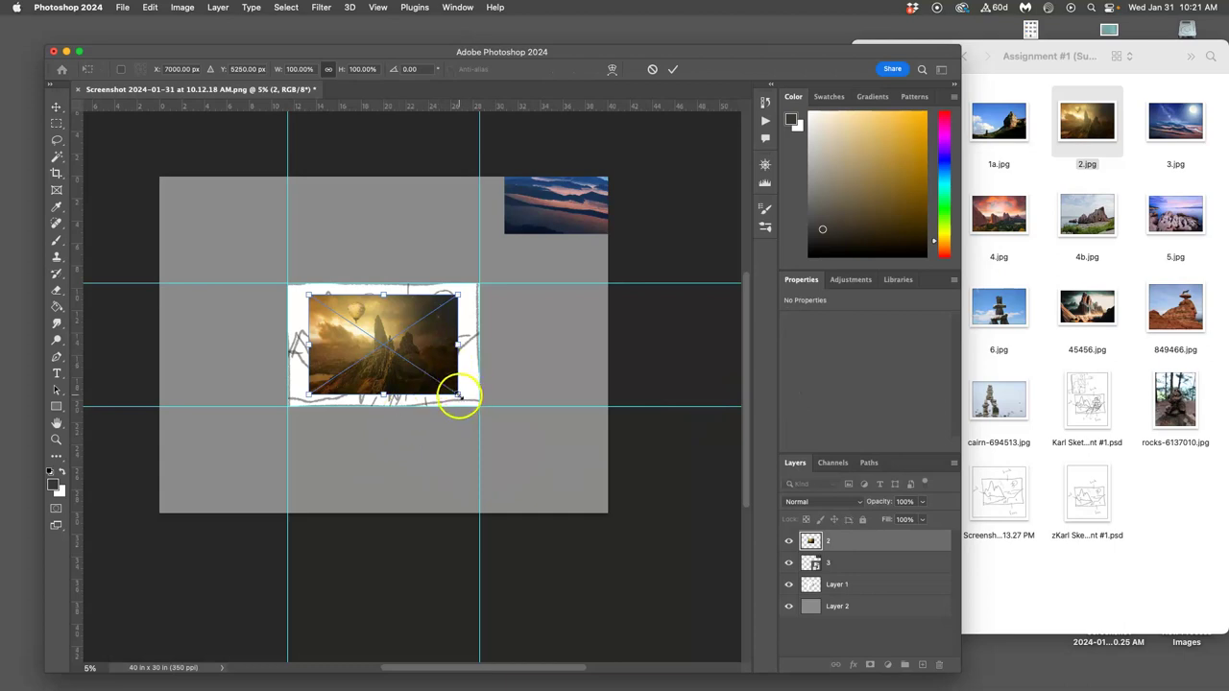